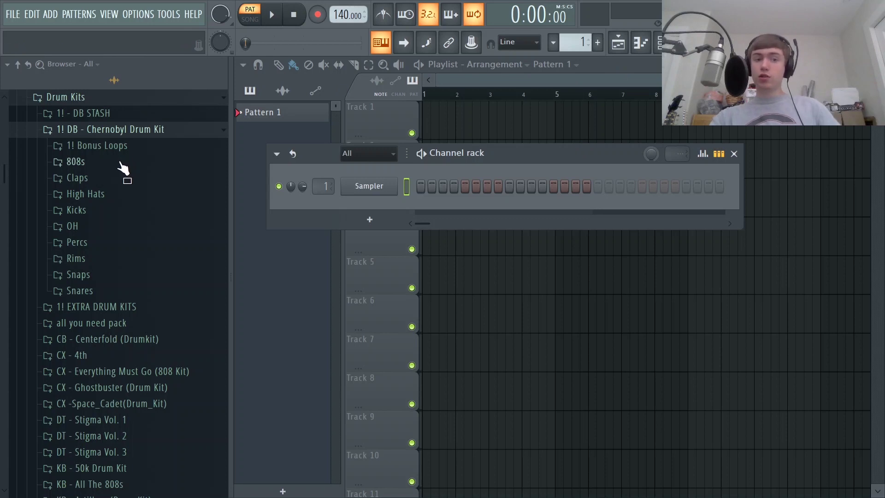
# Audition the clap samples in the DB - Chernobyl Drum Kit, from Automatic Clap to Mr. Clean Clap
pyautogui.click(97, 169)
pyautogui.click(97, 169)
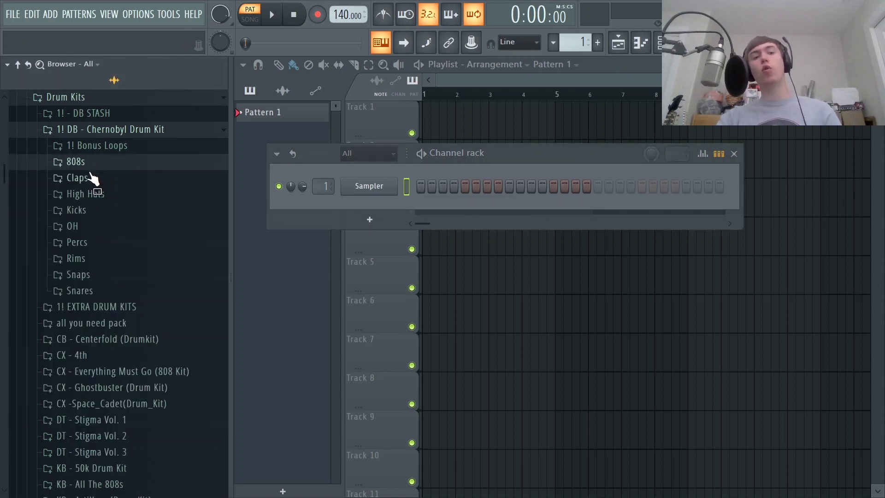
pyautogui.click(91, 180)
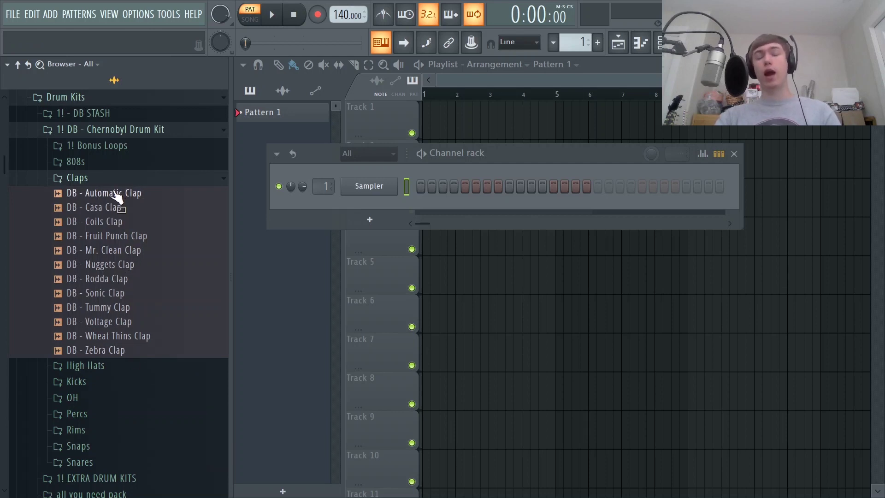
pyautogui.click(115, 196)
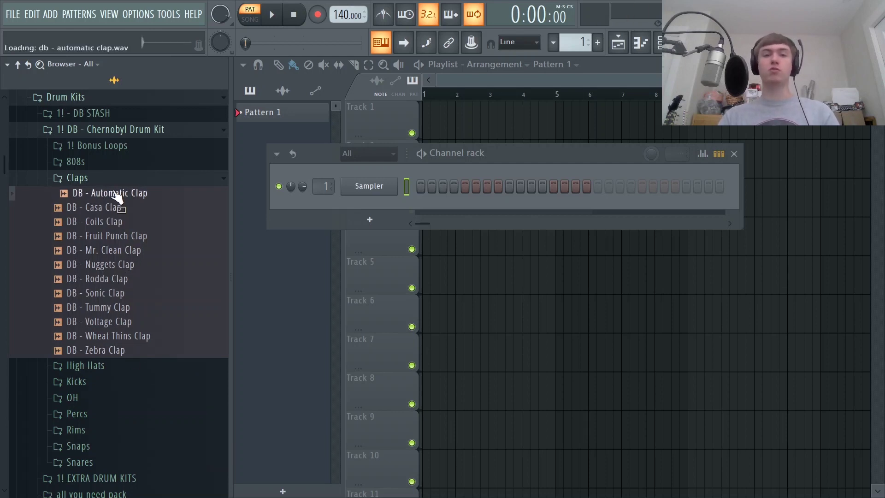
pyautogui.press('Down')
pyautogui.press('Down')
pyautogui.press('Down')
pyautogui.press('Down')
pyautogui.press('Down')
pyautogui.press('Down')
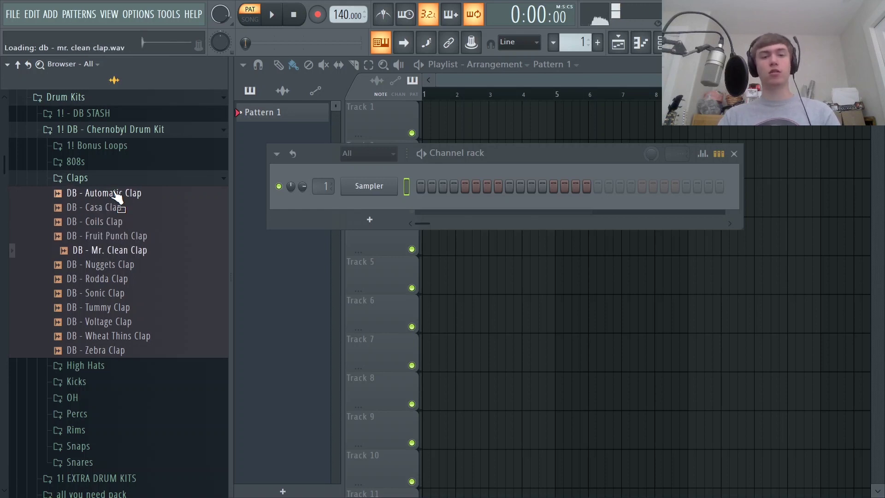
pyautogui.click(76, 178)
# Audition the Abbadon, Runaway, Heartbreak and Emancipation 808 samples in the Chernobyl Drum Kit
pyautogui.click(75, 161)
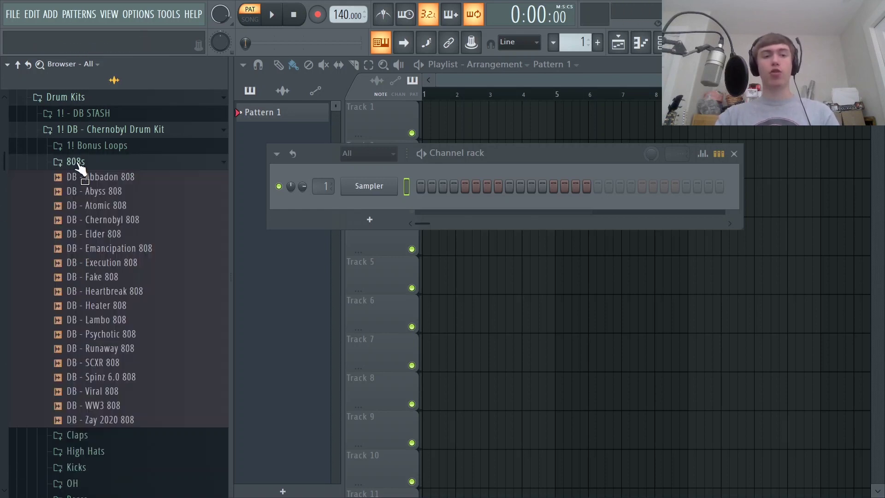
pyautogui.click(113, 179)
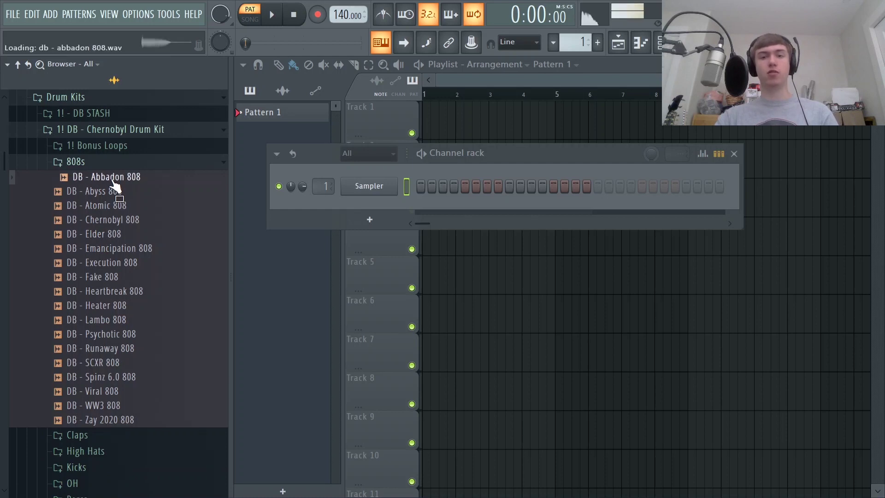
pyautogui.click(123, 350)
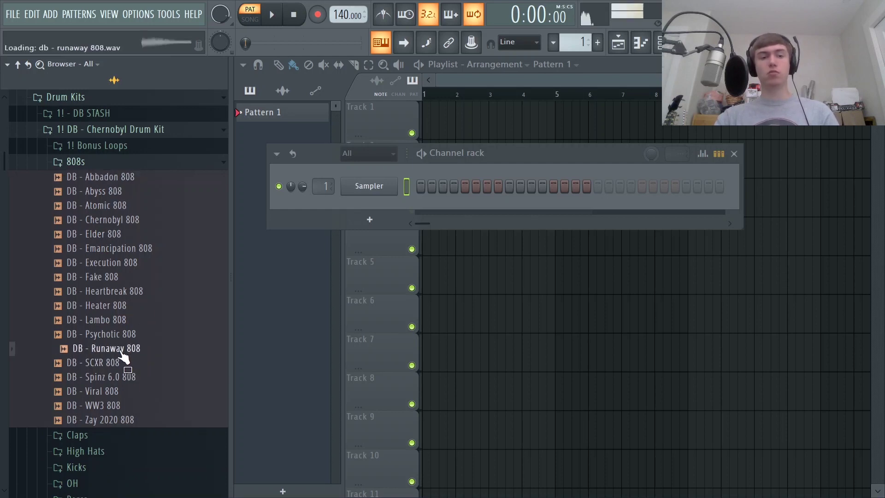
pyautogui.click(135, 295)
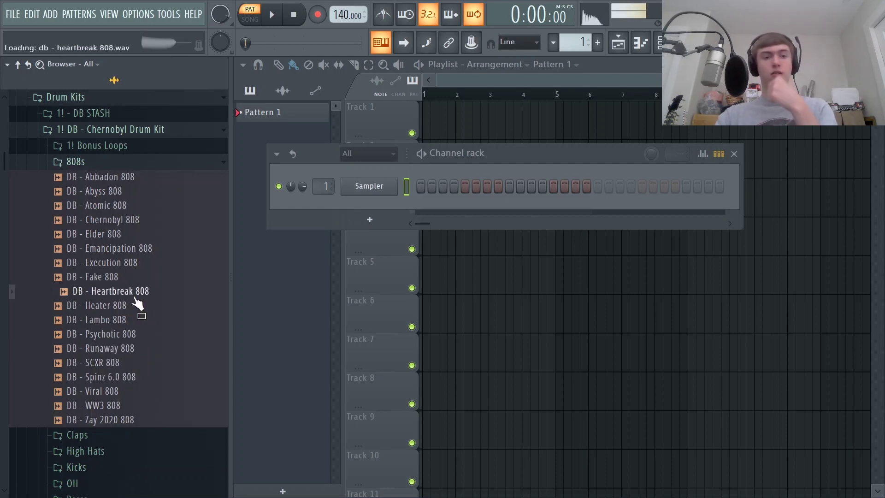
pyautogui.click(120, 252)
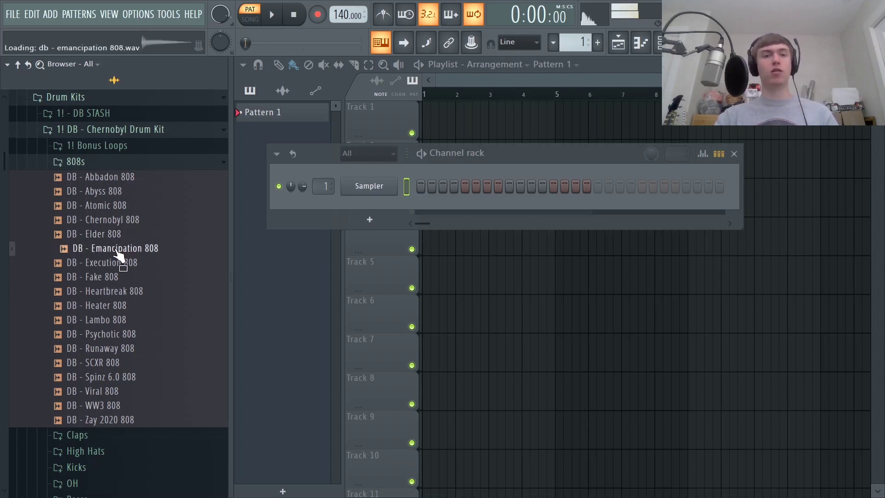
pyautogui.click(106, 165)
# Audition the Chernobyl Drum Kit's kick samples, from 6IX Kick through Purell Kick
pyautogui.click(109, 213)
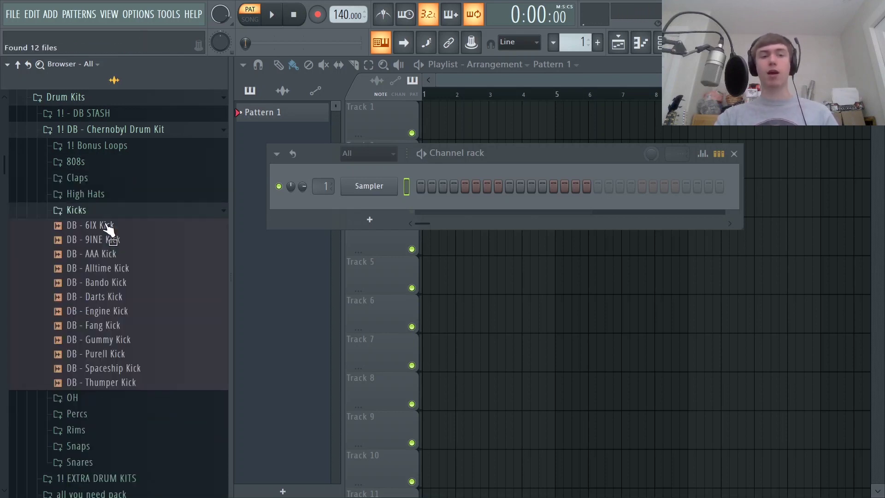
pyautogui.click(110, 226)
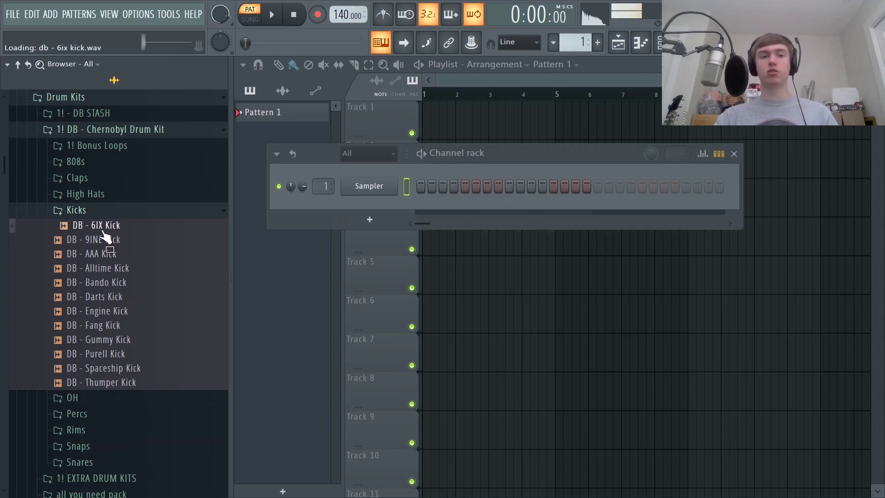
pyautogui.click(107, 238)
pyautogui.click(121, 282)
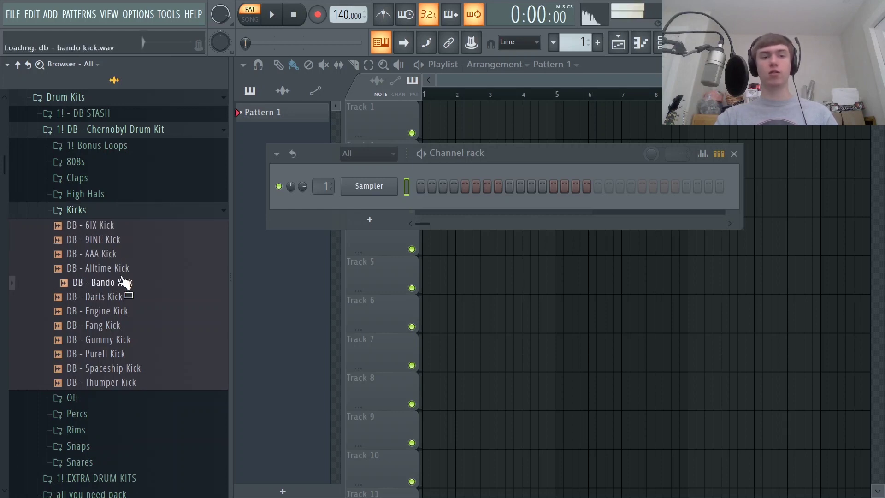
pyautogui.click(118, 270)
pyautogui.click(121, 283)
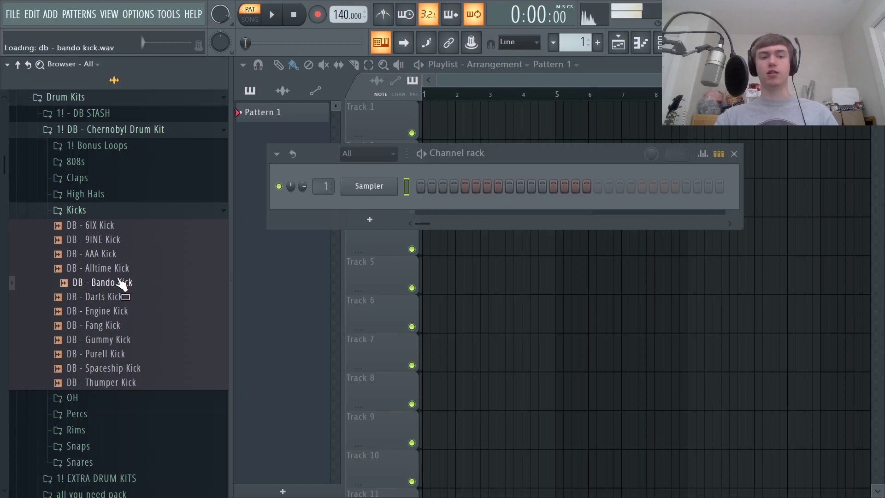
pyautogui.click(122, 297)
pyautogui.click(124, 311)
pyautogui.click(124, 326)
pyautogui.click(127, 354)
pyautogui.click(125, 340)
pyautogui.click(86, 211)
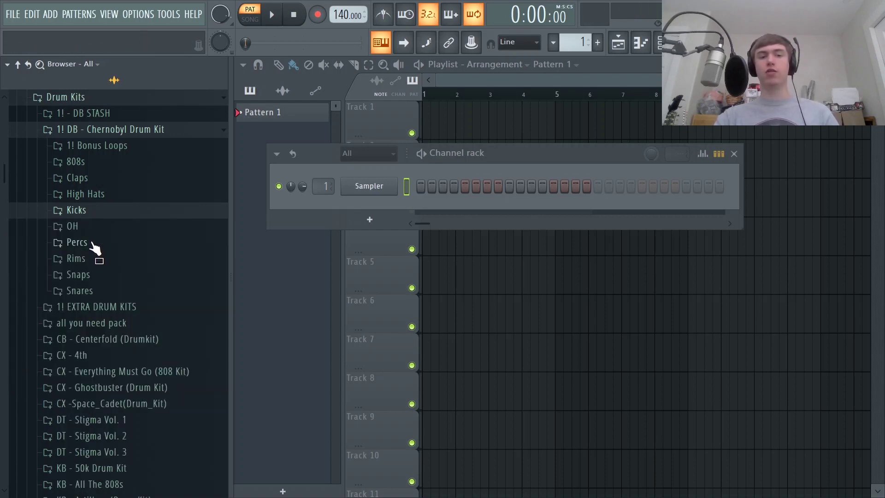
# Audition the Chernobyl Drum Kit's high hat samples, from Bank Shot HH to Vanilla HH
pyautogui.click(92, 195)
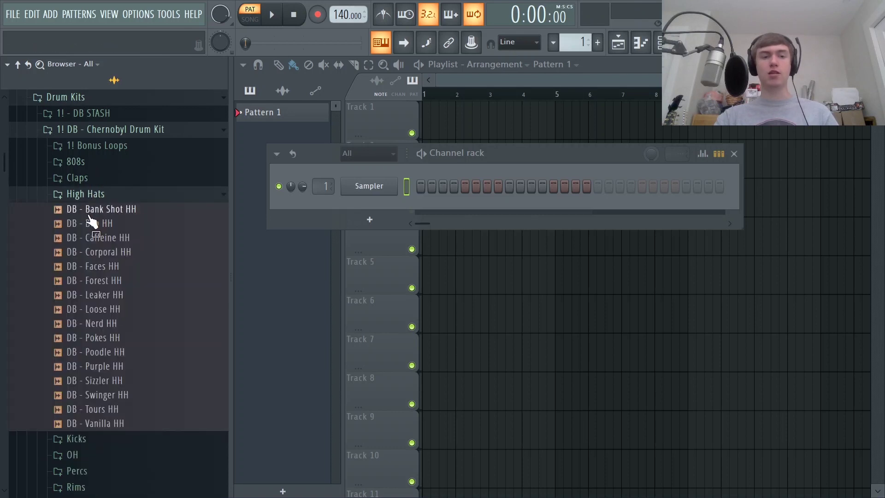
pyautogui.click(89, 210)
pyautogui.press('Down')
pyautogui.press('Down')
pyautogui.press('Down')
pyautogui.press('Down')
pyautogui.press('Down')
pyautogui.press('Down')
pyautogui.press('Down')
pyautogui.press('Down')
pyautogui.press('Down')
pyautogui.press('Down')
pyautogui.press('Down')
pyautogui.press('Down')
pyautogui.press('Down')
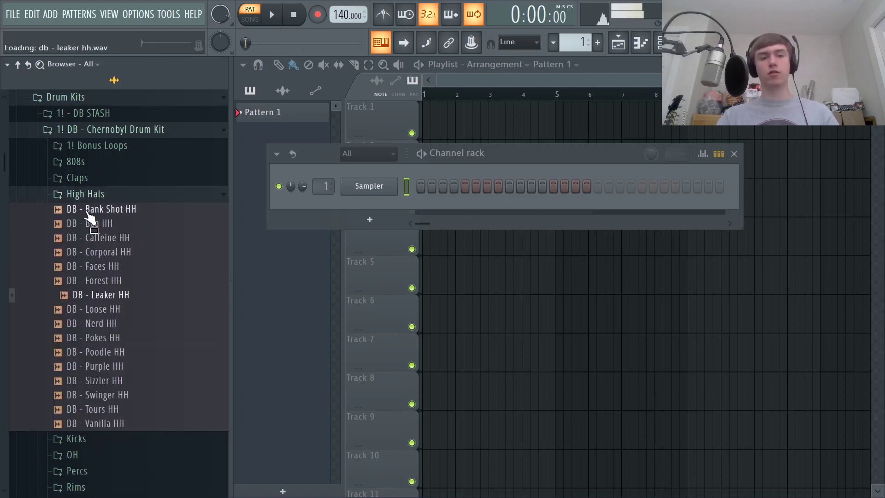
pyautogui.press('Down')
pyautogui.press('Down')
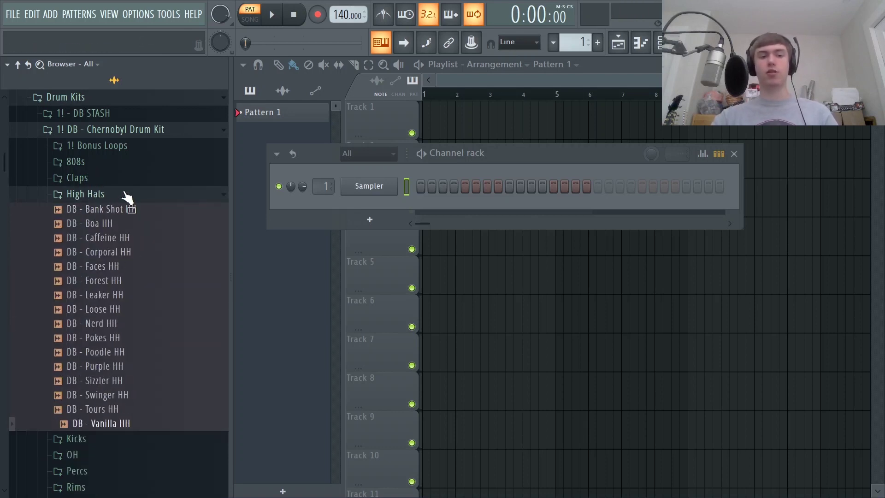
pyautogui.click(129, 195)
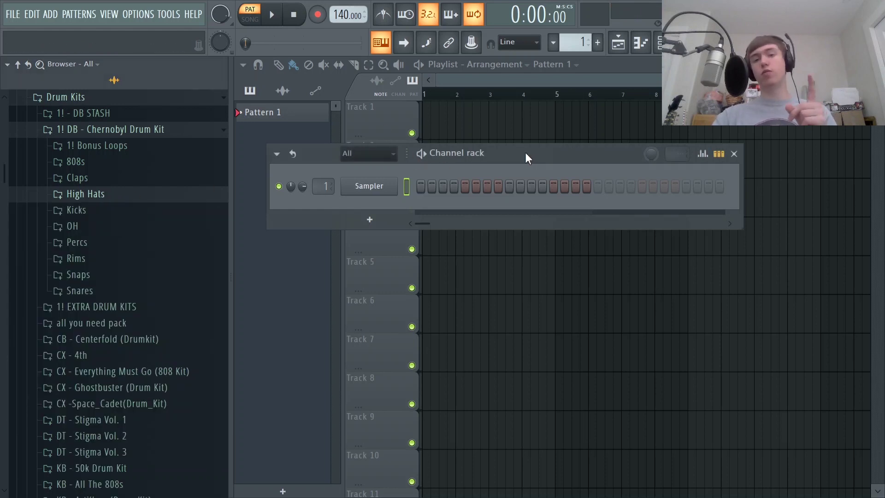
# Set the project tempo to 130 BPM
pyautogui.press('F6')
pyautogui.press('F6')
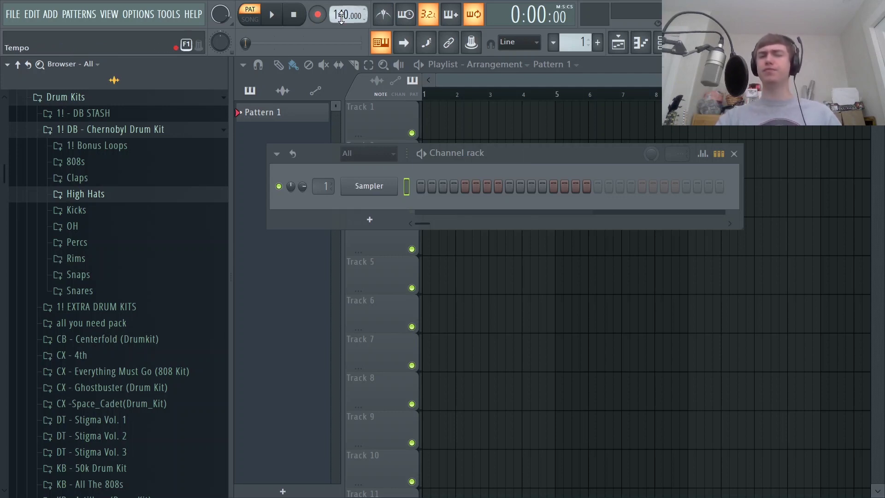
pyautogui.rightClick(341, 18)
pyautogui.click(339, 4)
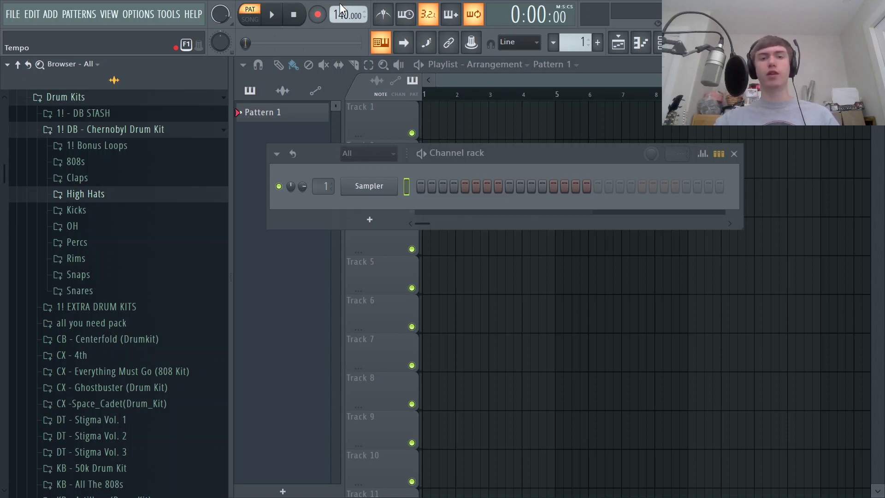
pyautogui.rightClick(340, 11)
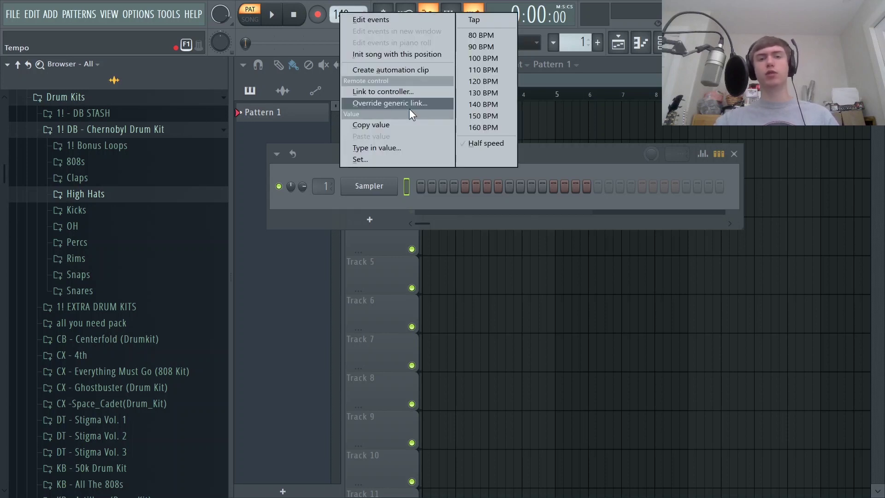
pyautogui.click(480, 93)
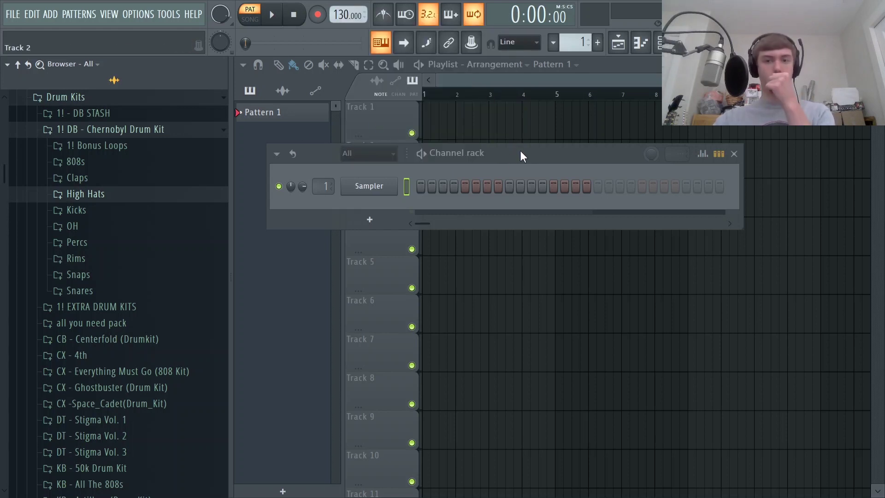
# Stamp a Minor Harmonic scale starting on A6 in the Sampler channel's piano roll and extend its notes to eight bars
pyautogui.rightClick(350, 185)
pyautogui.click(357, 187)
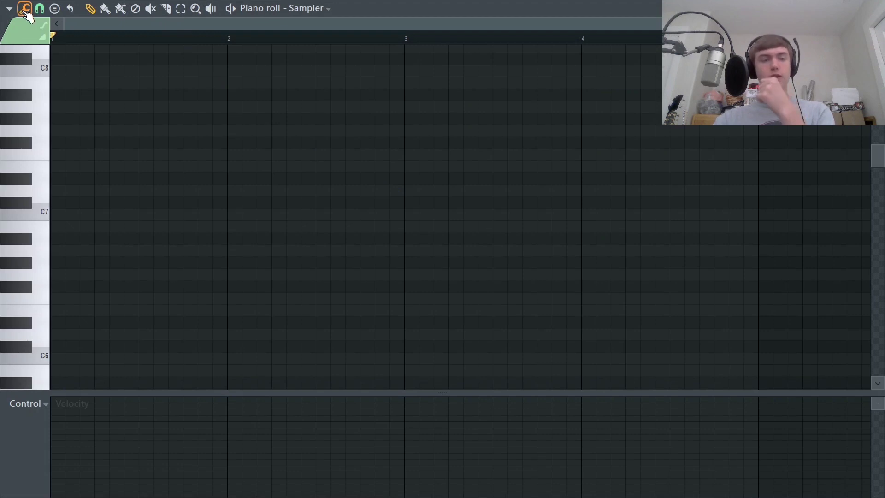
pyautogui.click(54, 8)
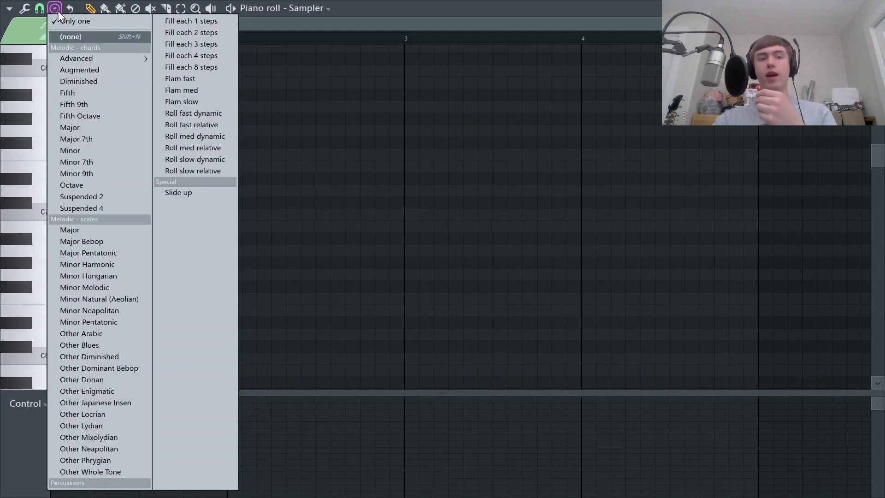
pyautogui.click(121, 275)
pyautogui.click(60, 238)
pyautogui.moveTo(75, 238); pyautogui.dragTo(700, 260)
pyautogui.keyDown('ctrl'); pyautogui.scroll(-2, 658, 252); pyautogui.keyUp('ctrl')
pyautogui.moveTo(451, 240); pyautogui.dragTo(800, 234)
pyautogui.keyDown('ctrl'); pyautogui.scroll(2, 103, 234); pyautogui.keyUp('ctrl')
pyautogui.moveTo(103, 234); pyautogui.dragTo(270, 226)
# Transpose the stamped scale down four semitones so that it starts on F6
pyautogui.hotkey('shift', 'Down')
pyautogui.hotkey('shift', 'Down')
pyautogui.hotkey('shift', 'Down')
pyautogui.hotkey('shift', 'Down')
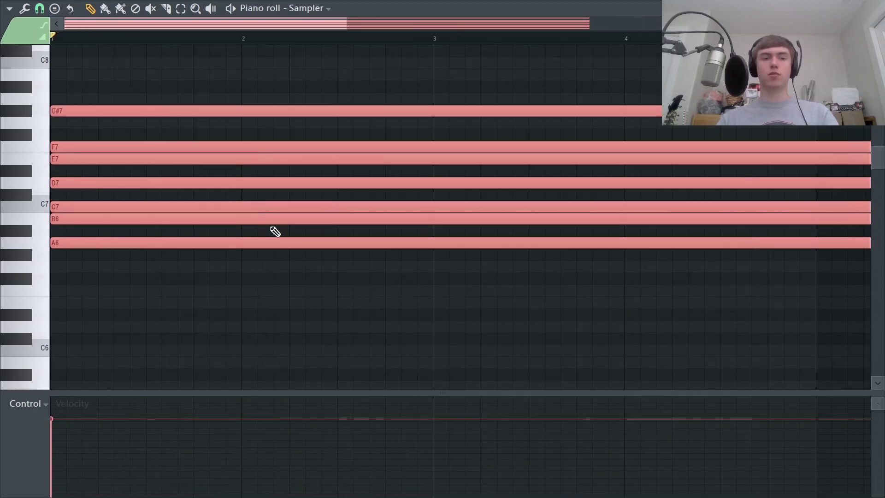
pyautogui.hotkey('shift', 'Down')
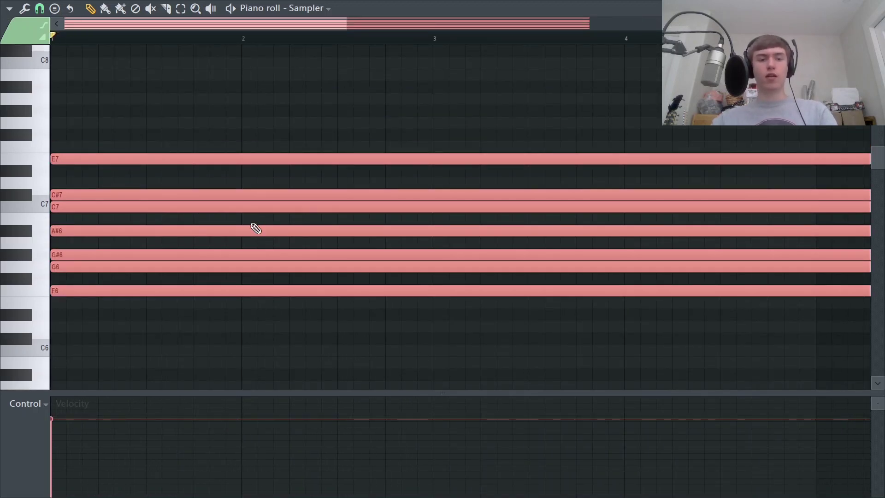
# Duplicate the scale notes into the lower octaves down to F3, deselect them and close the piano roll
pyautogui.hotkey('ctrl', 'Down')
pyautogui.hotkey('ctrl', 'a')
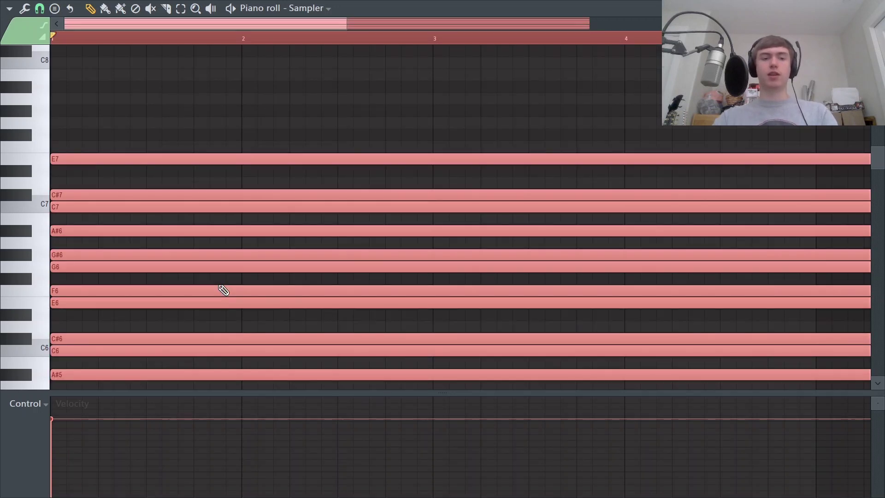
pyautogui.hotkey('ctrl', 'Down')
pyautogui.hotkey('ctrl', 'Down')
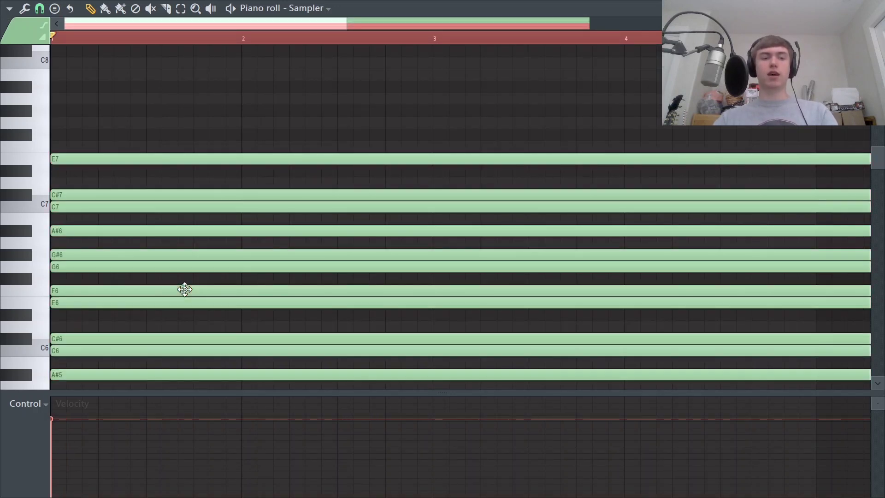
pyautogui.scroll(-4, 258, 302)
pyautogui.scroll(4, 495, 208)
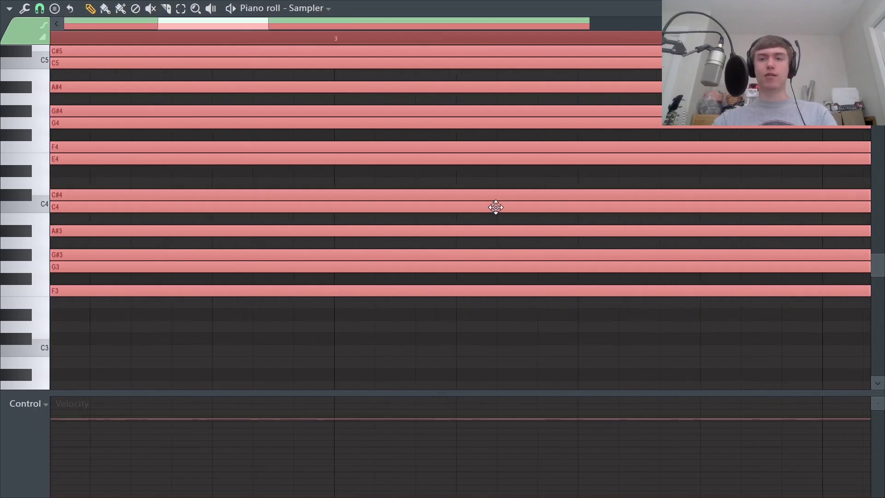
pyautogui.scroll(-6, 461, 198)
pyautogui.scroll(7, 324, 151)
pyautogui.scroll(-3, 282, 150)
pyautogui.click(213, 38)
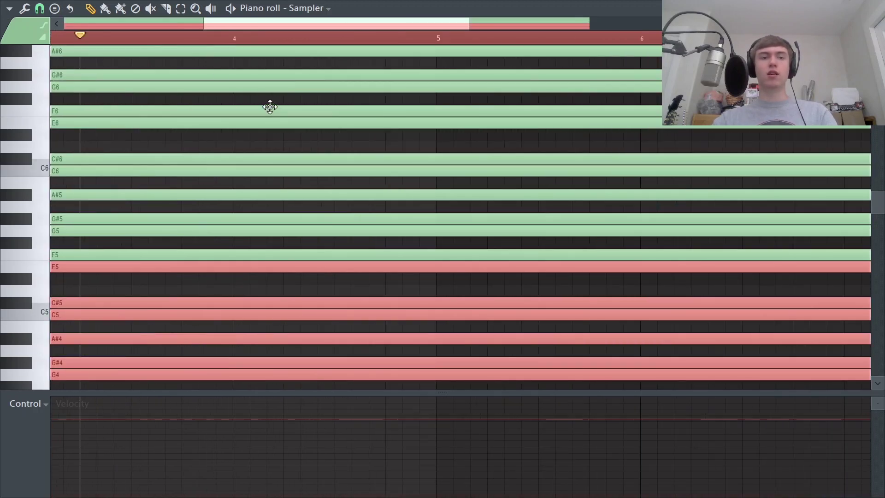
pyautogui.scroll(4, 283, 89)
pyautogui.keyDown('ctrl'); pyautogui.click(111, 42); pyautogui.keyUp('ctrl')
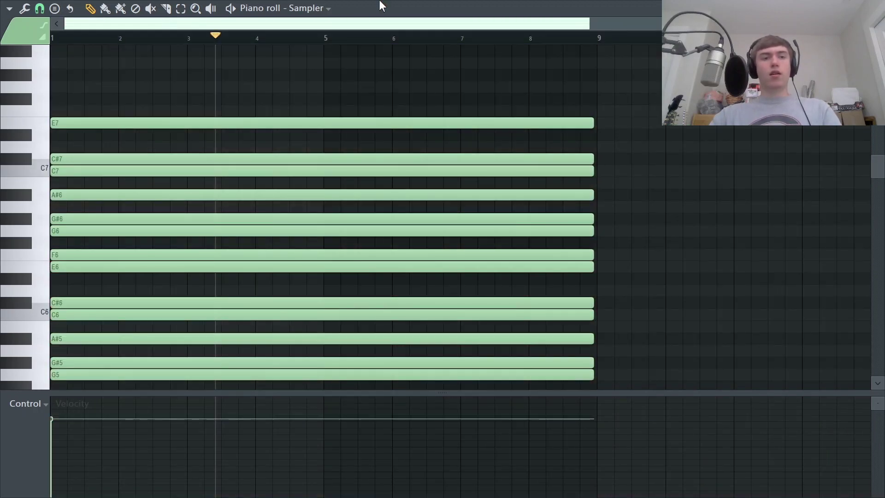
pyautogui.click(877, 8)
# Reposition the channel rack and add Kontakt Portable x64 as a new instrument channel
pyautogui.moveTo(512, 160); pyautogui.dragTo(504, 162)
pyautogui.press('F8')
pyautogui.click(72, 233)
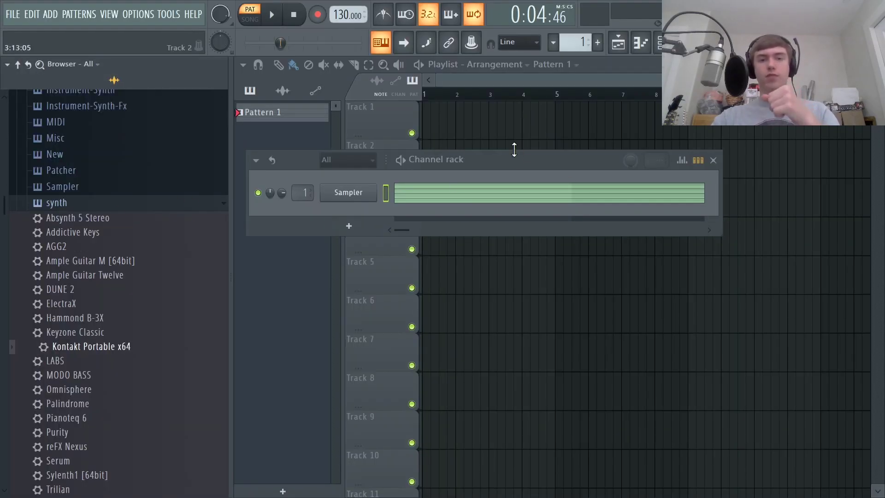
pyautogui.moveTo(520, 152); pyautogui.dragTo(485, 167)
pyautogui.press('F8')
pyautogui.write('ko')
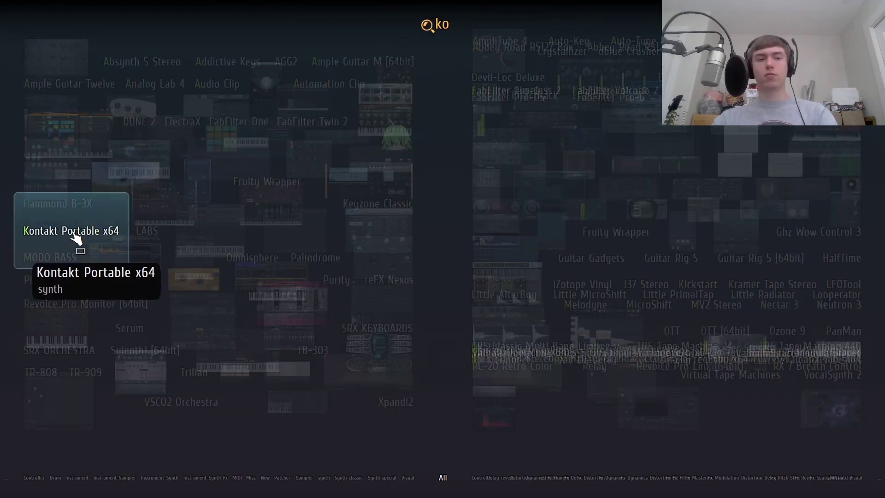
pyautogui.press('Return')
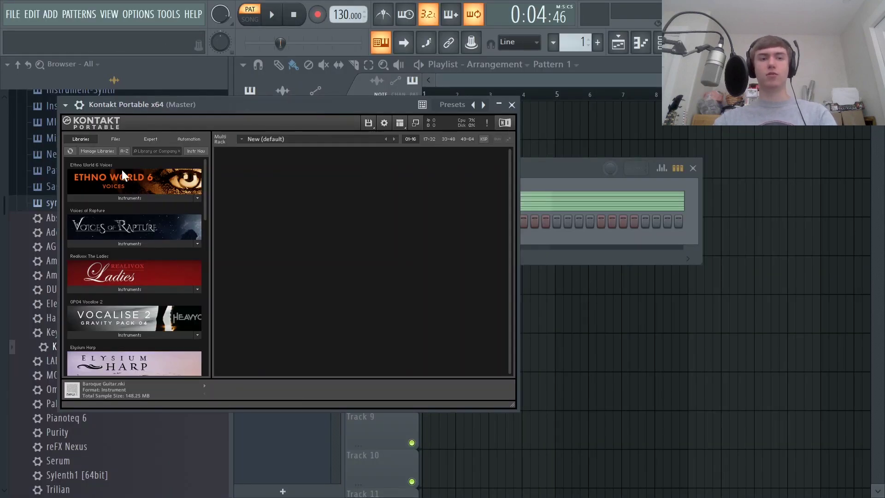
# Reposition the Kontakt Portable window and collapse the plugin database folder in the browser
pyautogui.moveTo(387, 107); pyautogui.dragTo(585, 127)
pyautogui.scroll(4, 30, 185)
pyautogui.click(58, 134)
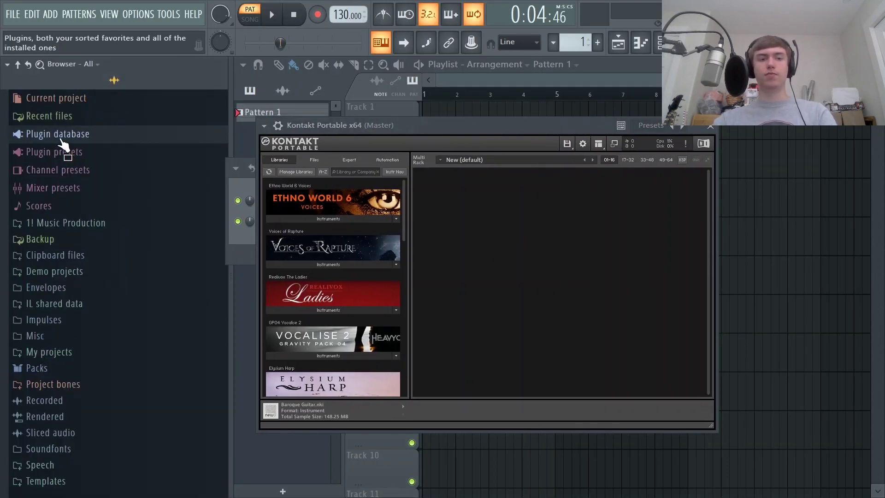
# Expand the 1! Music Production folder and load Baroque Guitar from the Fluffy Audio Rinascimento Lutes folder into Kontakt
pyautogui.click(69, 223)
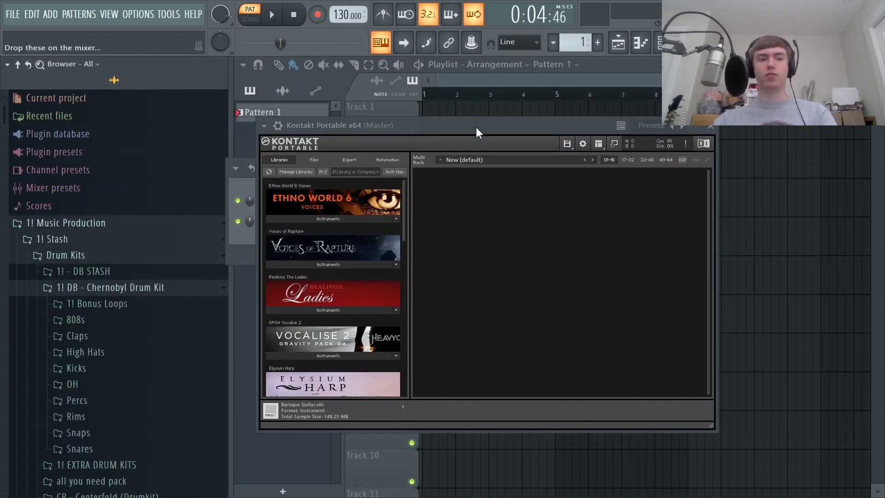
pyautogui.click(311, 160)
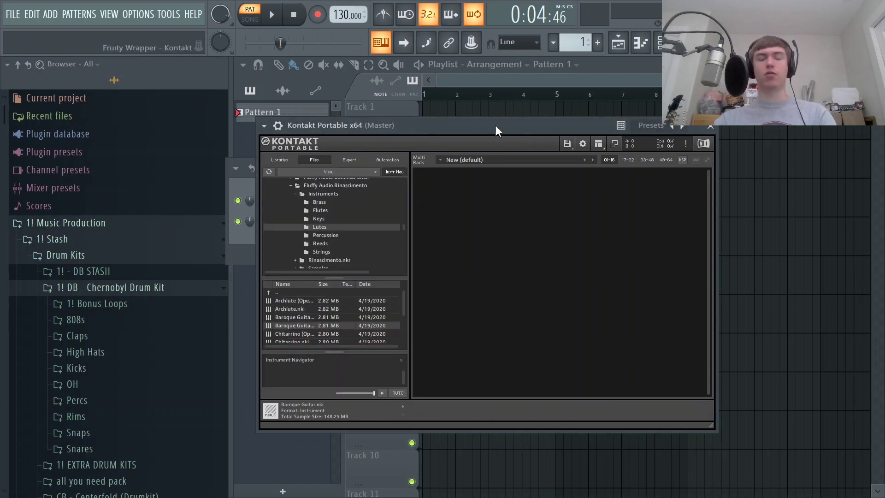
pyautogui.moveTo(495, 126); pyautogui.dragTo(484, 130)
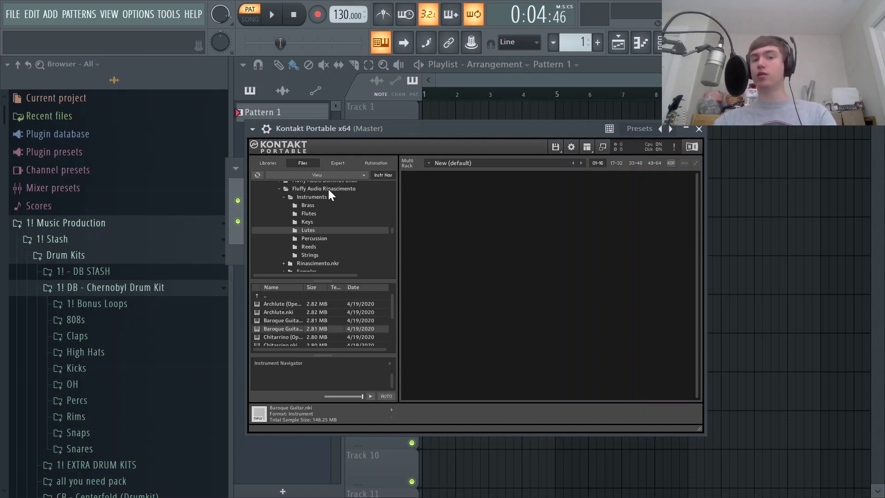
pyautogui.doubleClick(281, 328)
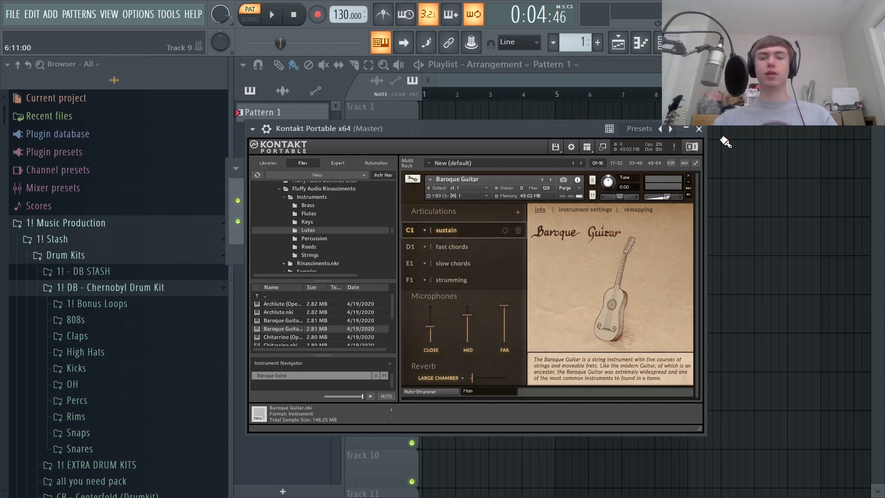
# Close the Kontakt window and open the piano roll of the Kontakt Portable x64 channel
pyautogui.click(699, 129)
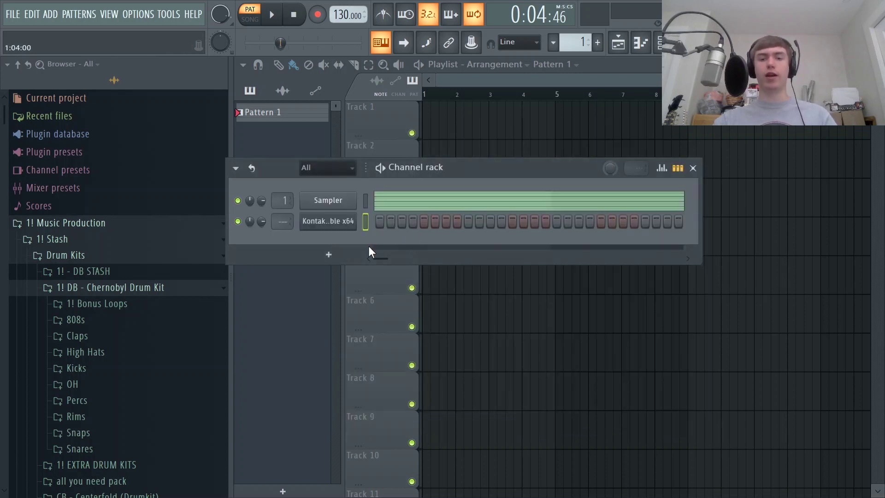
pyautogui.rightClick(341, 223)
pyautogui.click(362, 221)
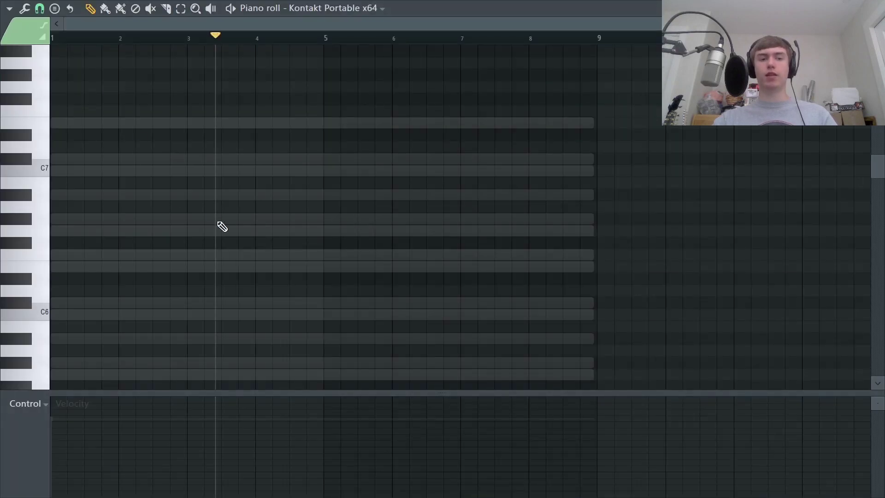
# Draw an F5 note at the start of bar 1 and shorten it to one beat
pyautogui.scroll(-7, 217, 235)
pyautogui.moveTo(56, 216)
pyautogui.mouseDown()
pyautogui.moveTo(23, 198)
pyautogui.moveTo(25, 146)
pyautogui.mouseUp()
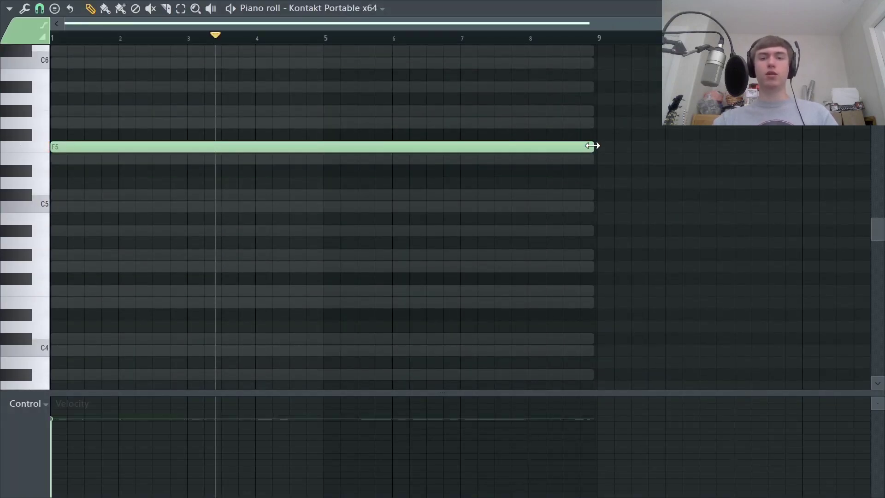
pyautogui.moveTo(592, 146); pyautogui.dragTo(97, 153)
pyautogui.click(40, 8)
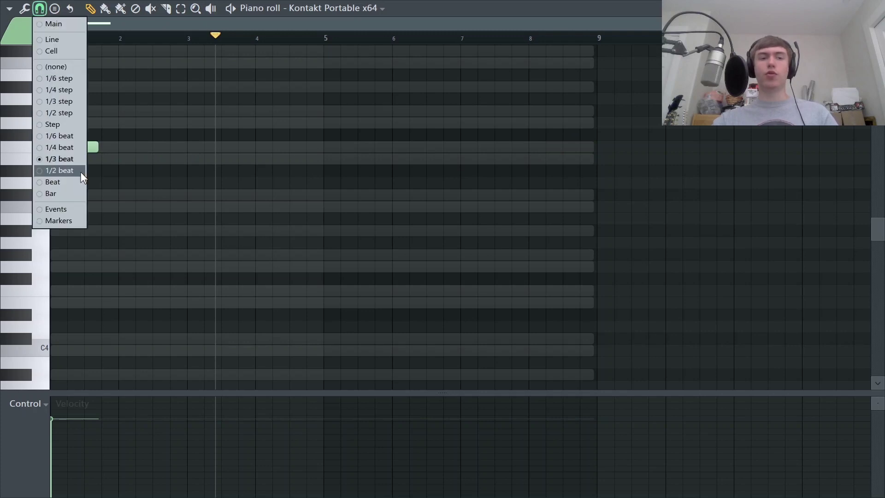
pyautogui.click(132, 126)
pyautogui.rightClick(133, 127)
pyautogui.scroll(2, 90, 159)
pyautogui.moveTo(89, 159)
pyautogui.mouseDown()
pyautogui.moveTo(137, 176)
pyautogui.moveTo(95, 168)
pyautogui.mouseUp()
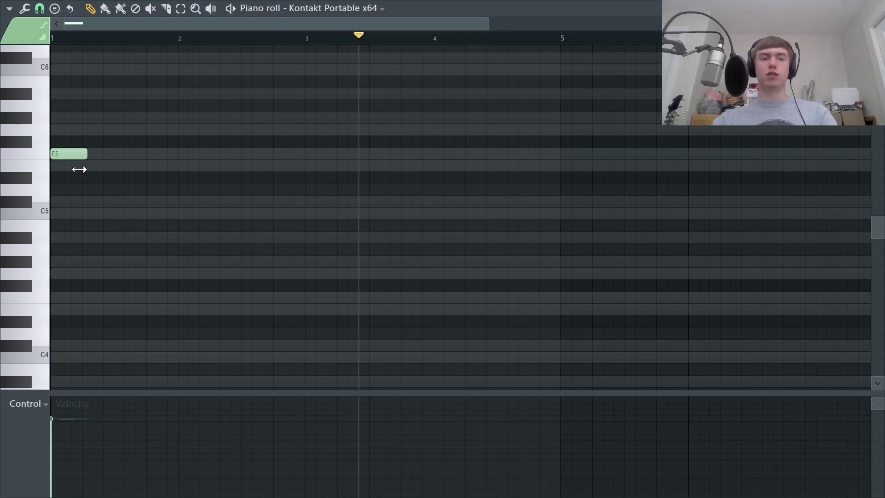
pyautogui.scroll(3, 85, 172)
pyautogui.press('space')
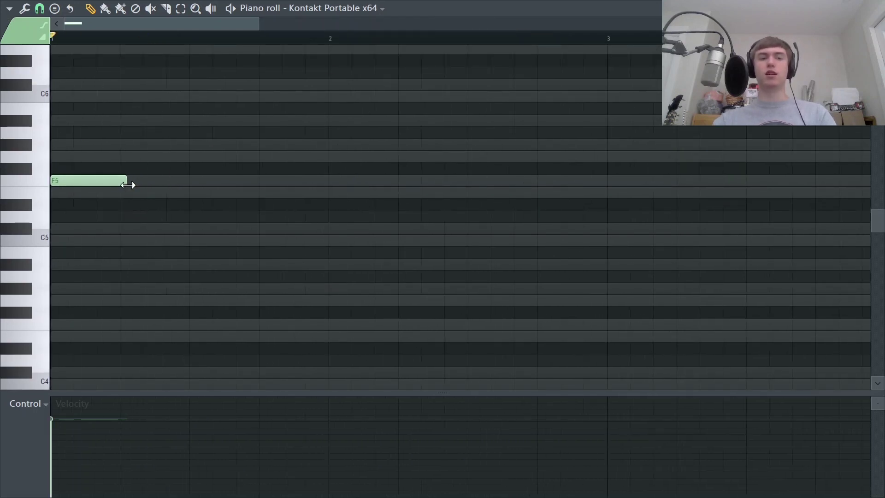
pyautogui.scroll(3, 122, 185)
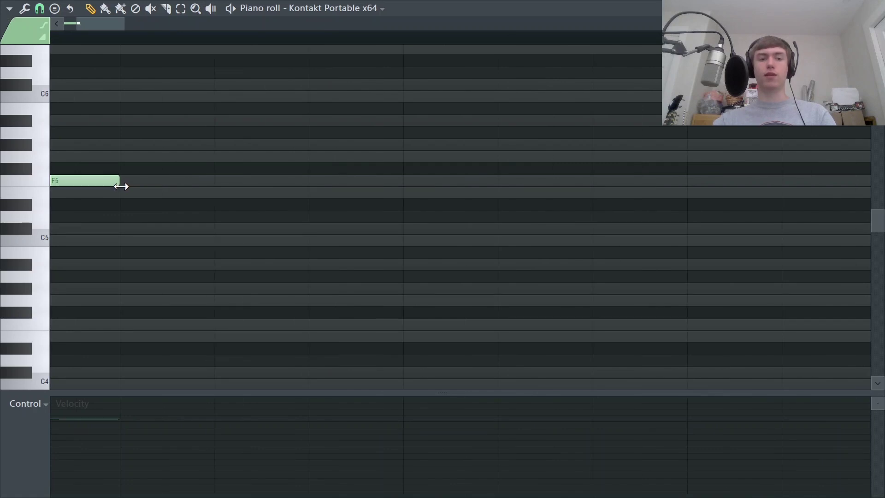
pyautogui.scroll(-5, 121, 187)
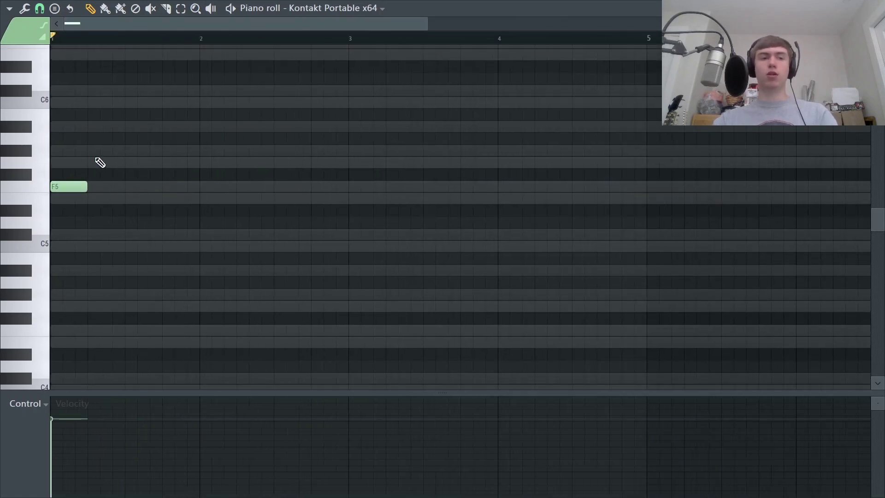
# Stagger a G#5 and a C6 above the F5, each entering a third of a beat after the previous note, and play them
pyautogui.click(77, 151)
pyautogui.moveTo(95, 151); pyautogui.dragTo(82, 151)
pyautogui.click(69, 102)
pyautogui.moveTo(82, 102)
pyautogui.mouseDown()
pyautogui.moveTo(106, 101)
pyautogui.moveTo(79, 102)
pyautogui.mouseUp()
pyautogui.press('space')
# Duplicate the three-note figure three times to fill bar 1, deselect the notes and play the result
pyautogui.press('space')
pyautogui.hotkey('ctrl', 'a')
pyautogui.hotkey('ctrl', 'b')
pyautogui.hotkey('ctrl', 'b')
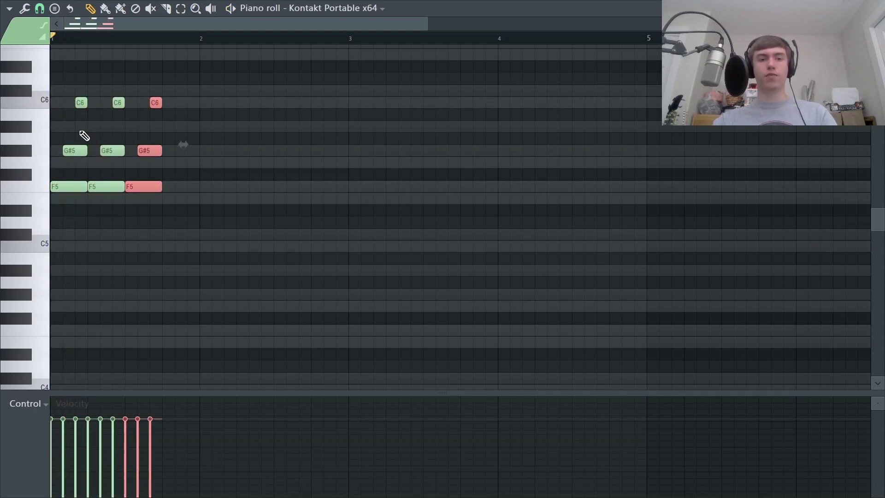
pyautogui.hotkey('ctrl', 'b')
pyautogui.click(217, 198)
pyautogui.rightClick(215, 199)
pyautogui.press('space')
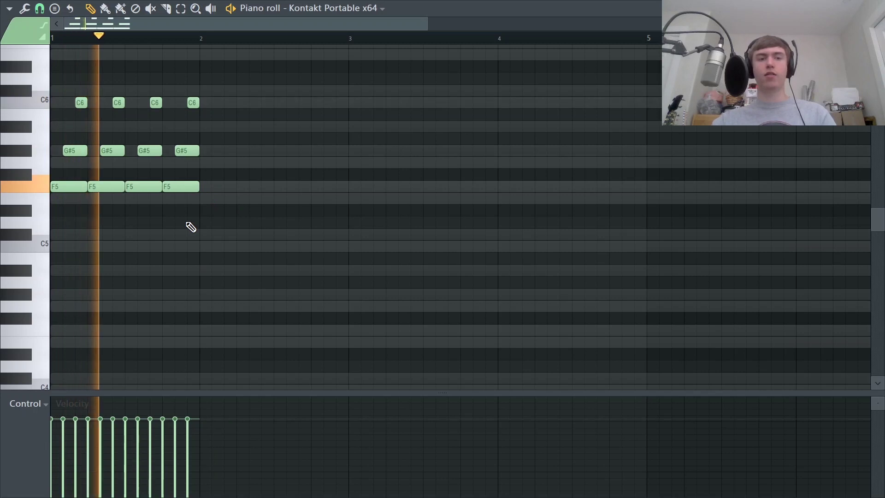
pyautogui.press('space')
# Draw the lowest notes of bar 2 as two one-beat G#5 notes followed by two one-beat G5 notes
pyautogui.click(207, 151)
pyautogui.moveTo(213, 152); pyautogui.dragTo(252, 151)
pyautogui.click(252, 150)
pyautogui.click(281, 162)
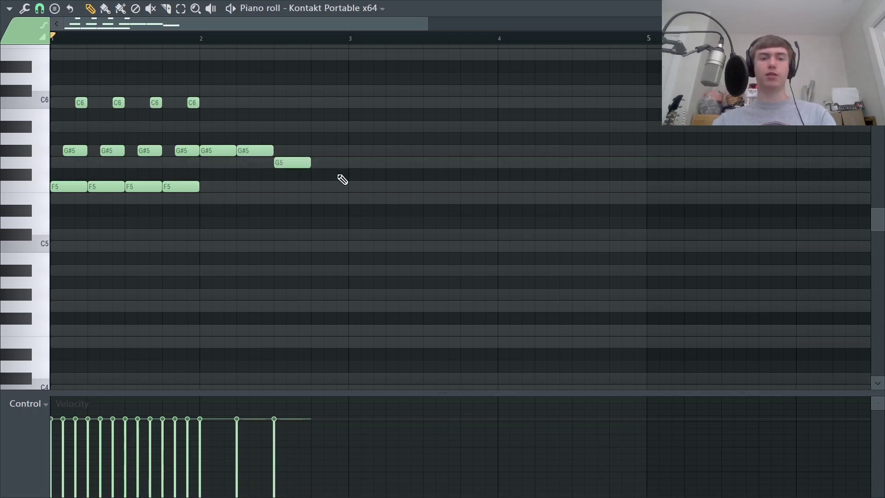
pyautogui.click(338, 174)
pyautogui.moveTo(347, 175)
pyautogui.mouseDown()
pyautogui.moveTo(335, 174)
pyautogui.moveTo(335, 162)
pyautogui.mouseUp()
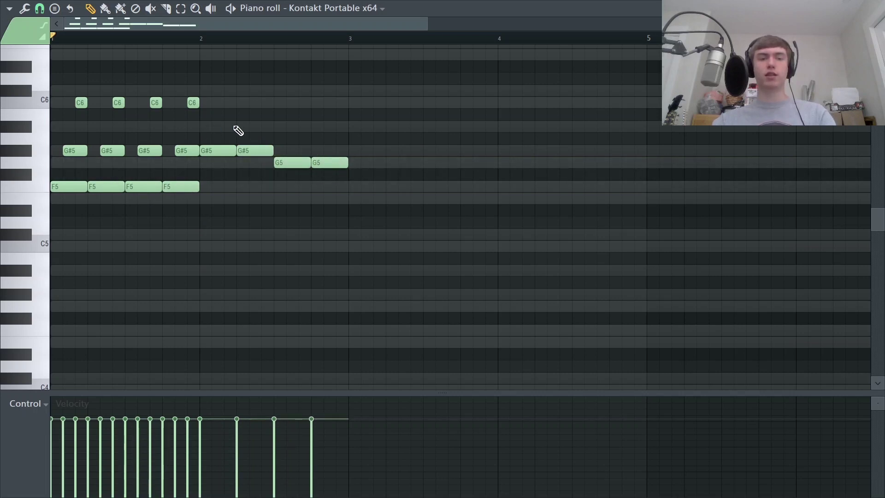
# Add four A#5 notes in bar 2, each starting a third of a beat after a low note and ending with it
pyautogui.click(217, 127)
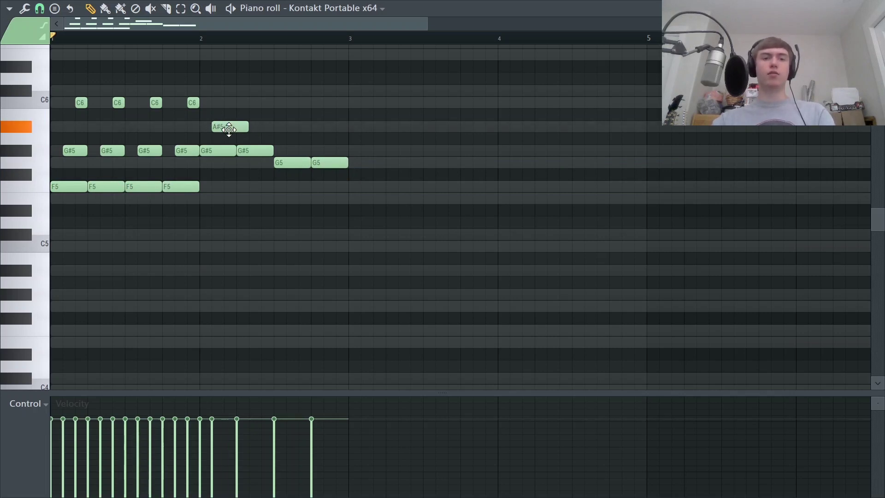
pyautogui.keyDown('ctrl'); pyautogui.click(226, 127); pyautogui.keyUp('ctrl')
pyautogui.hotkey('ctrl', 'b')
pyautogui.hotkey('ctrl', 'b')
pyautogui.hotkey('ctrl', 'b')
pyautogui.rightClick(299, 129)
pyautogui.rightClick(276, 129)
pyautogui.press('space')
pyautogui.moveTo(257, 127); pyautogui.dragTo(269, 128)
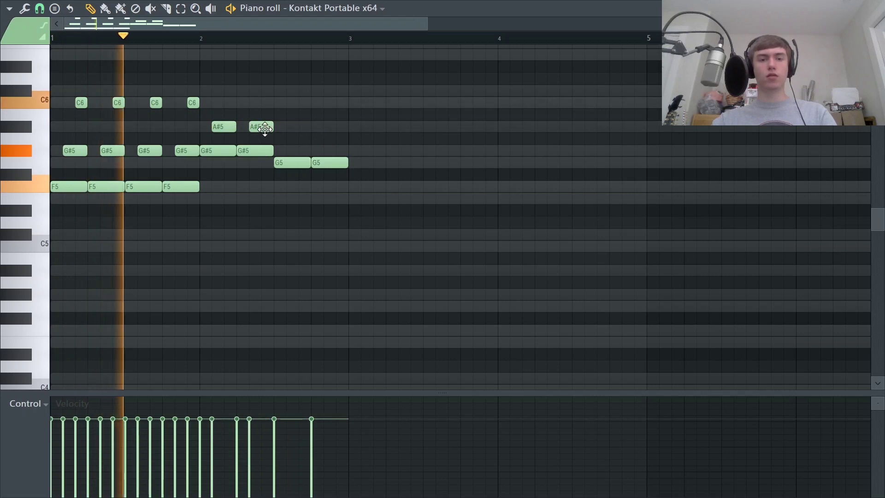
pyautogui.click(290, 126)
pyautogui.click(328, 128)
pyautogui.press('space')
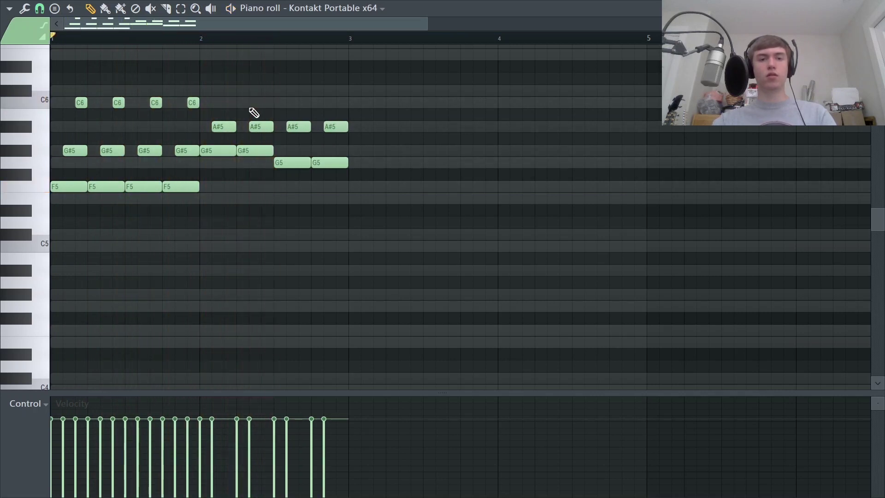
# Add a C#6 note on the last third of every beat in bar 2 and play the pattern
pyautogui.click(234, 80)
pyautogui.moveTo(235, 83); pyautogui.dragTo(235, 91)
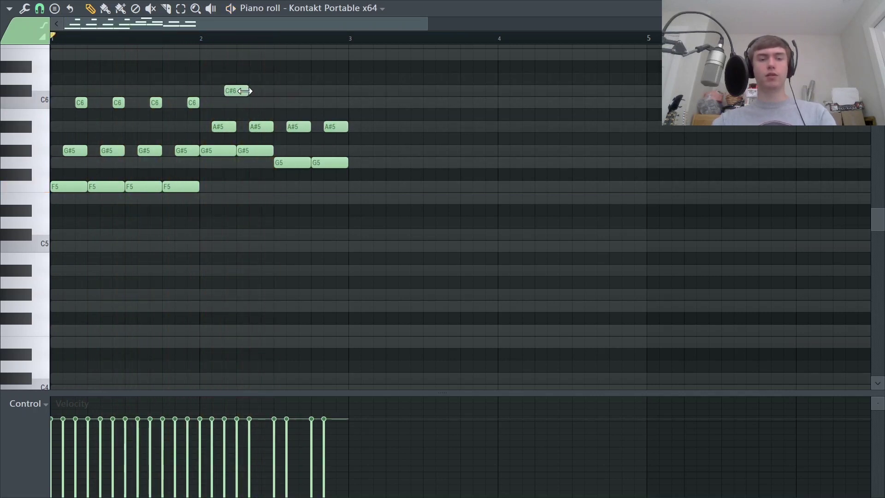
pyautogui.moveTo(277, 90); pyautogui.dragTo(268, 90)
pyautogui.click(304, 90)
pyautogui.click(341, 90)
pyautogui.press('space')
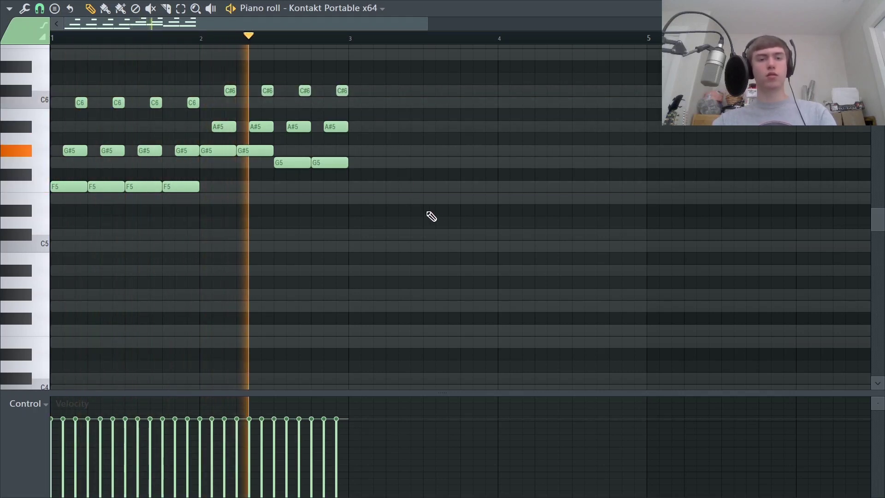
# Duplicate the two-bar pattern to fill four bars, and duplicate those again to fill eight bars
pyautogui.moveTo(444, 228); pyautogui.dragTo(7, 54)
pyautogui.hotkey('ctrl', 'b')
pyautogui.click(376, 283)
pyautogui.rightClick(377, 283)
pyautogui.press('space')
pyautogui.scroll(-3, 392, 251)
pyautogui.hotkey('ctrl', 'a')
pyautogui.hotkey('ctrl', 'b')
pyautogui.click(179, 79)
pyautogui.rightClick(184, 75)
pyautogui.scroll(2, 113, 204)
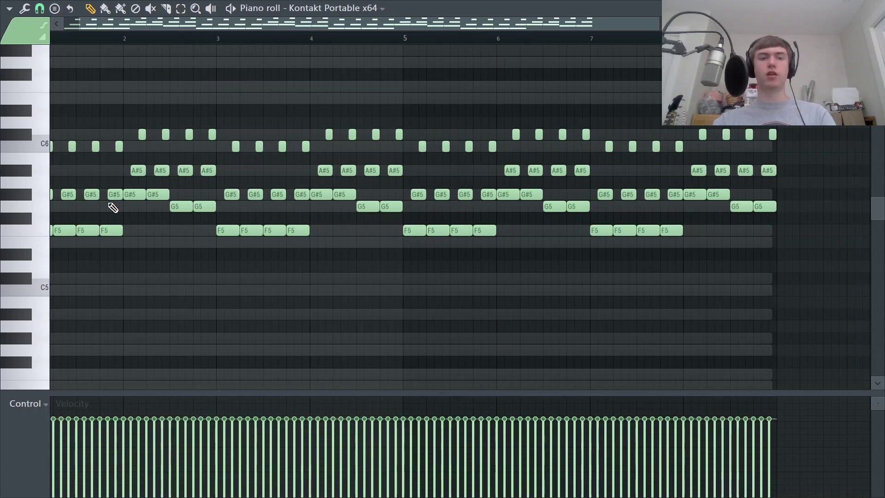
# In bar 4, lower the two low G#5 notes to G5 and raise the following two G5 notes to G#5
pyautogui.moveTo(393, 196); pyautogui.dragTo(330, 189)
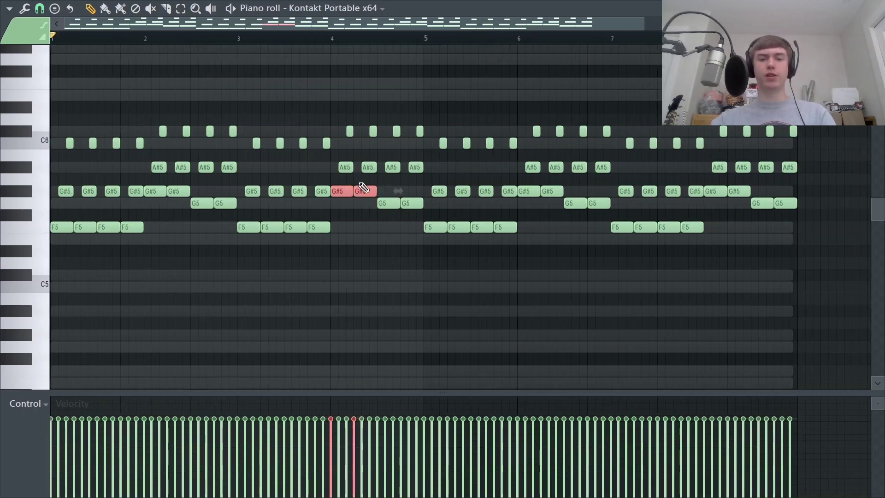
pyautogui.hotkey('shift', 'Down')
pyautogui.moveTo(432, 224); pyautogui.dragTo(378, 198)
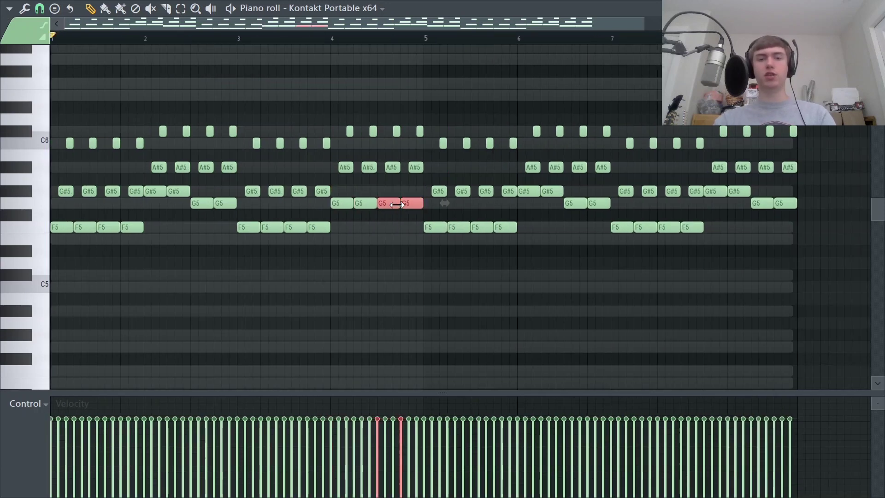
pyautogui.hotkey('shift', 'Up')
pyautogui.press('space')
# Lower the first two low G#5 notes in bar 8 to G5
pyautogui.moveTo(757, 186); pyautogui.dragTo(721, 195)
pyautogui.moveTo(720, 186); pyautogui.dragTo(612, 181)
pyautogui.scroll(3, 731, 189)
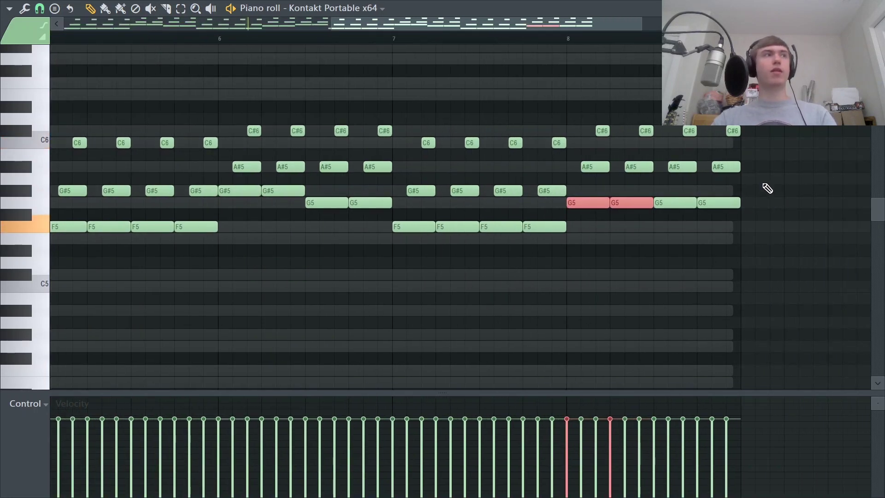
# Raise all notes in the second half of bar 8 by three semitones so the low notes become A#5
pyautogui.moveTo(768, 219); pyautogui.dragTo(662, 118)
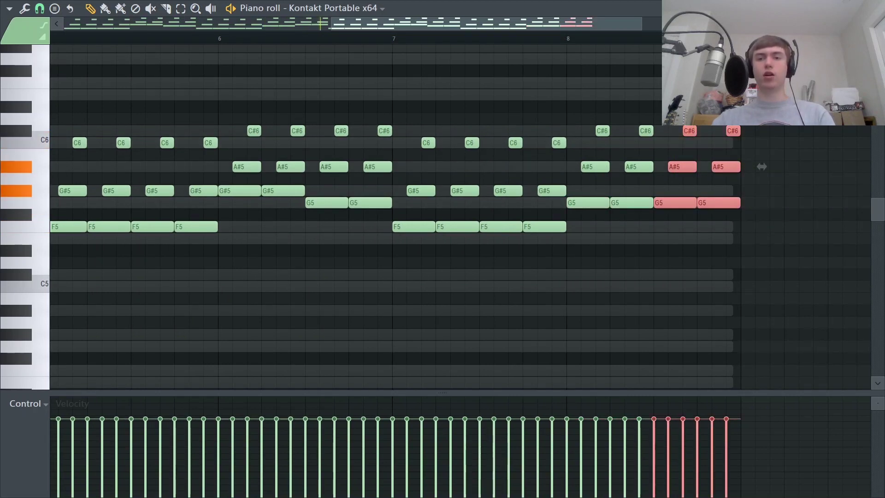
pyautogui.hotkey('shift', 'Up')
pyautogui.hotkey('shift', 'Up')
pyautogui.hotkey('shift', 'Up')
pyautogui.hotkey('shift', 'Up')
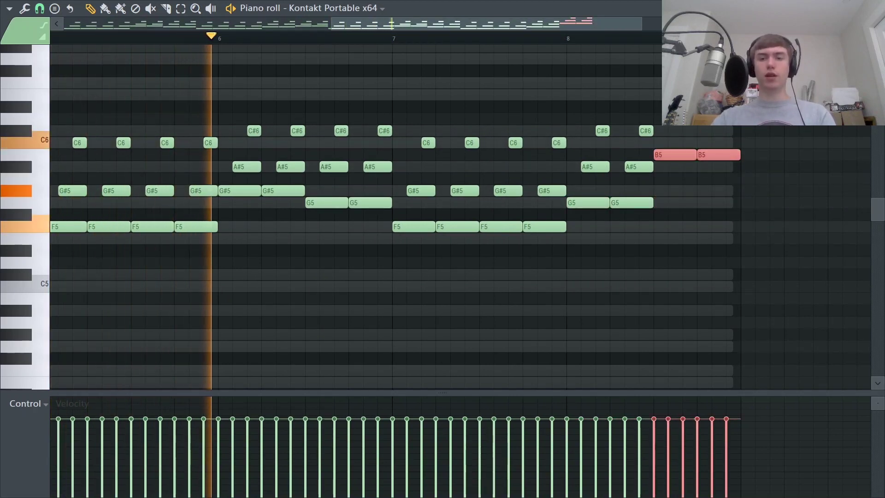
pyautogui.hotkey('shift', 'Down')
pyautogui.click(649, 111)
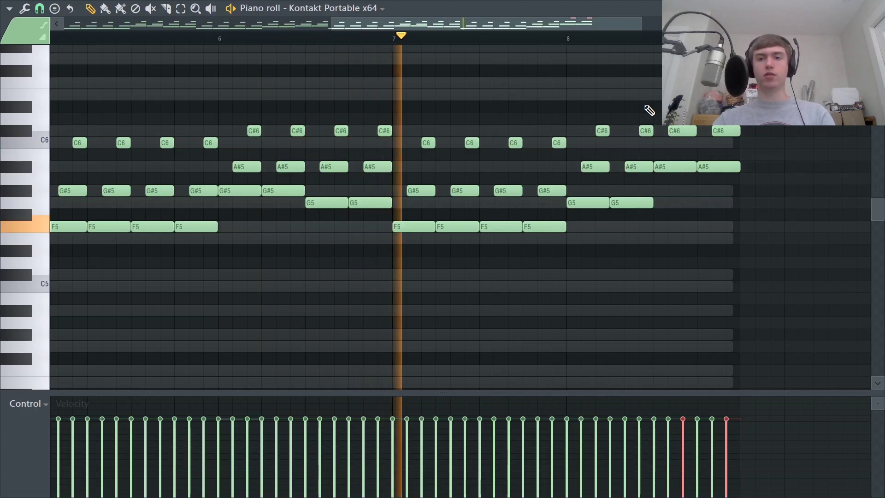
# Lower the two C#6 notes in the second half of bar 8 to C6 and deselect them
pyautogui.moveTo(662, 121); pyautogui.dragTo(751, 128)
pyautogui.hotkey('shift', 'Down')
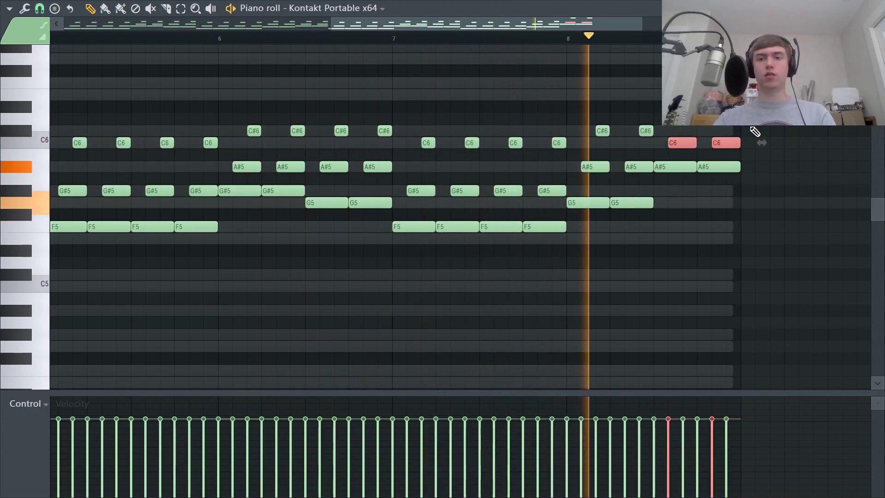
pyautogui.click(751, 128)
pyautogui.rightClick(751, 131)
# Slightly lower the velocity of all notes and randomize their levels
pyautogui.scroll(-3, 365, 284)
pyautogui.hotkey('ctrl', 'a')
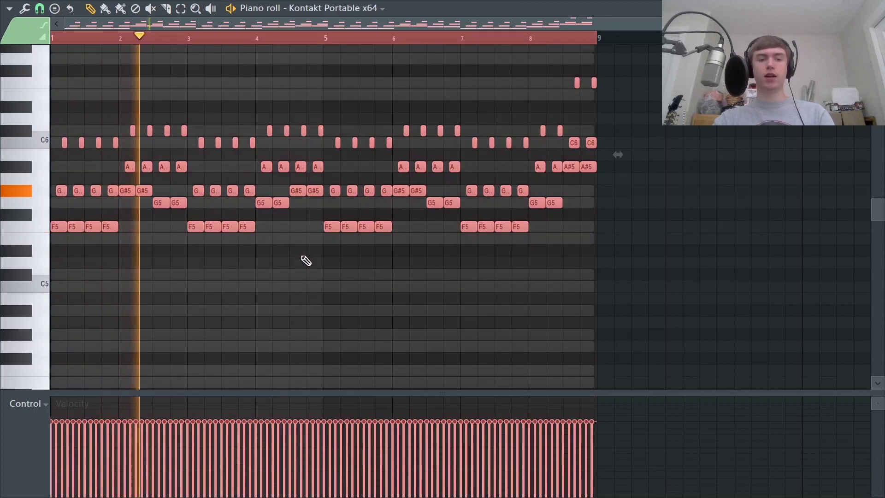
pyautogui.hotkey('ctrl', 'd')
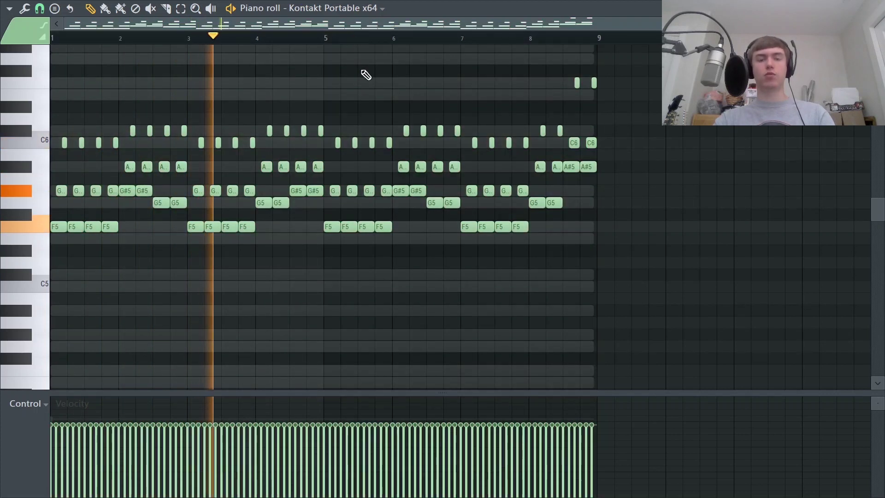
pyautogui.hotkey('alt', 'r')
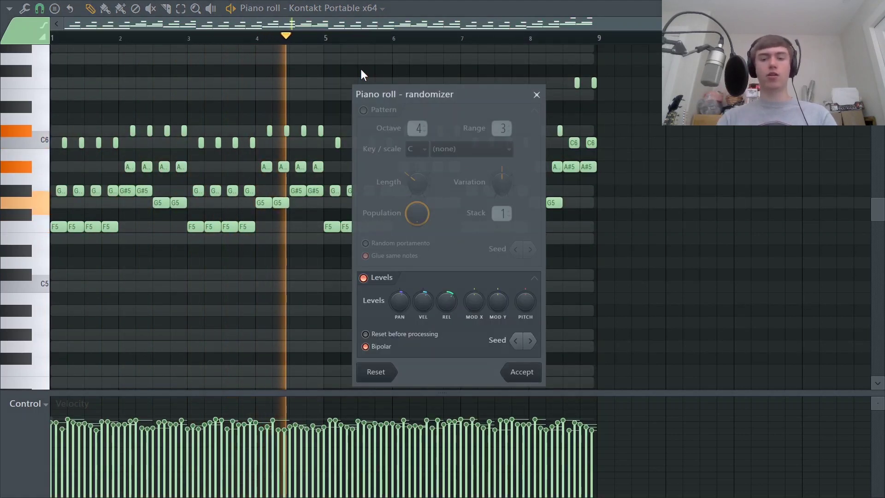
pyautogui.press('Return')
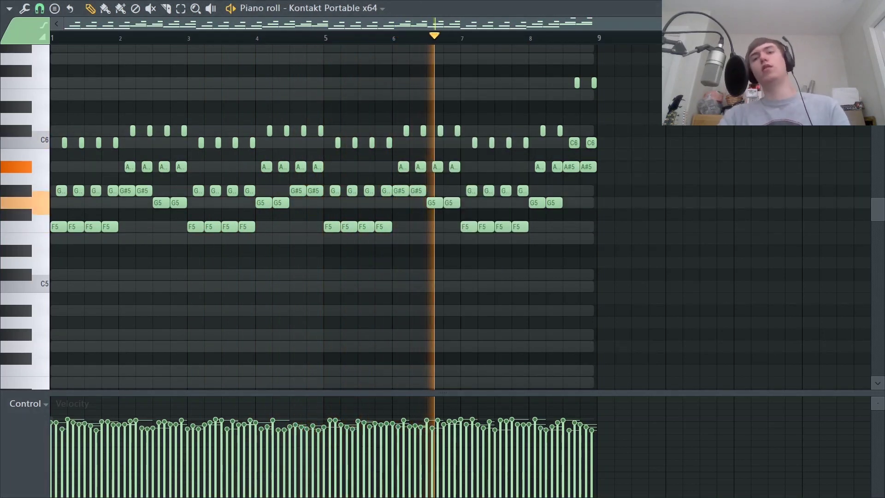
# Close the piano roll, shift the channel rack slightly and reopen the Kontakt channel's piano roll
pyautogui.press('Escape')
pyautogui.moveTo(498, 170); pyautogui.dragTo(487, 174)
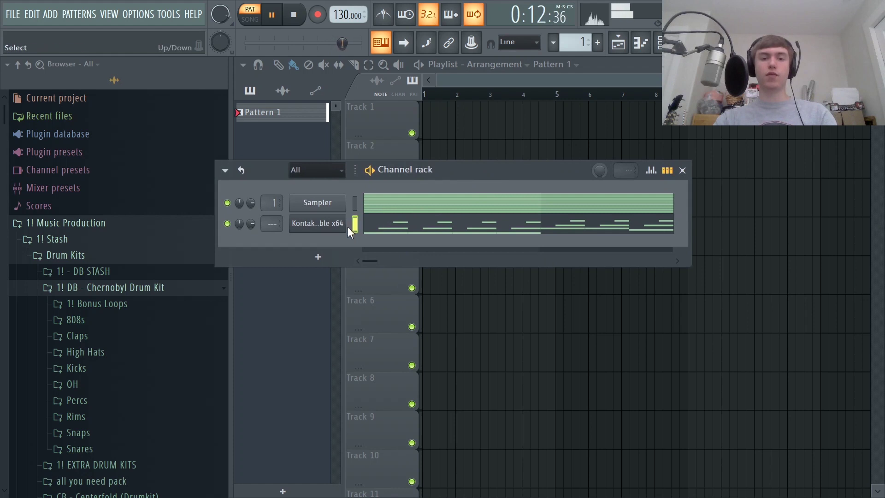
pyautogui.rightClick(347, 218)
pyautogui.click(358, 221)
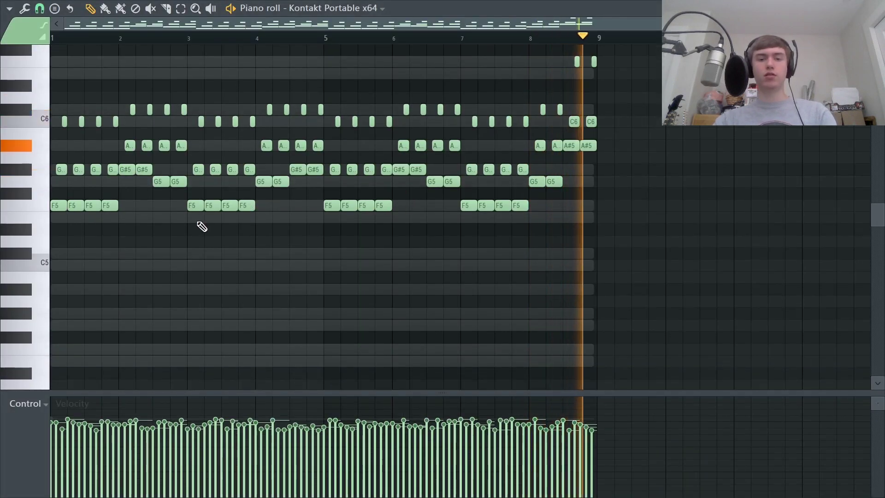
# Leave the Kontakt piano roll, add an Omnisphere channel and set its patch browser directory to Keyscape Library
pyautogui.scroll(3, 186, 223)
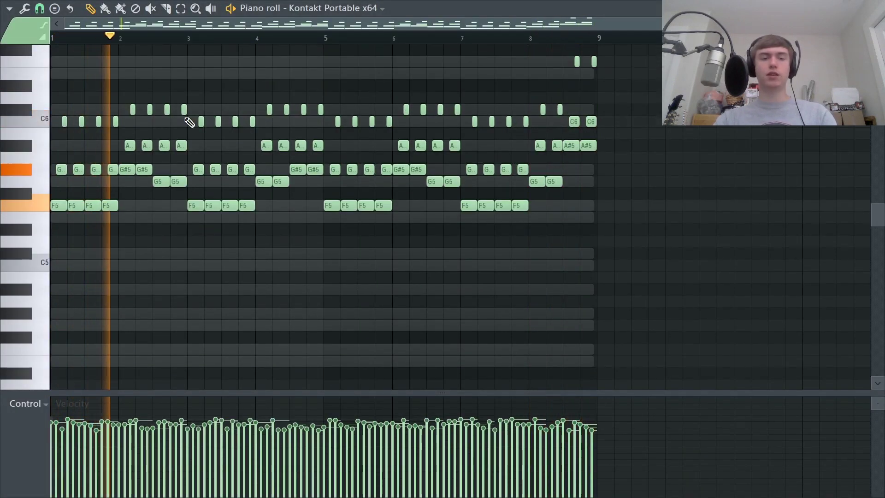
pyautogui.press('F7')
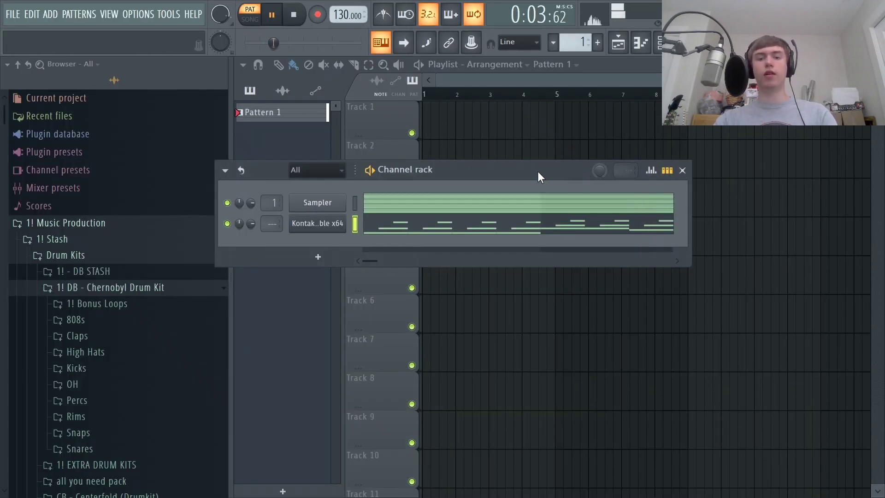
pyautogui.press('F8')
pyautogui.write('om')
pyautogui.moveTo(252, 254)
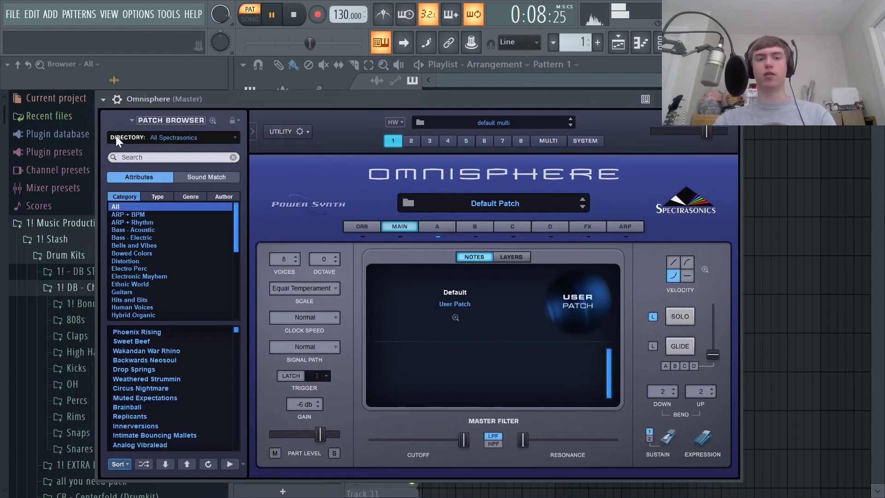
pyautogui.click(119, 138)
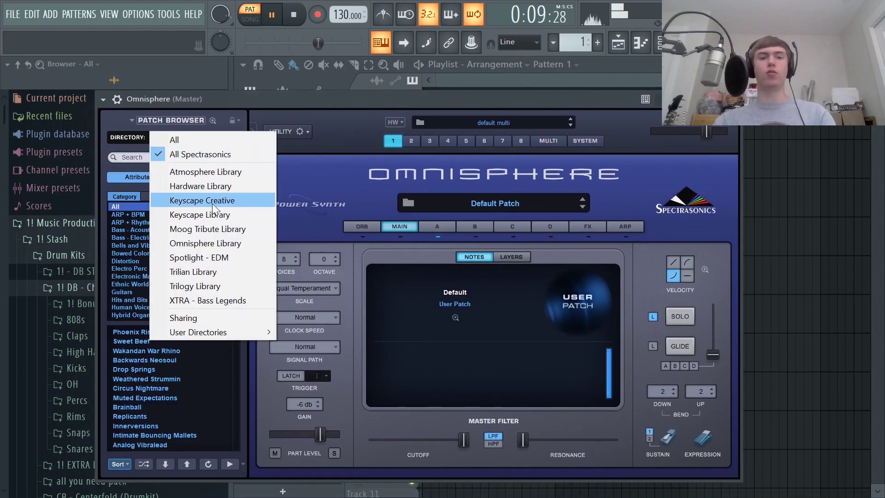
pyautogui.click(197, 215)
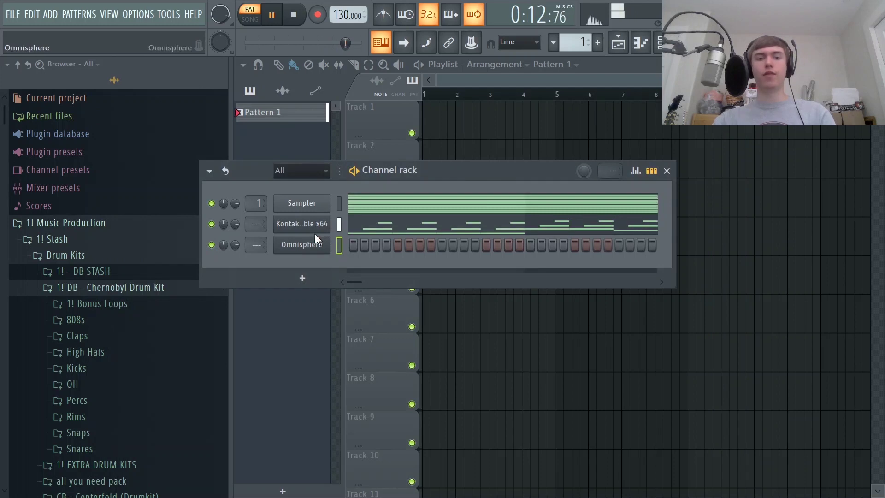
# Copy the Kontakt channel's melody notes and paste them into the Omnisphere channel
pyautogui.rightClick(322, 220)
pyautogui.click(503, 235)
pyautogui.rightClick(318, 242)
pyautogui.click(485, 263)
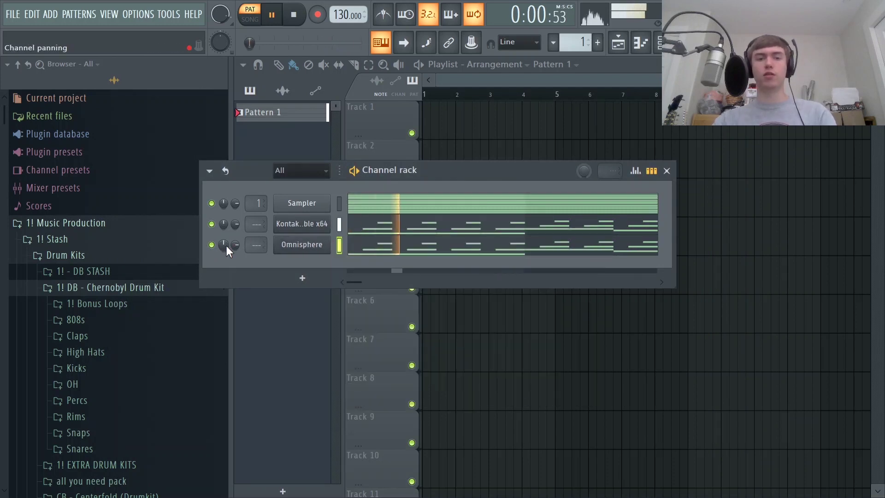
# Solo the Omnisphere channel, restart playback and open its piano roll
pyautogui.rightClick(213, 245)
pyautogui.click(243, 253)
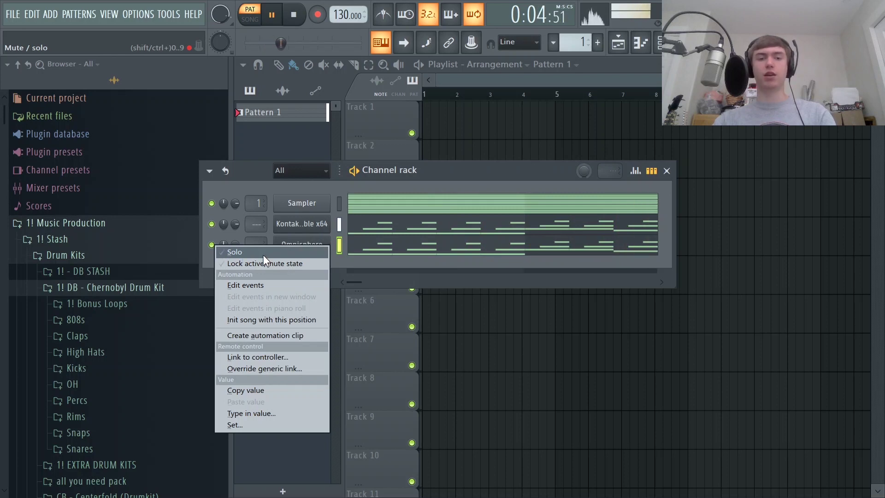
pyautogui.press('space')
pyautogui.rightClick(331, 242)
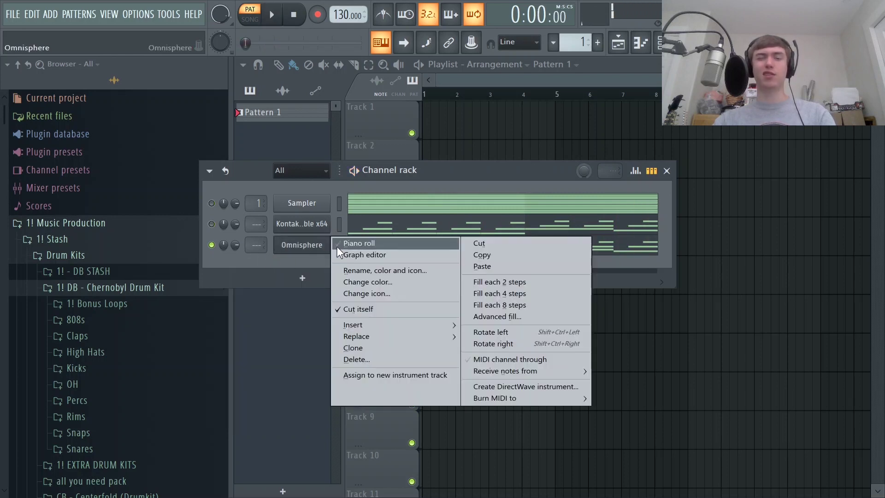
pyautogui.click(337, 248)
pyautogui.press('space')
pyautogui.scroll(4, 84, 132)
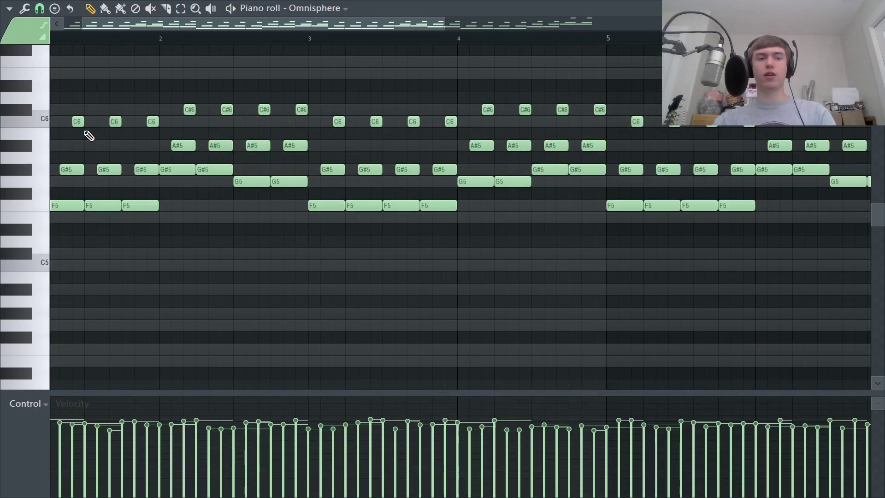
# Stack the arpeggio notes in bars 1 and 2 into chords at each half bar, removing the repeated notes
pyautogui.scroll(-2, 161, 138)
pyautogui.scroll(1, 133, 142)
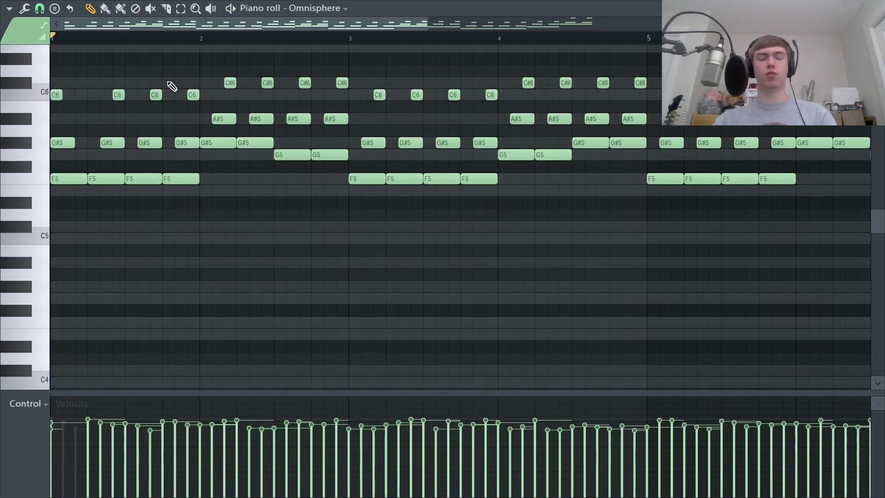
pyautogui.press('space')
pyautogui.press('space')
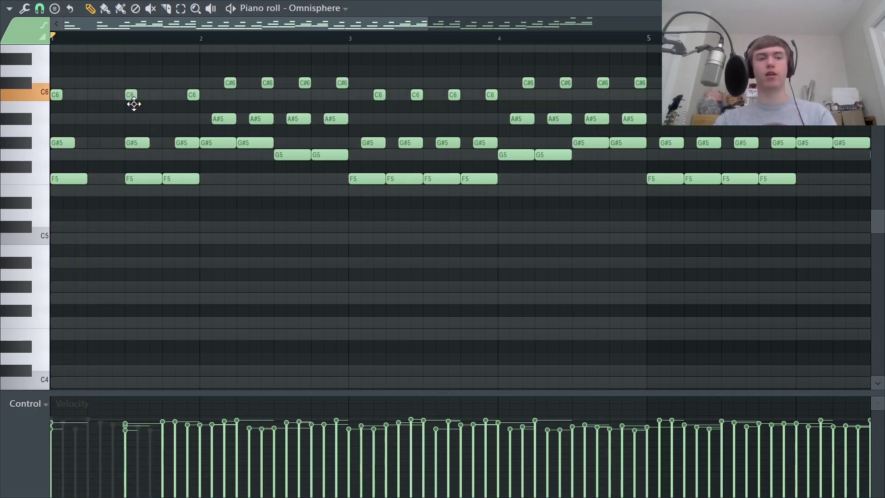
pyautogui.press('space')
pyautogui.moveTo(223, 116); pyautogui.dragTo(213, 118)
pyautogui.moveTo(227, 85); pyautogui.dragTo(205, 83)
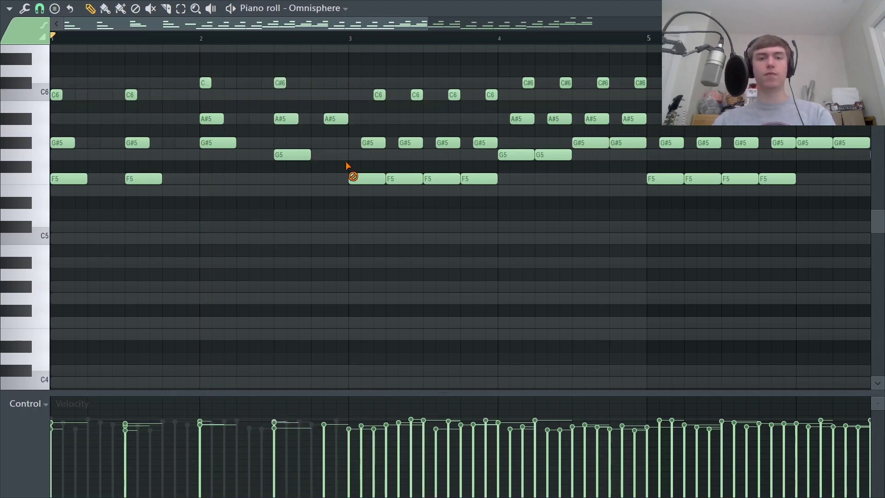
# Delete the melody notes from bar 3 onward, keeping the two bars of chords
pyautogui.scroll(-2, 328, 113)
pyautogui.moveTo(203, 79); pyautogui.dragTo(678, 223)
pyautogui.press('Delete')
# Remove the leftover notes in bar 8, duplicate the two-bar chord progression to fill eight bars and deselect the notes
pyautogui.moveTo(332, 231); pyautogui.dragTo(50, 43)
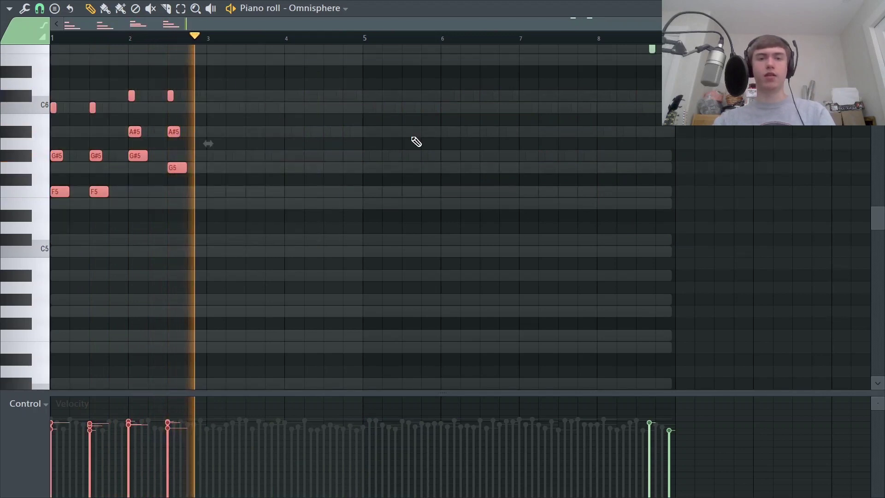
pyautogui.scroll(2, 318, 121)
pyautogui.rightClick(654, 122)
pyautogui.scroll(-2, 392, 212)
pyautogui.hotkey('ctrl', 'b')
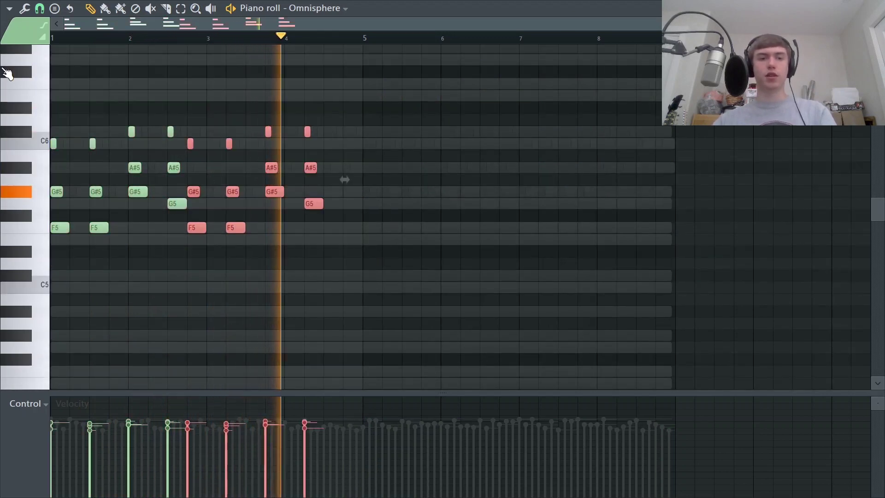
pyautogui.moveTo(476, 304); pyautogui.dragTo(2, 4)
pyautogui.hotkey('ctrl', 'b')
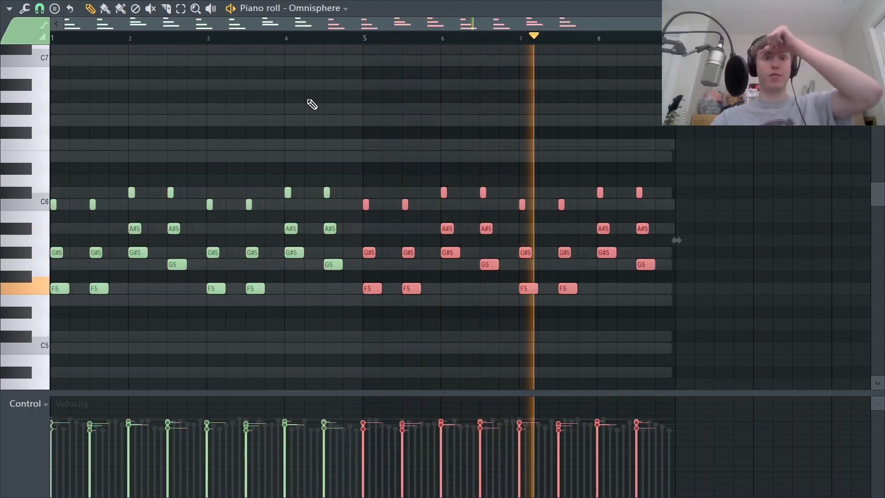
pyautogui.click(349, 106)
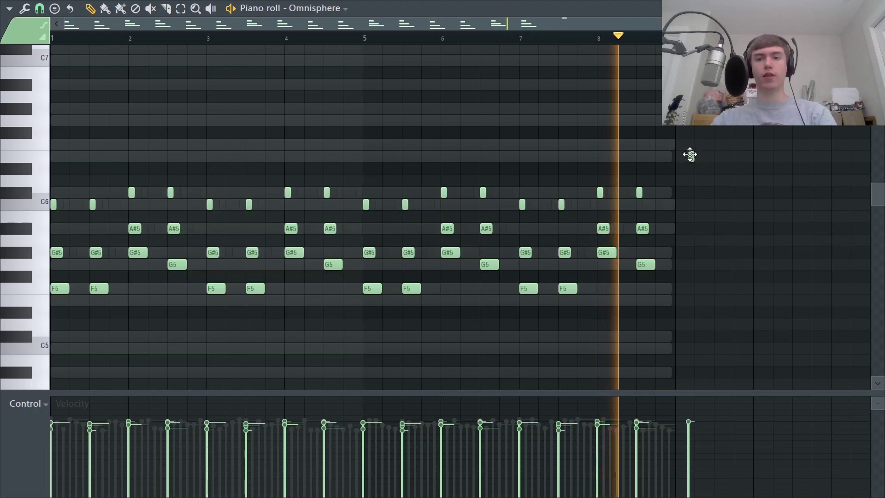
# Using a temporary E6 note at bar 9 as the end marker, extend all chords with Quick legato and delete that note
pyautogui.scroll(2, 685, 158)
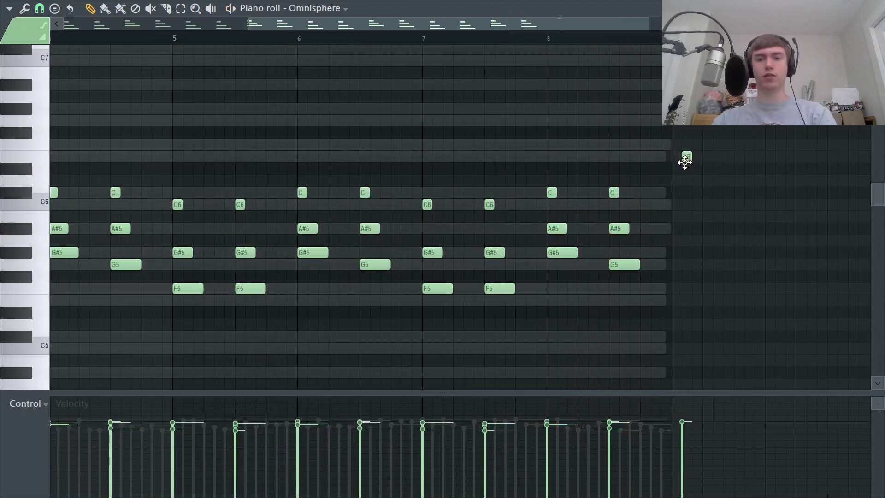
pyautogui.hotkey('ctrl', 'l')
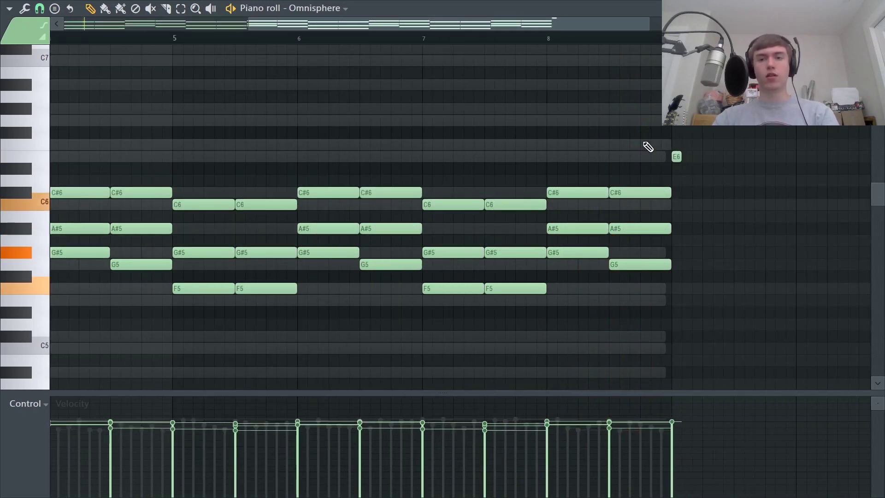
pyautogui.rightClick(676, 157)
pyautogui.scroll(-3, 124, 278)
# In bar 4, lower the first half's bottom note to G5 and raise the second half's bottom note to G#5
pyautogui.moveTo(123, 278); pyautogui.dragTo(288, 201)
pyautogui.scroll(3, 150, 267)
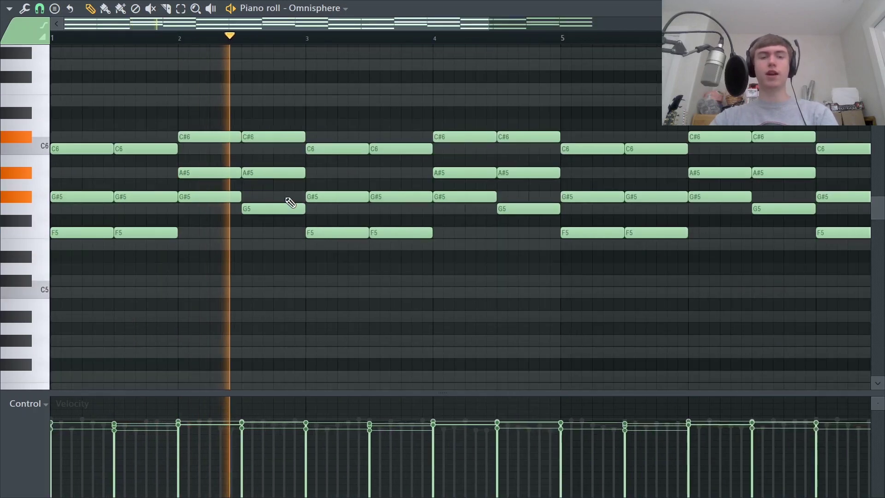
pyautogui.moveTo(466, 198); pyautogui.dragTo(468, 206)
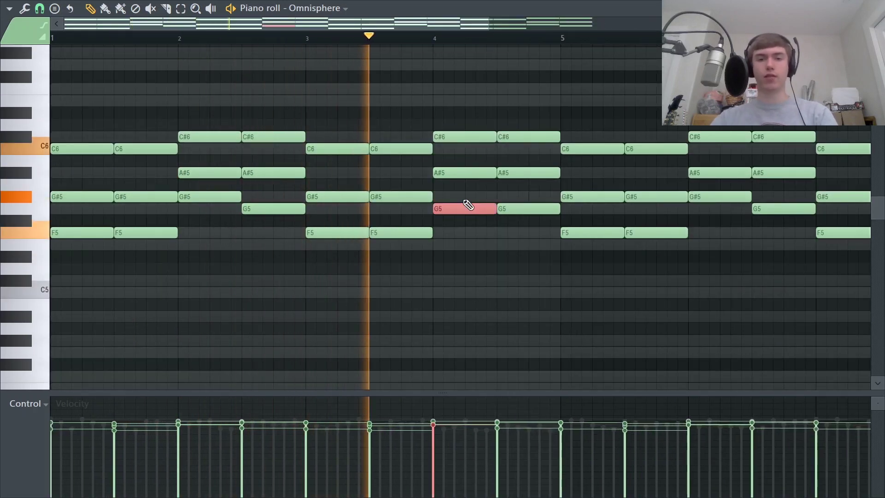
pyautogui.moveTo(527, 208); pyautogui.dragTo(529, 193)
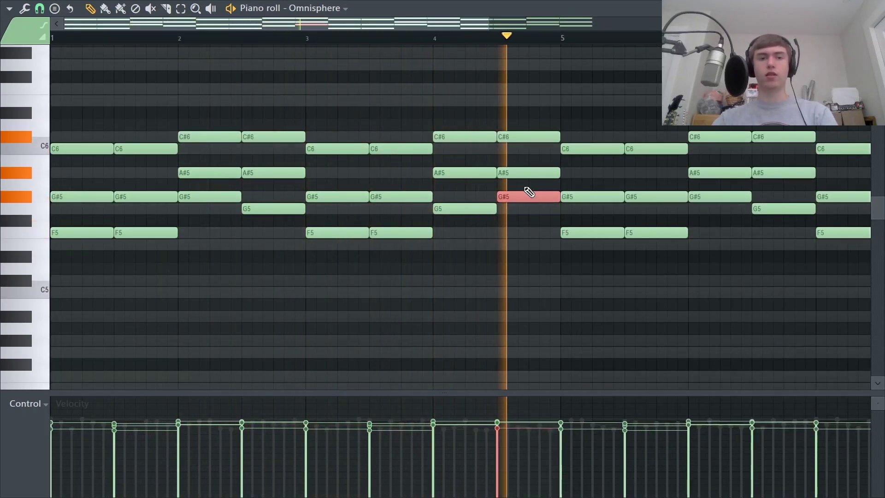
# Lower the bottom note in the first half of bar 8 to G5
pyautogui.scroll(-2, 389, 198)
pyautogui.scroll(-2, 395, 211)
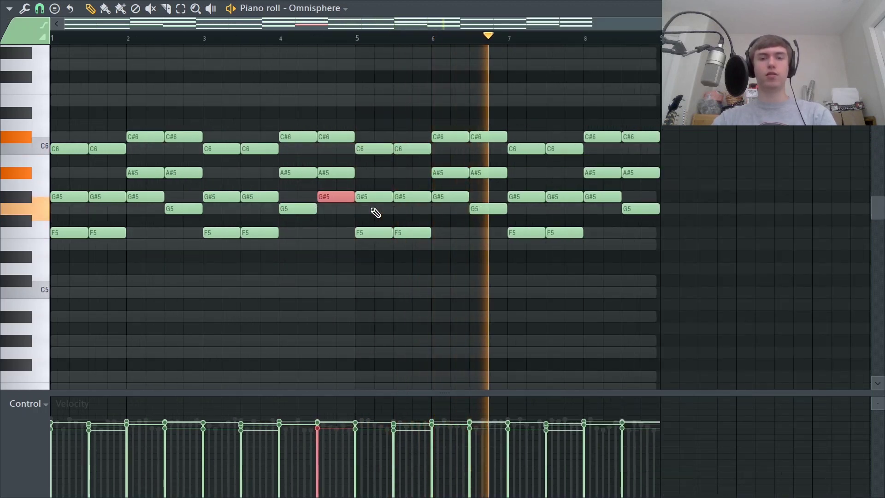
pyautogui.press('space')
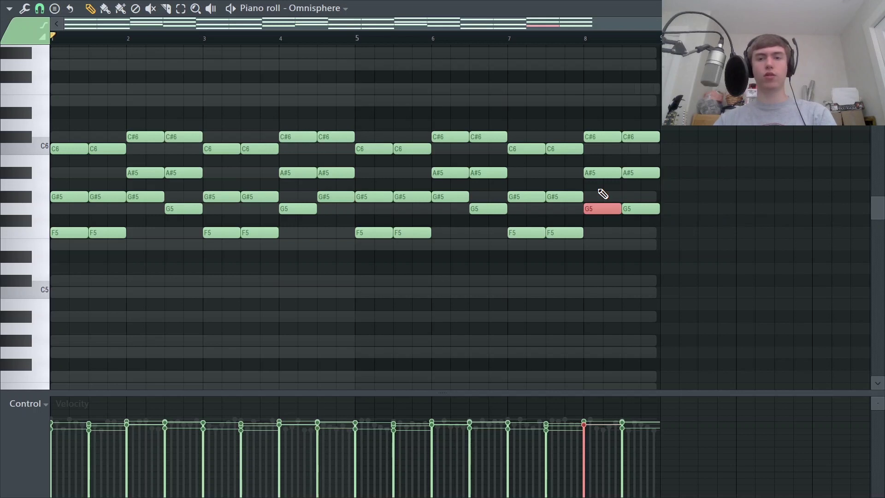
pyautogui.press('space')
# In the second half of bar 8, move the bottom G5 up to F6 and lower the C#6 to C6
pyautogui.scroll(2, 627, 207)
pyautogui.hotkey('ctrl', 'Up')
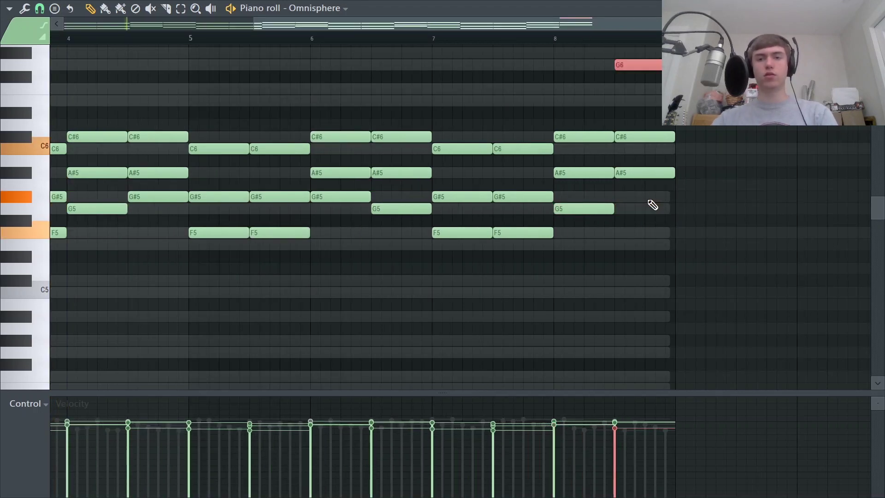
pyautogui.press('Up')
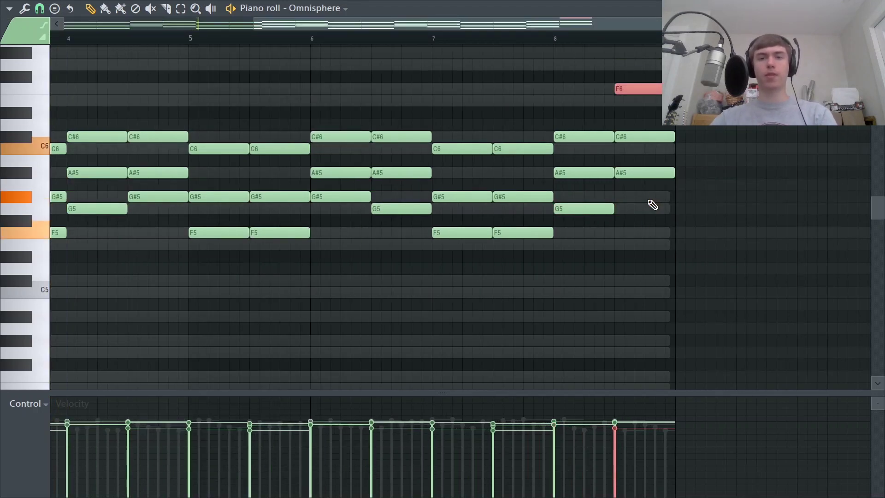
pyautogui.scroll(-2, 648, 128)
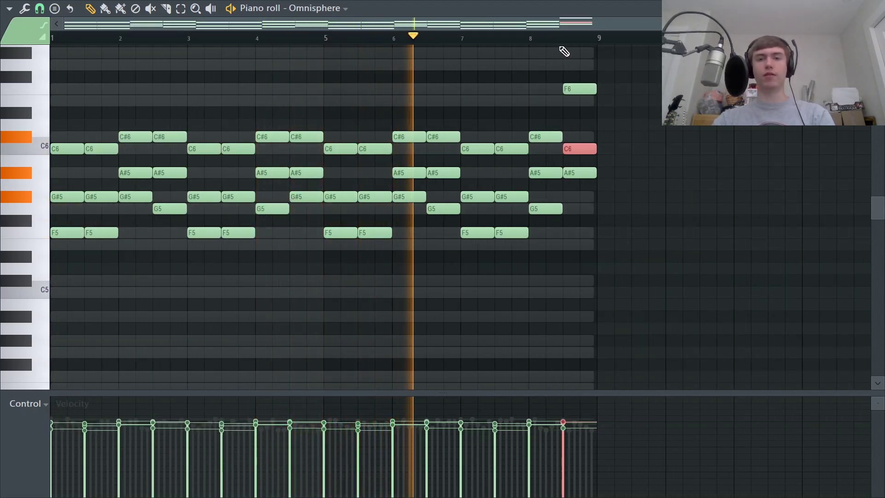
pyautogui.click(666, 135)
pyautogui.rightClick(666, 135)
# Slightly lower the velocity of all chord notes, deselect them and apply the Strumizer with a slight start offset
pyautogui.hotkey('ctrl', 'a')
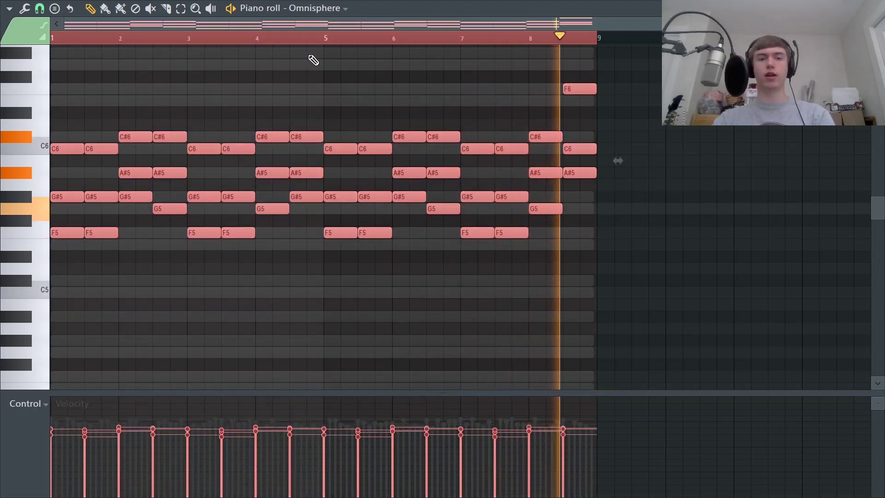
pyautogui.hotkey('ctrl', 'd')
pyautogui.hotkey('alt', 's')
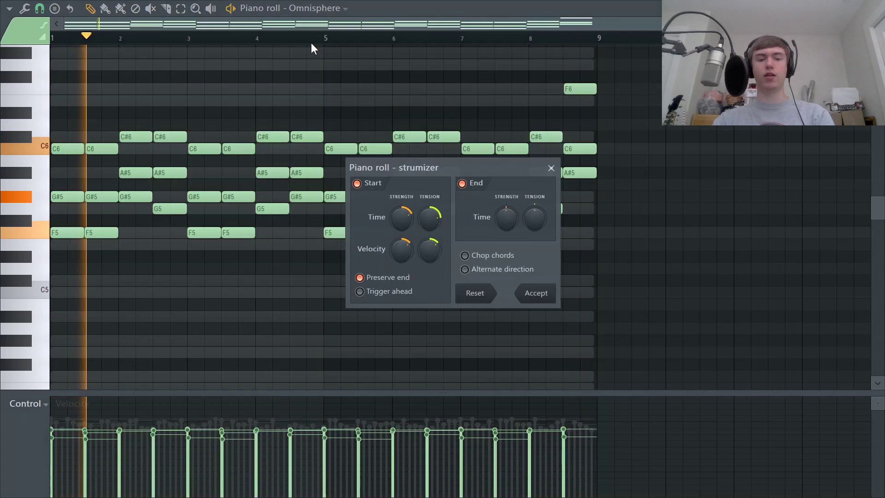
pyautogui.click(549, 296)
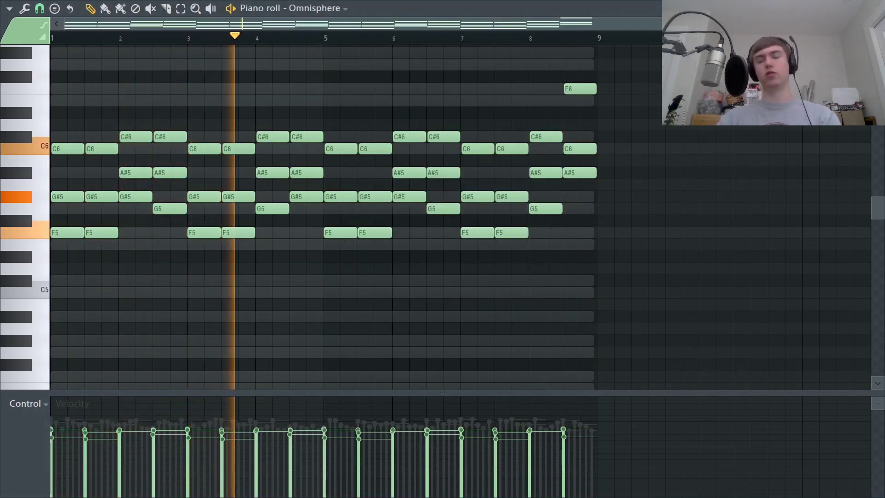
# Transpose all Omnisphere chord notes down one octave, close the piano roll and unsolo the channel
pyautogui.press('F7')
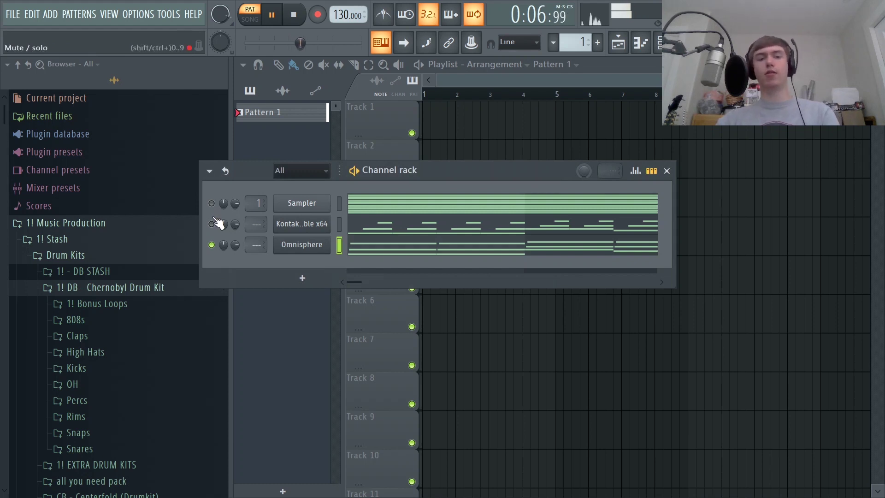
pyautogui.rightClick(329, 243)
pyautogui.click(345, 246)
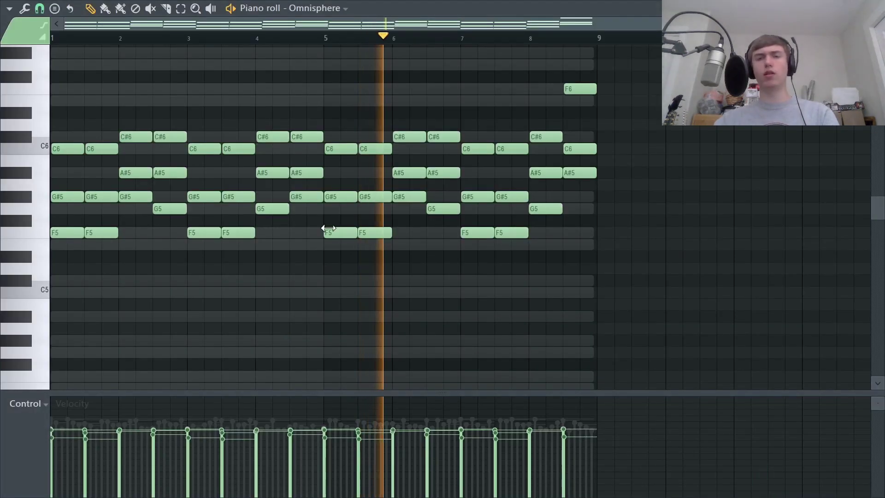
pyautogui.hotkey('ctrl', 'a')
pyautogui.hotkey('ctrl', 'Down')
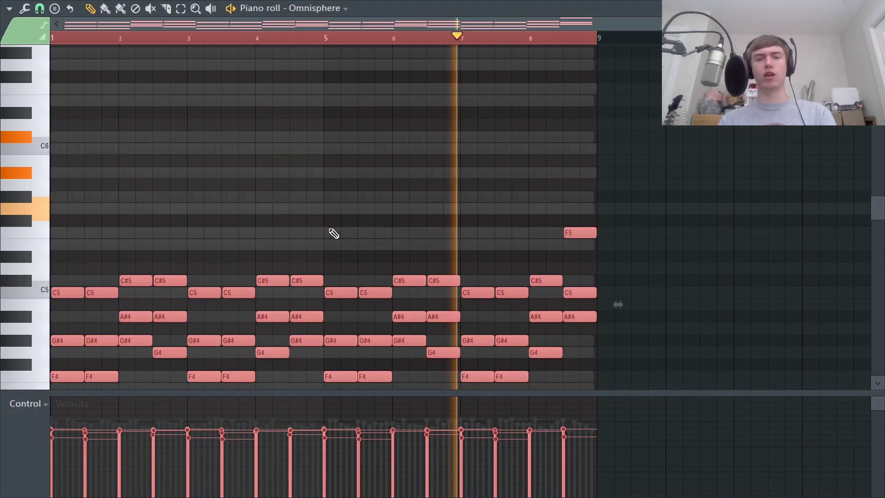
pyautogui.click(876, 8)
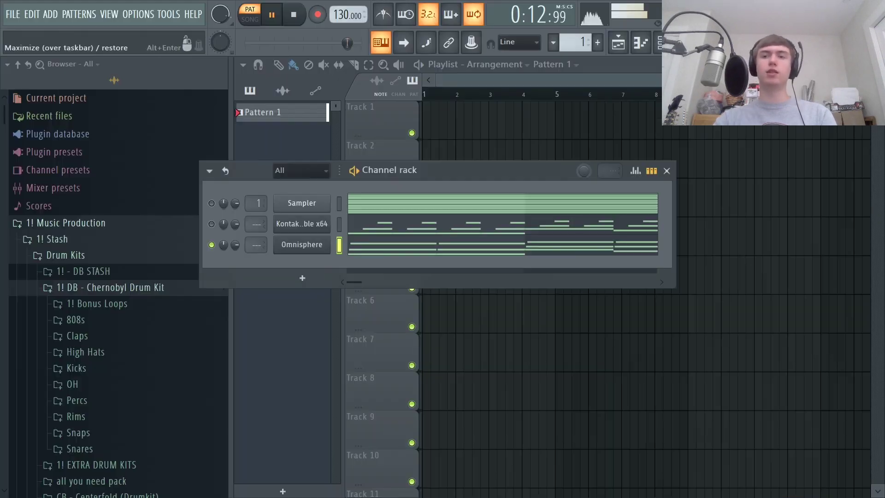
pyautogui.rightClick(213, 245)
pyautogui.click(243, 248)
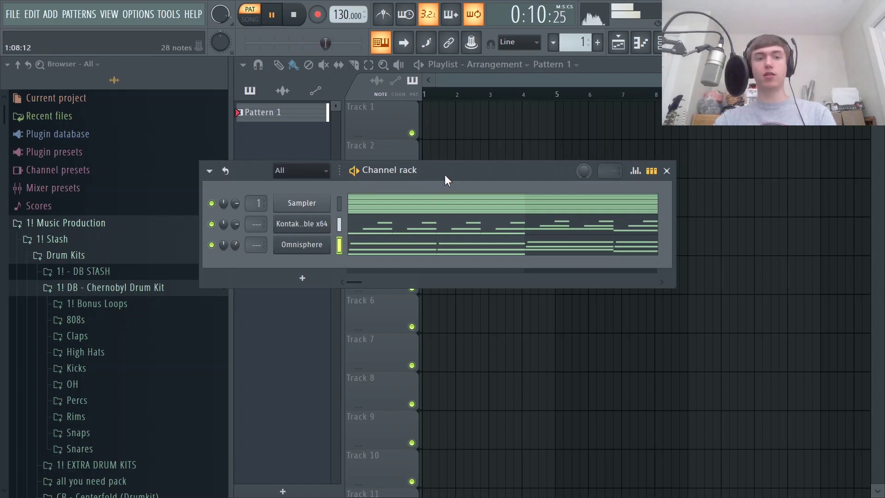
# Add a second Kontakt Portable x64 instrument channel to the project
pyautogui.moveTo(444, 175); pyautogui.dragTo(471, 171)
pyautogui.press('F8')
pyautogui.write('om')
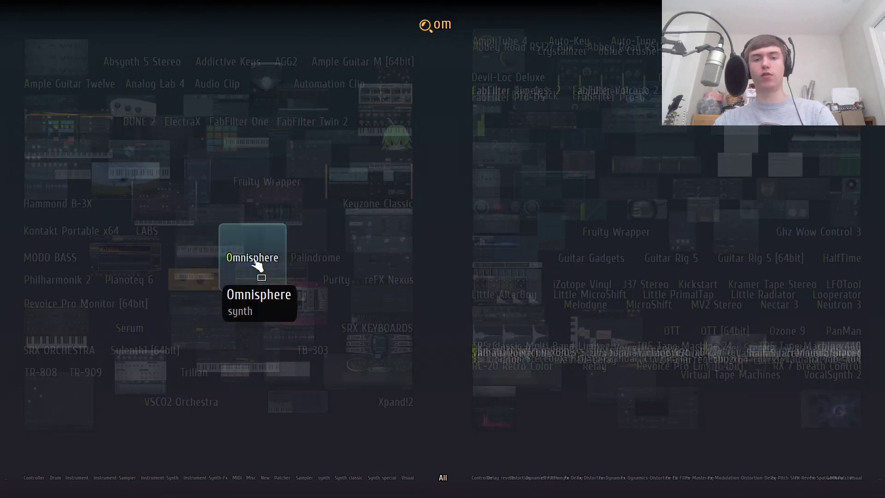
pyautogui.press('BackSpace')
pyautogui.press('BackSpace')
pyautogui.write('lo')
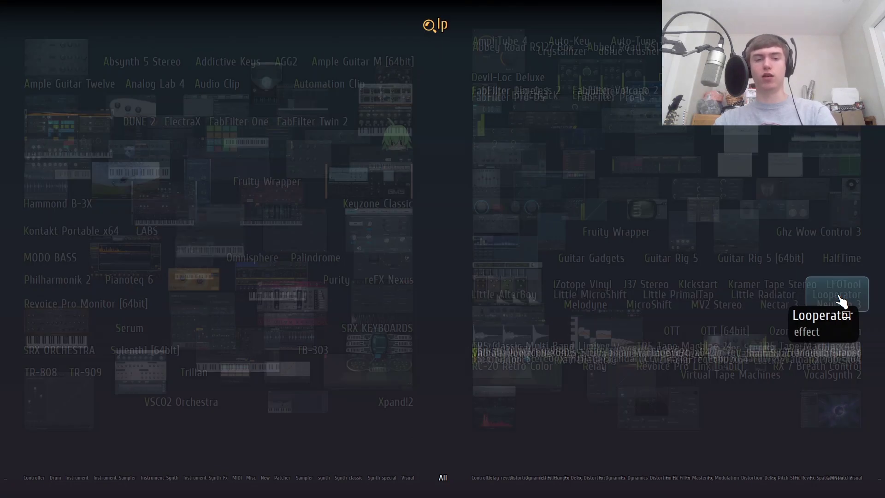
pyautogui.press('BackSpace')
pyautogui.press('BackSpace')
pyautogui.write('ko')
pyautogui.moveTo(73, 241); pyautogui.dragTo(51, 111)
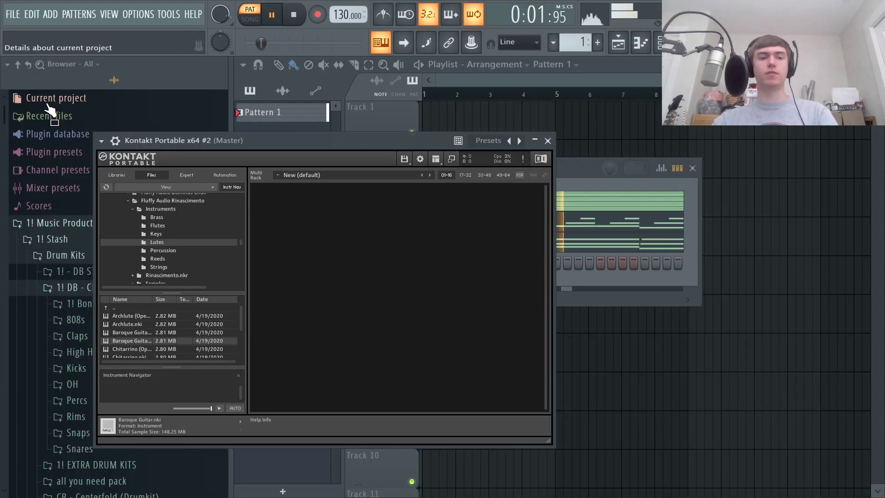
# Load Dvojacka KEY.nki from the Fujara + Dvojacka woodwinds of Ethno World 6 into Kontakt and close the plugin
pyautogui.click(125, 174)
pyautogui.scroll(-15, 159, 318)
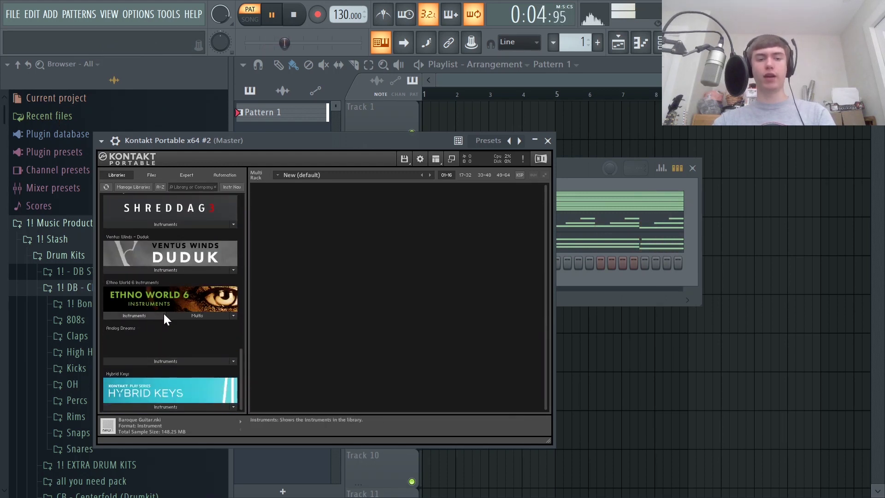
pyautogui.click(147, 315)
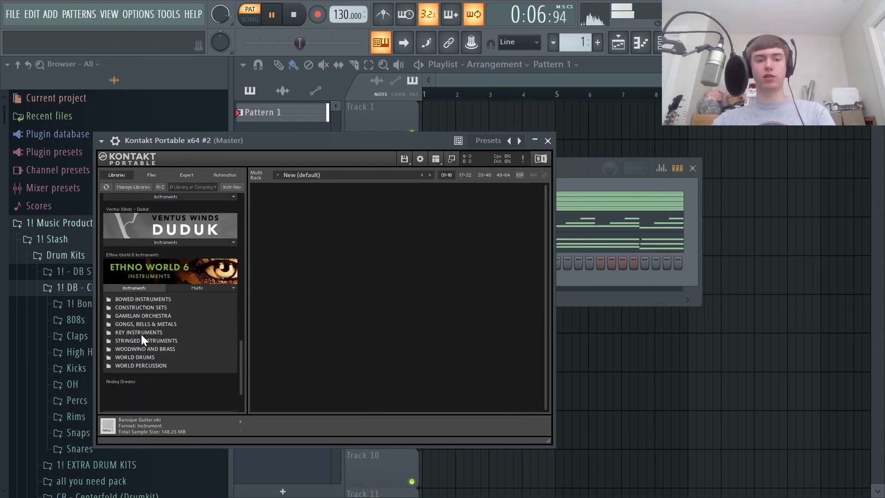
pyautogui.click(132, 348)
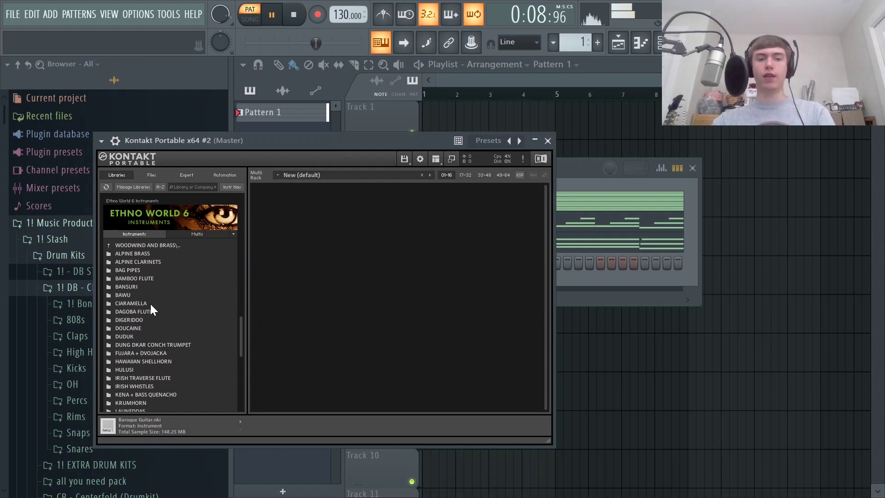
pyautogui.click(124, 352)
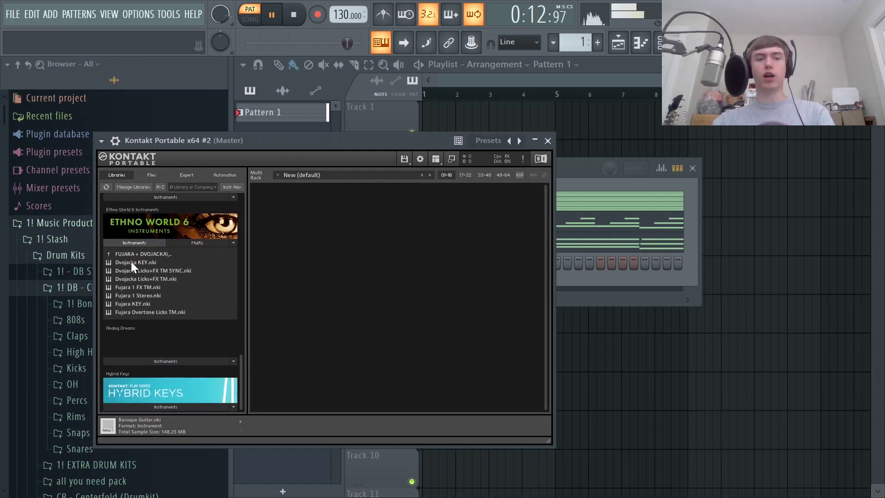
pyautogui.click(130, 261)
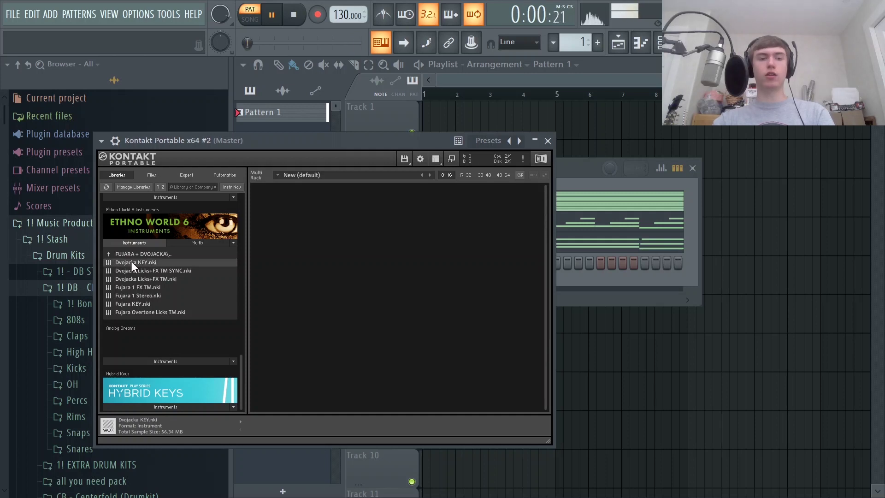
pyautogui.doubleClick(131, 261)
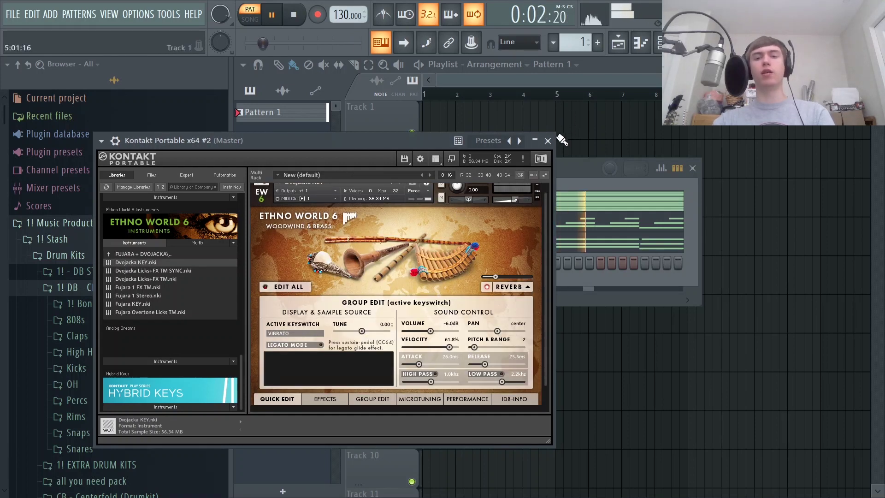
pyautogui.click(547, 141)
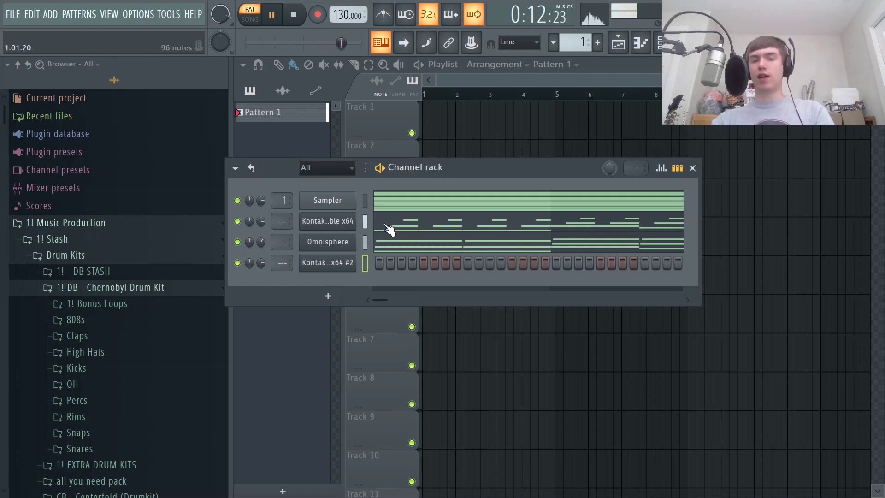
# Review the notes of the Kontakt guitar melody and the Omnisphere chords in their piano rolls
pyautogui.rightClick(345, 224)
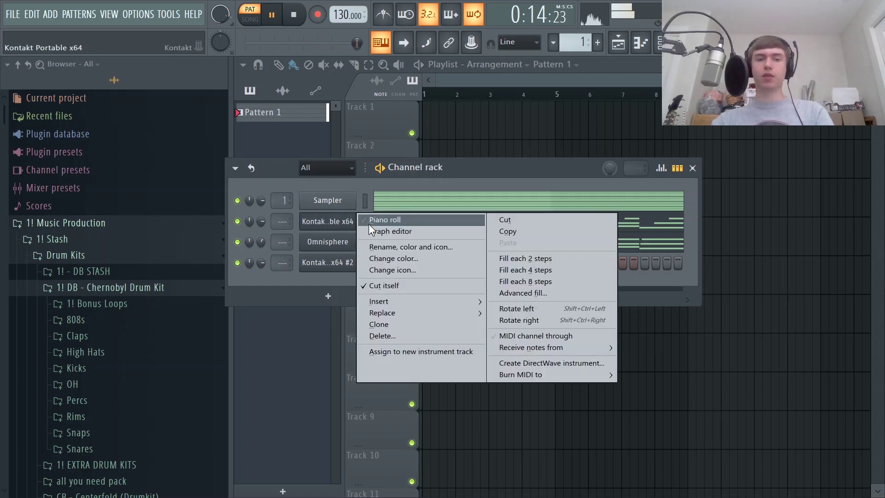
pyautogui.click(369, 224)
pyautogui.moveTo(228, 154); pyautogui.dragTo(277, 147)
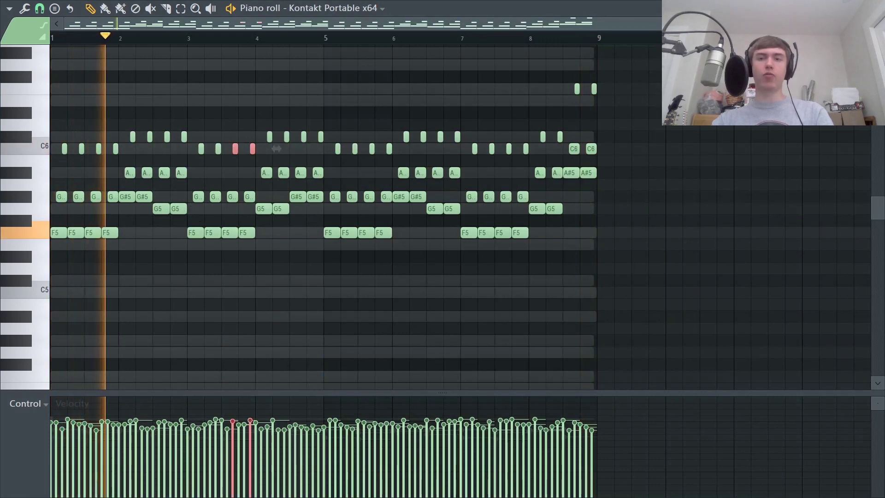
pyautogui.press('Escape')
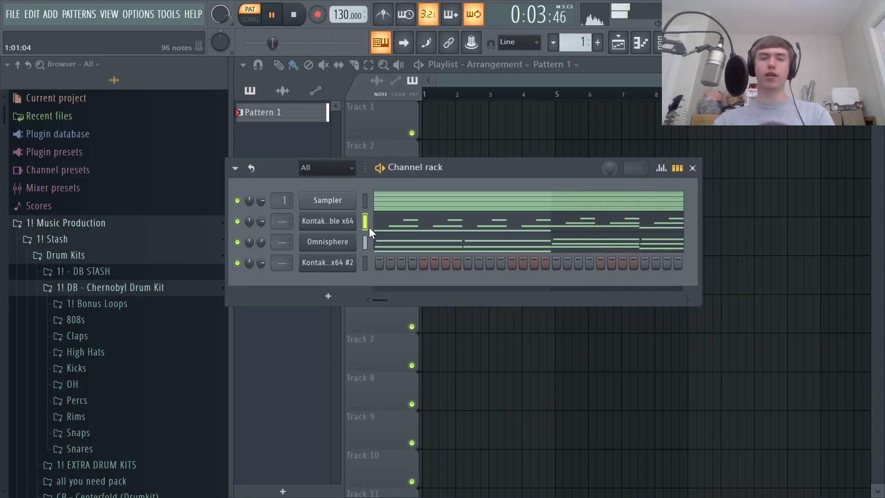
pyautogui.rightClick(351, 238)
pyautogui.click(368, 239)
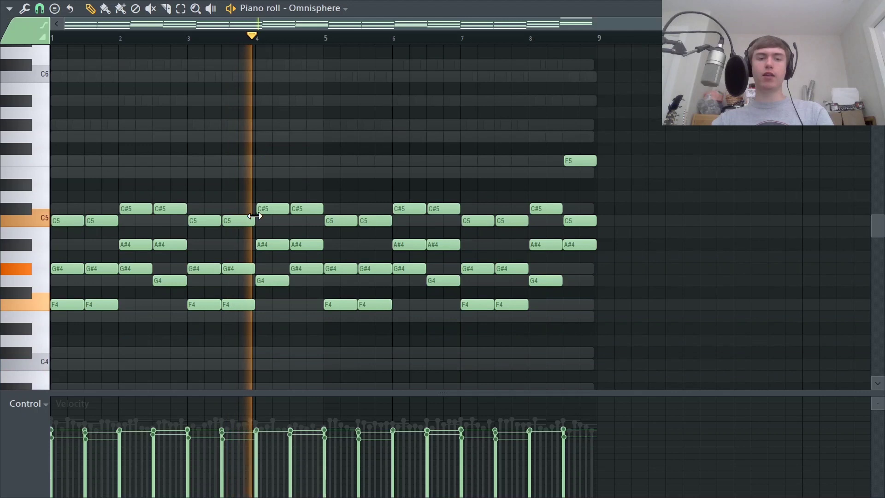
pyautogui.scroll(4, 286, 207)
pyautogui.moveTo(301, 271); pyautogui.dragTo(395, 199)
pyautogui.scroll(-1, 395, 200)
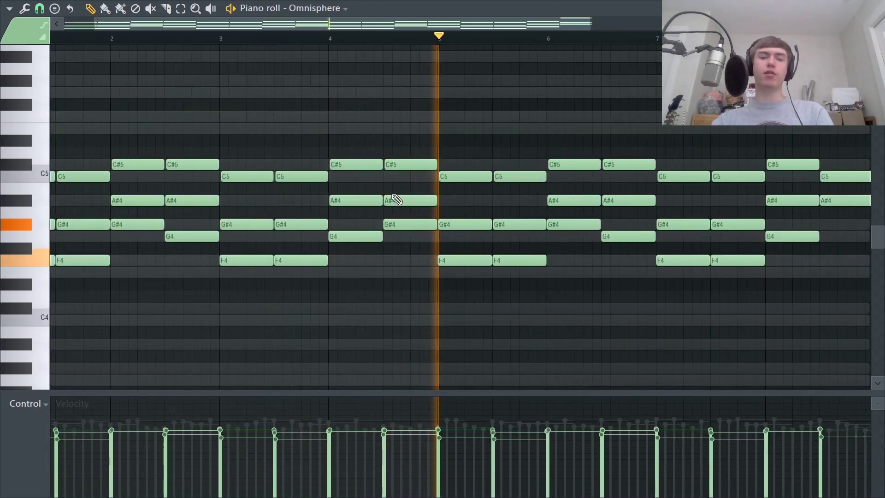
pyautogui.scroll(-1, 393, 196)
pyautogui.moveTo(462, 186); pyautogui.dragTo(410, 199)
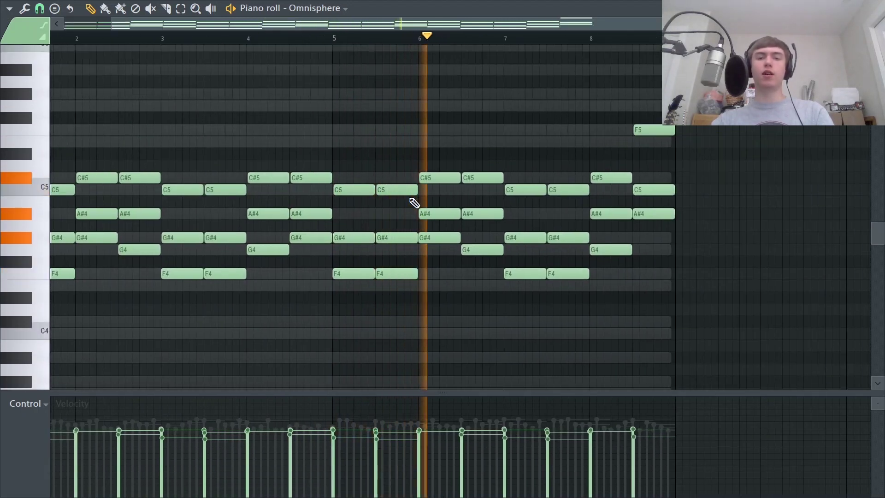
pyautogui.click(877, 8)
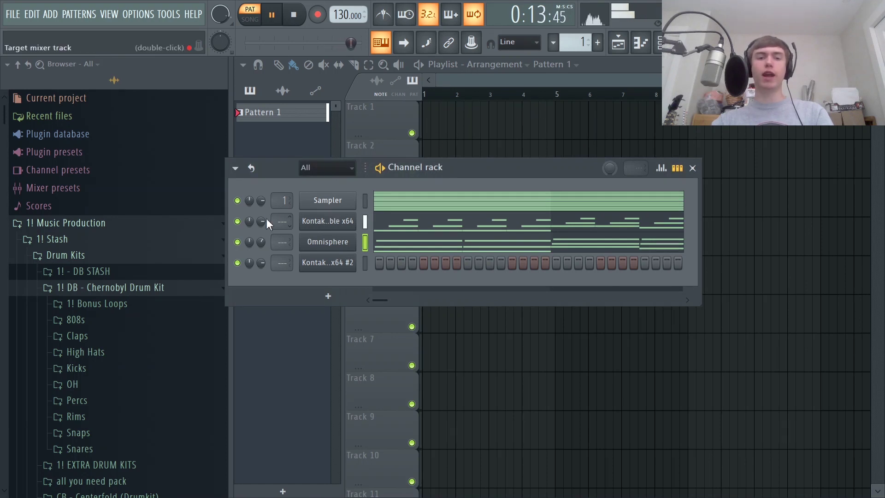
pyautogui.rightClick(338, 243)
pyautogui.click(370, 235)
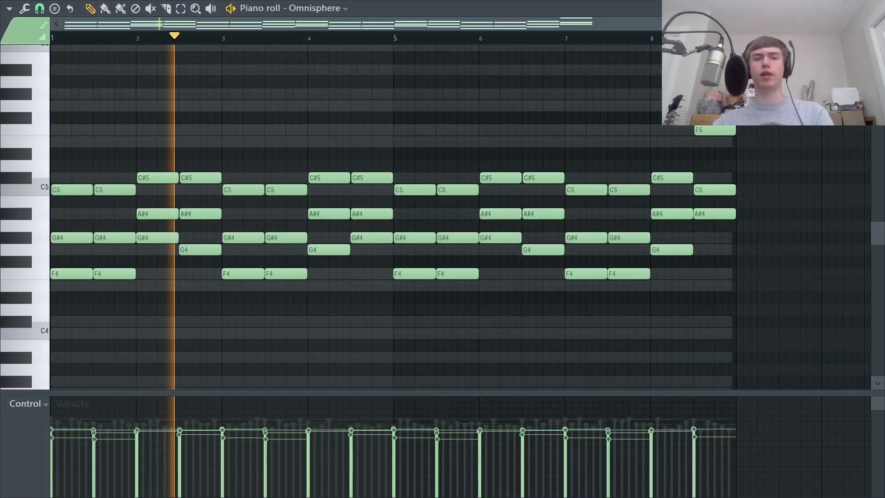
pyautogui.press('F7')
pyautogui.rightClick(323, 266)
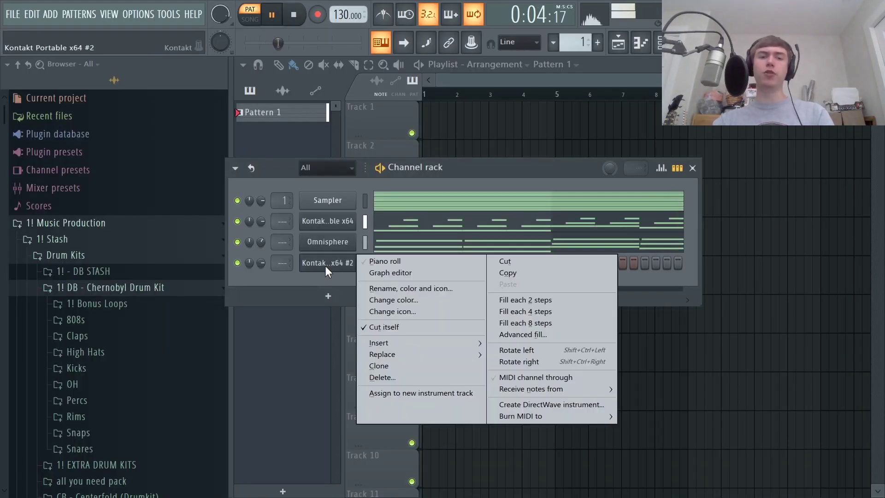
pyautogui.click(373, 264)
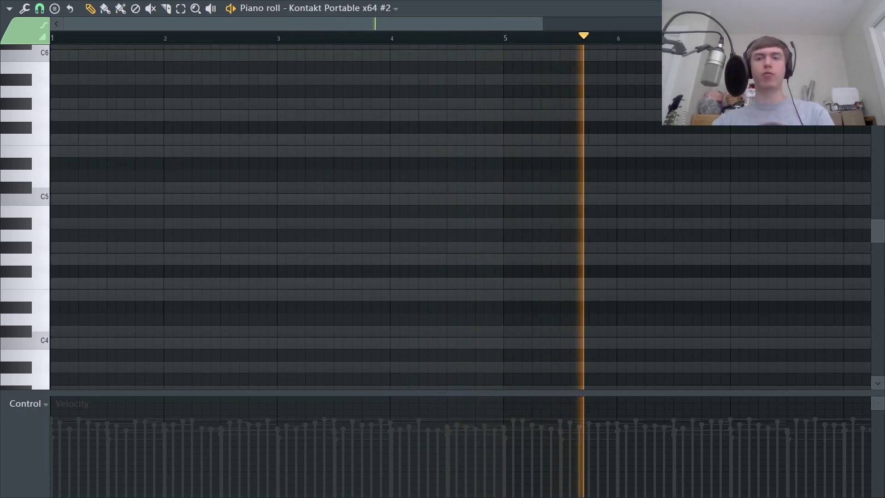
pyautogui.click(876, 8)
pyautogui.rightClick(326, 265)
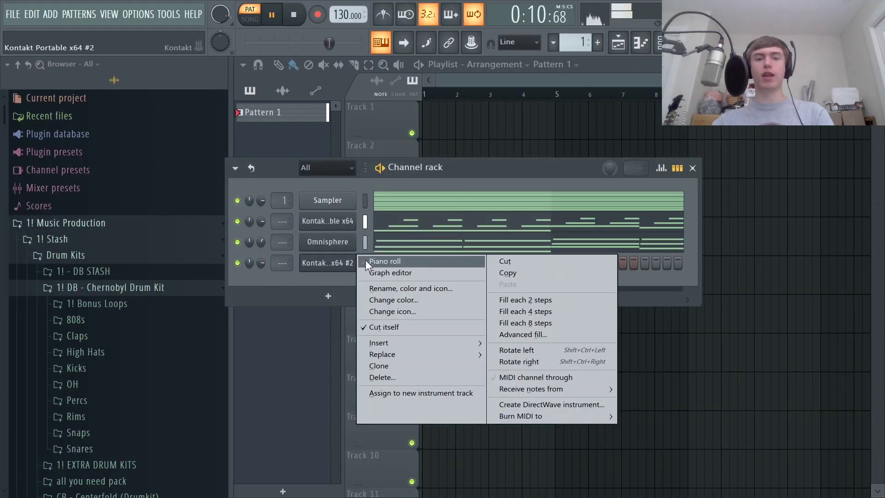
pyautogui.click(457, 170)
# Place a short F5 note at the start of bar 1 in the second Kontakt channel's piano roll
pyautogui.rightClick(318, 265)
pyautogui.click(351, 263)
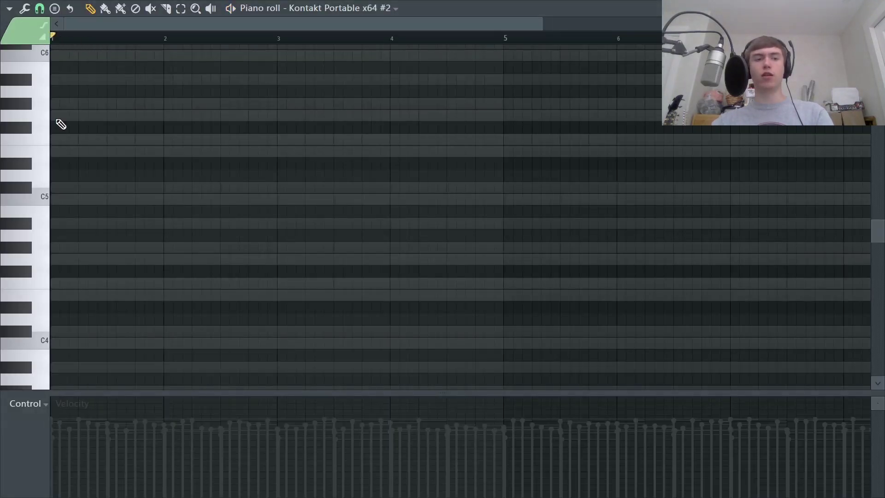
pyautogui.click(55, 139)
pyautogui.press('space')
pyautogui.scroll(3, 99, 168)
pyautogui.moveTo(98, 173); pyautogui.dragTo(317, 196)
pyautogui.scroll(2, 65, 173)
pyautogui.moveTo(65, 174); pyautogui.dragTo(105, 166)
pyautogui.press('space')
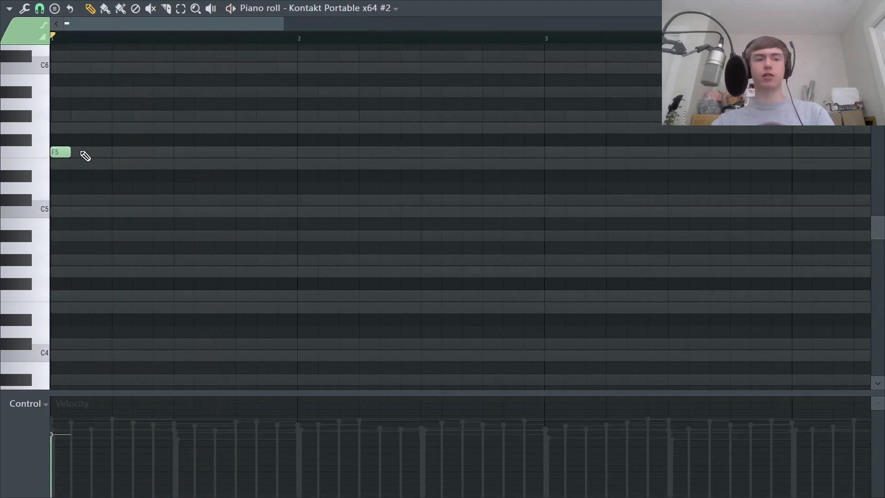
pyautogui.press('space')
# Add short consecutive C#5, C5 and A#4 notes starting on the second beat of bar 1 and play them back
pyautogui.press('space')
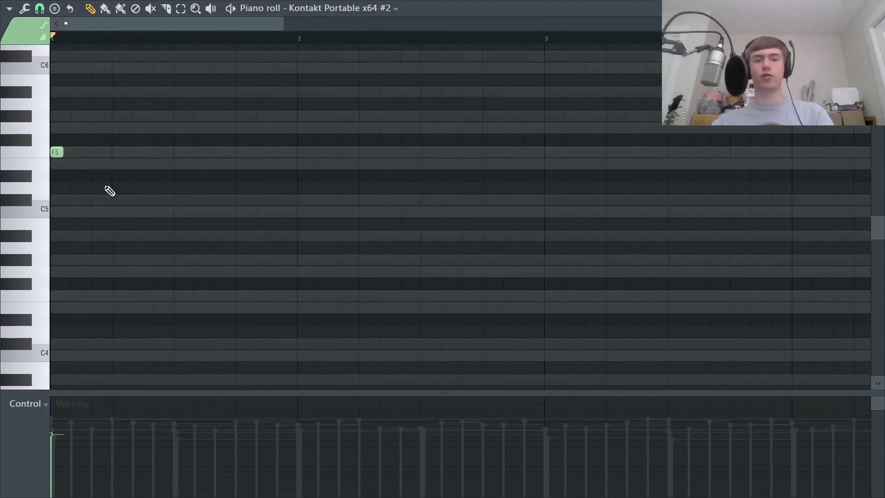
pyautogui.scroll(-2, 113, 203)
pyautogui.click(95, 200)
pyautogui.click(107, 212)
pyautogui.click(121, 236)
pyautogui.press('space')
# Add a short C5 note right after the A#4 and play the opening phrase back
pyautogui.press('space')
pyautogui.press('space')
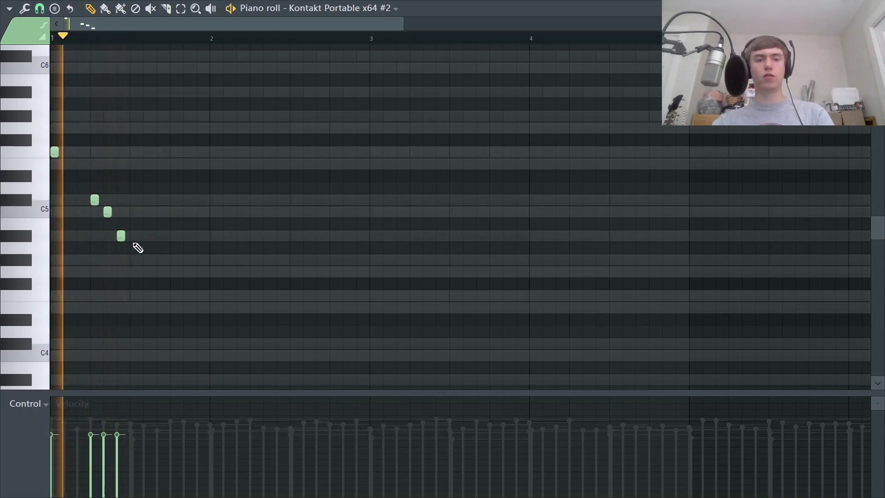
pyautogui.click(134, 212)
pyautogui.press('space')
pyautogui.scroll(2, 141, 227)
pyautogui.moveTo(213, 208); pyautogui.dragTo(290, 183)
pyautogui.press('space')
pyautogui.hotkey('ctrl', 'a')
pyautogui.press('space')
pyautogui.press('space')
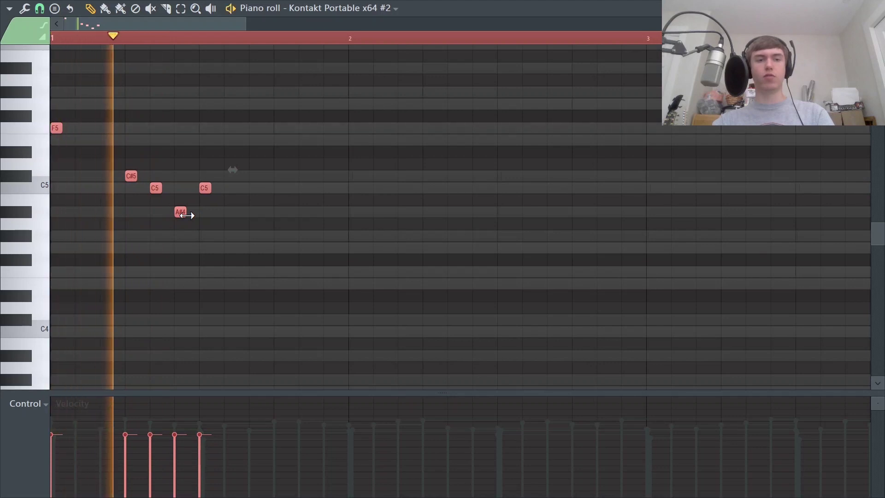
pyautogui.keyDown('ctrl'); pyautogui.click(264, 44); pyautogui.keyUp('ctrl')
# Add short C5 and C#5 notes at the end of bar 1 and a G#5 at the start of bar 2
pyautogui.press('space')
pyautogui.press('space')
pyautogui.click(304, 187)
pyautogui.click(330, 176)
pyautogui.press('space')
pyautogui.click(356, 105)
pyautogui.scroll(1, 359, 115)
pyautogui.moveTo(352, 103); pyautogui.dragTo(345, 85)
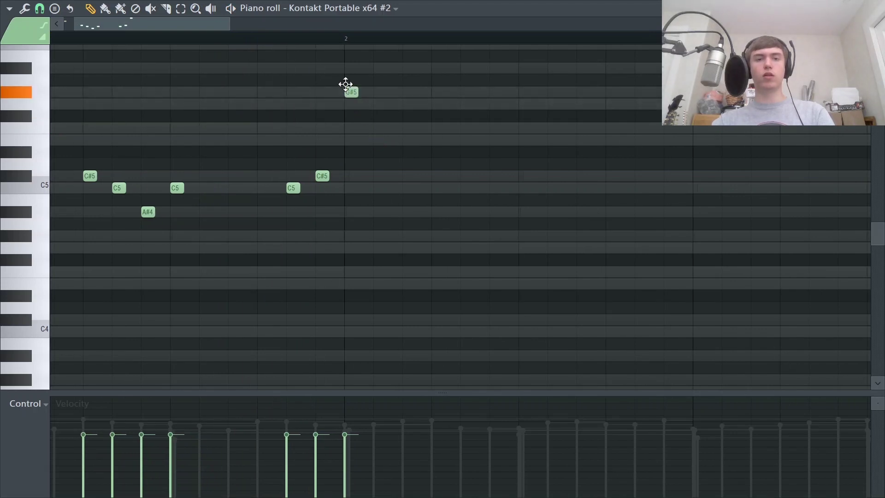
# Fill the first half of bar 2 with short notes alternating between A#5 and G#5, ending on A#5, and play it back
pyautogui.scroll(-1, 425, 101)
pyautogui.scroll(1, 360, 86)
pyautogui.click(325, 101)
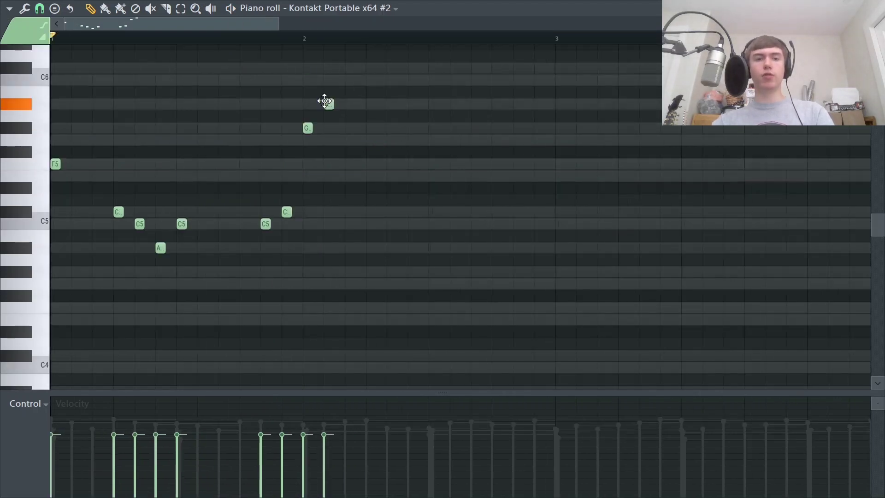
pyautogui.scroll(2, 327, 115)
pyautogui.click(358, 128)
pyautogui.click(400, 104)
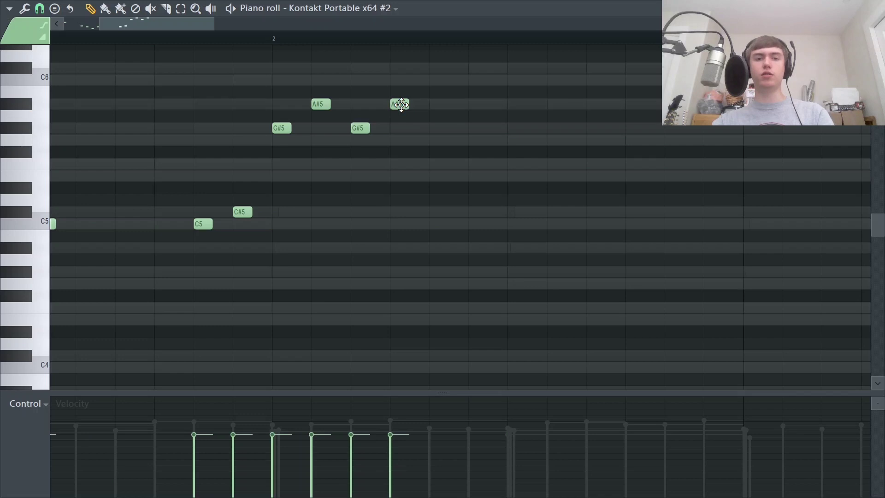
pyautogui.click(441, 129)
pyautogui.click(480, 104)
pyautogui.press('space')
pyautogui.scroll(-1, 472, 115)
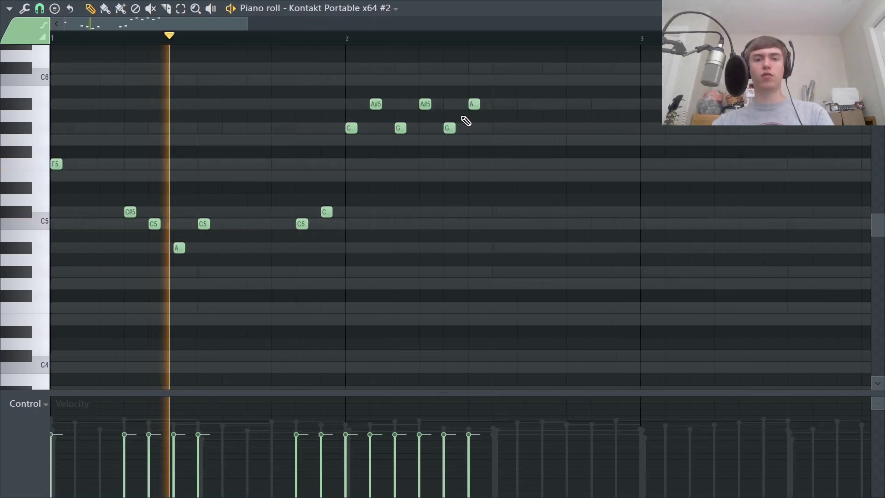
pyautogui.press('space')
# Fill the second half of bar 2 with short notes alternating between G5 and A#5, end it on F5 and play it back
pyautogui.click(499, 140)
pyautogui.click(523, 105)
pyautogui.click(548, 140)
pyautogui.click(572, 105)
pyautogui.click(599, 140)
pyautogui.click(620, 175)
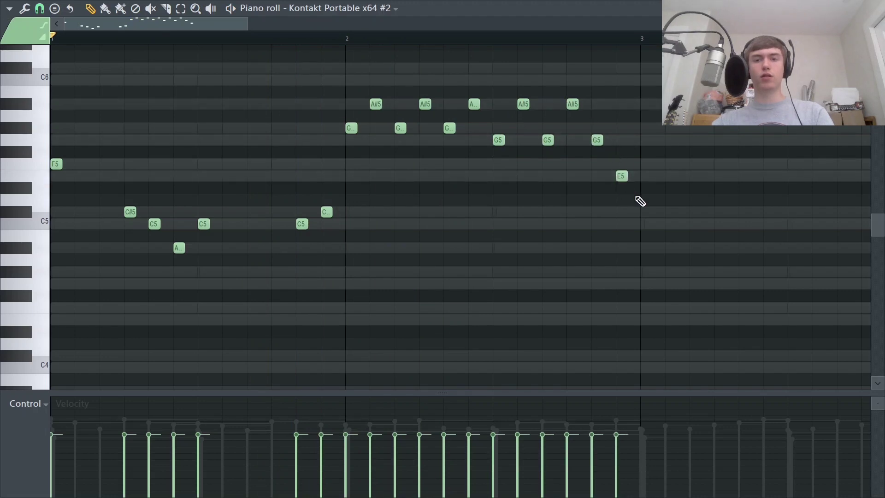
pyautogui.moveTo(623, 177); pyautogui.dragTo(618, 163)
pyautogui.press('space')
pyautogui.scroll(-2, 411, 201)
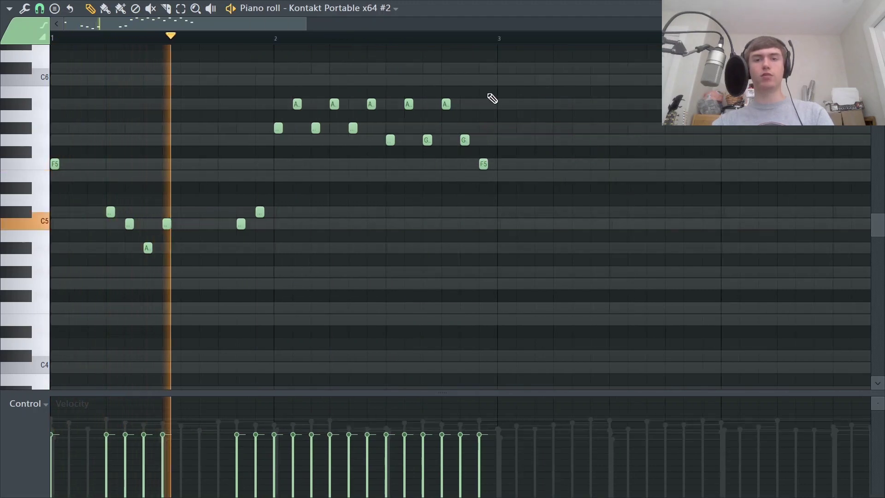
pyautogui.scroll(2, 491, 117)
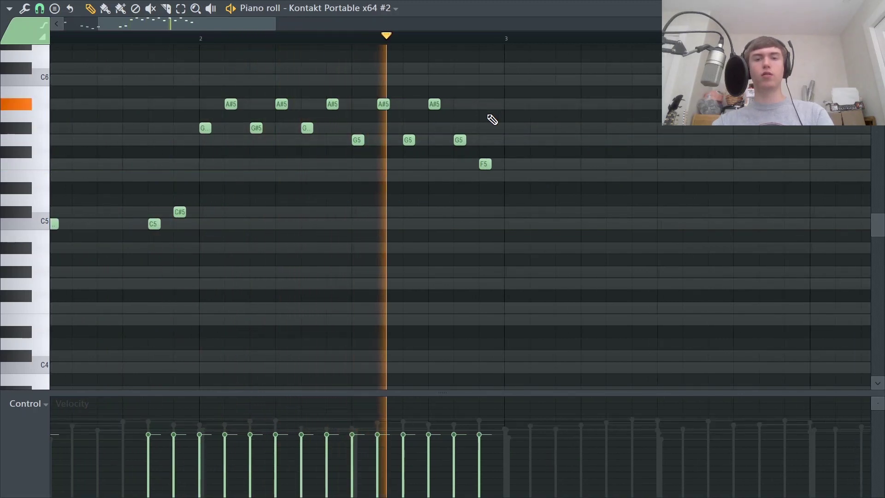
pyautogui.press('space')
# Examine the Baroque Guitar melody's notes to compare them with the two-bar flute phrase
pyautogui.scroll(-2, 492, 119)
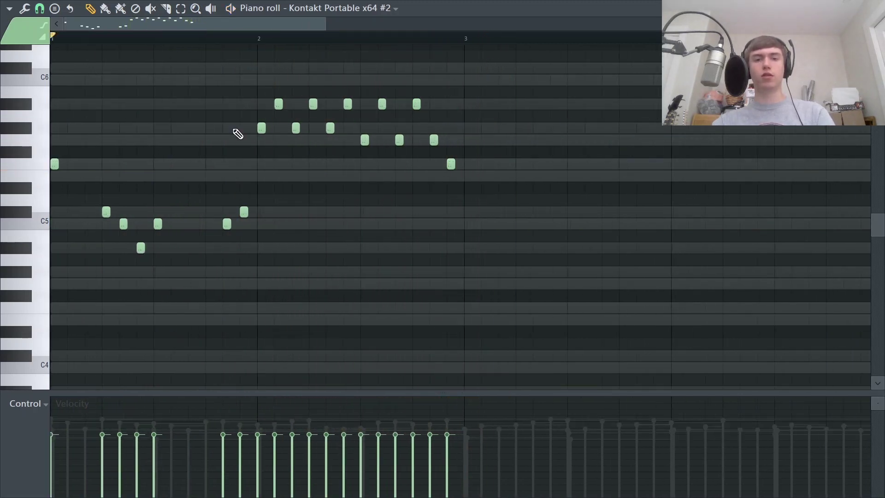
pyautogui.scroll(2, 238, 133)
pyautogui.scroll(1, 275, 162)
pyautogui.scroll(2, 272, 165)
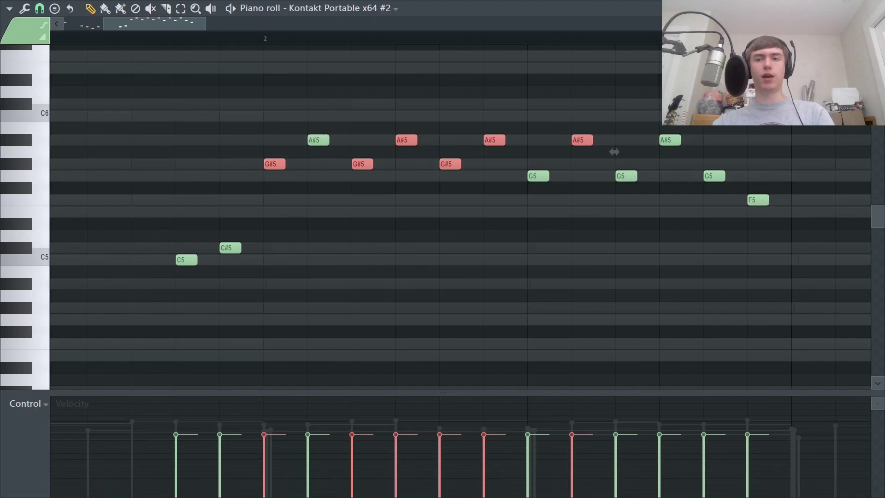
pyautogui.press('F7')
pyautogui.rightClick(361, 221)
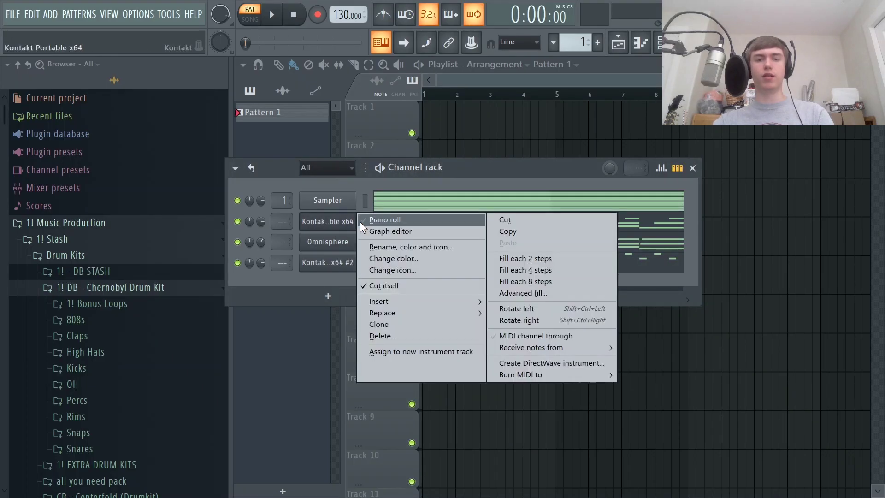
pyautogui.click(384, 220)
pyautogui.scroll(-2, 400, 194)
pyautogui.scroll(1, 521, 217)
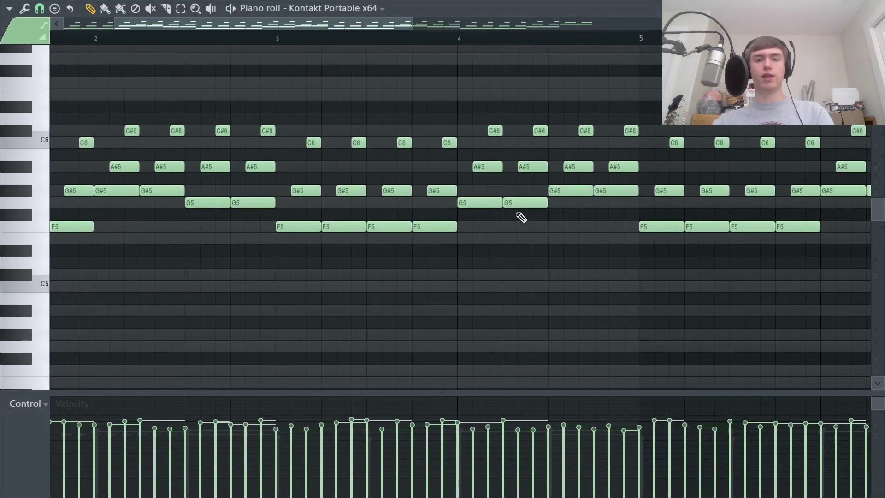
pyautogui.press('F7')
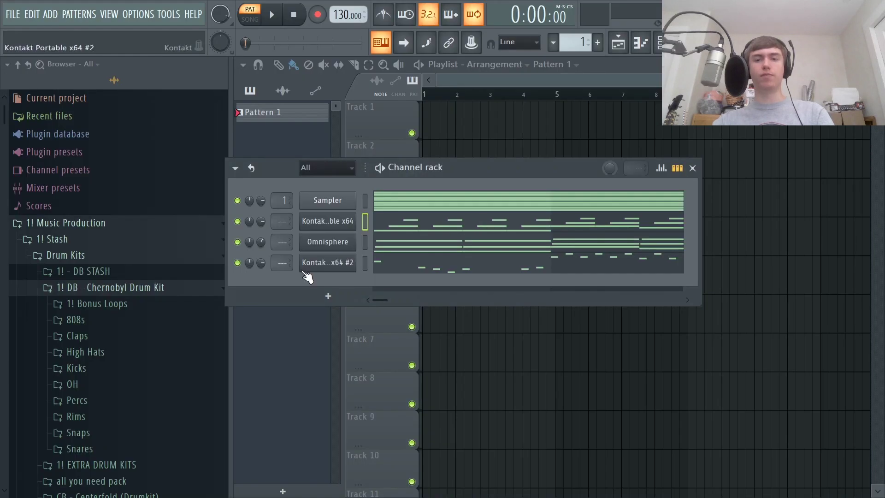
# Duplicate the two-bar flute phrase into bars 3 and 4 and align the copy's first F5 with the start of bar 3
pyautogui.rightClick(353, 260)
pyautogui.click(369, 262)
pyautogui.scroll(-2, 401, 286)
pyautogui.scroll(-3, 399, 288)
pyautogui.moveTo(391, 304); pyautogui.dragTo(11, 14)
pyautogui.hotkey('ctrl', 'b')
pyautogui.hotkey('shift', 'Right')
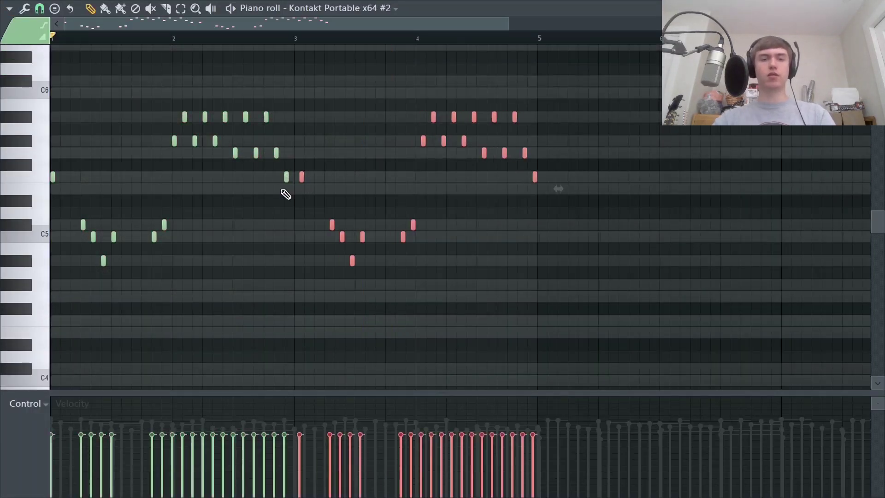
pyautogui.scroll(2, 286, 195)
pyautogui.hotkey('shift', 'Left')
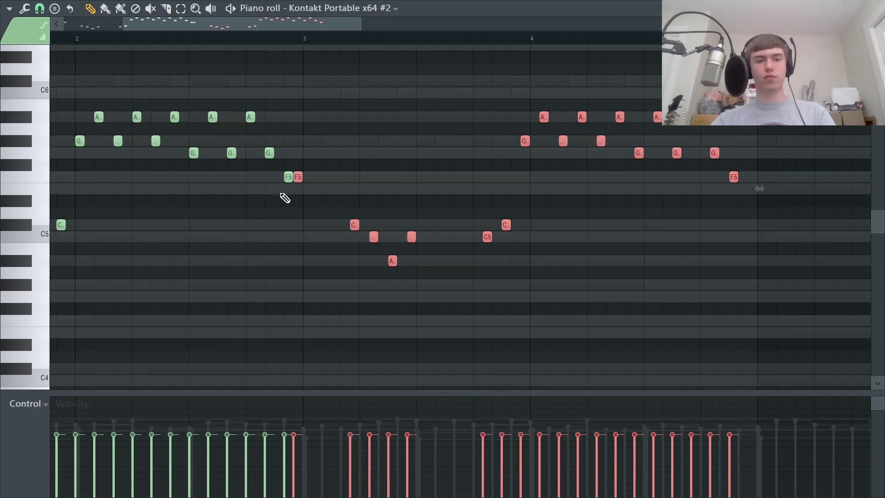
pyautogui.scroll(3, 285, 199)
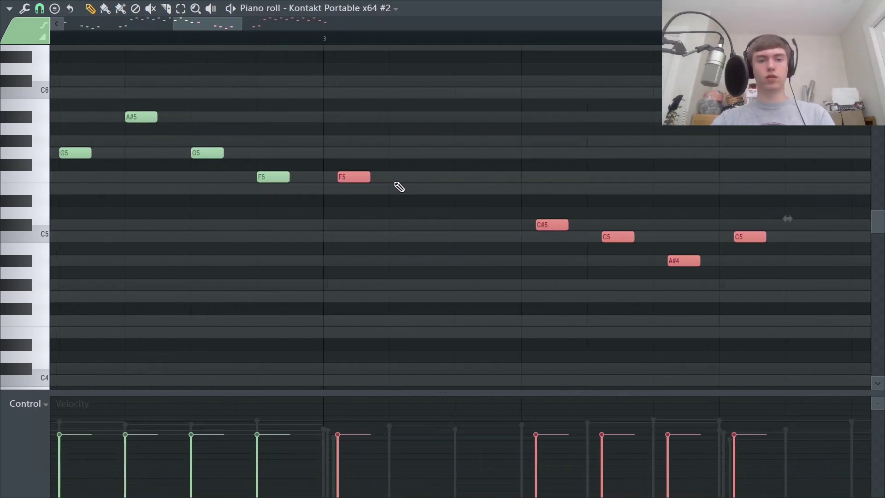
pyautogui.keyDown('ctrl'); pyautogui.click(372, 145); pyautogui.keyUp('ctrl')
# Swap the lower alternating notes in bar 4, lowering the first three to G5 and raising the last three to G#5
pyautogui.scroll(-4, 398, 154)
pyautogui.keyDown('ctrl'); pyautogui.moveTo(566, 144); pyautogui.dragTo(498, 145); pyautogui.keyUp('ctrl')
pyautogui.hotkey('shift', 'Down')
pyautogui.moveTo(570, 147); pyautogui.dragTo(651, 159)
pyautogui.hotkey('shift', 'Up')
pyautogui.hotkey('ctrl', 'd')
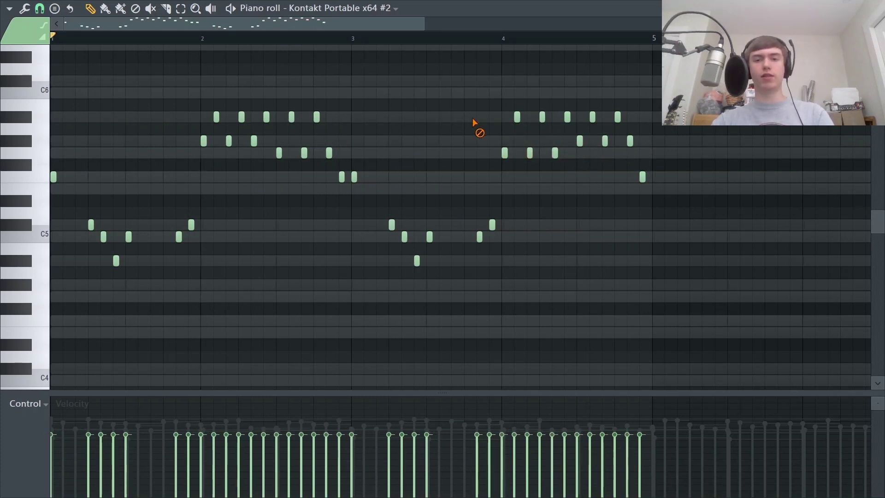
# Duplicate the whole four-bar flute melody into bars 5 to 8 and deselect the copied notes
pyautogui.scroll(-3, 479, 131)
pyautogui.hotkey('ctrl', 'a')
pyautogui.hotkey('ctrl', 'b')
pyautogui.scroll(5, 370, 226)
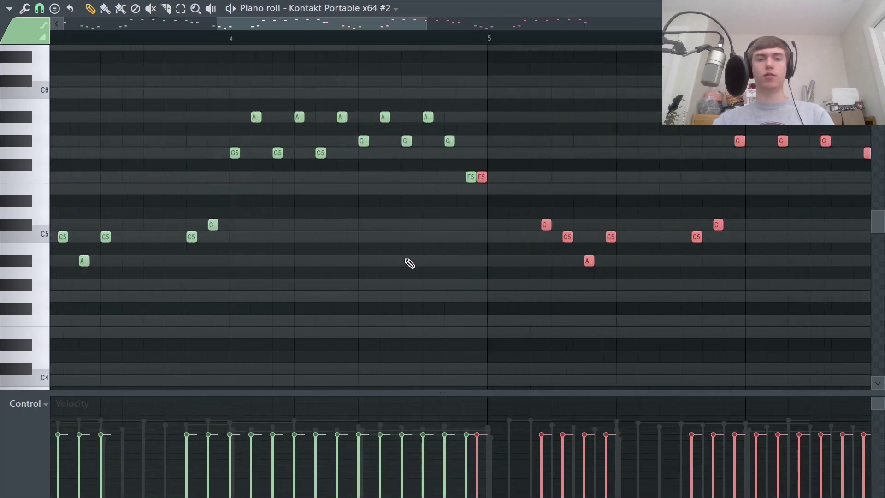
pyautogui.hotkey('ctrl', 'd')
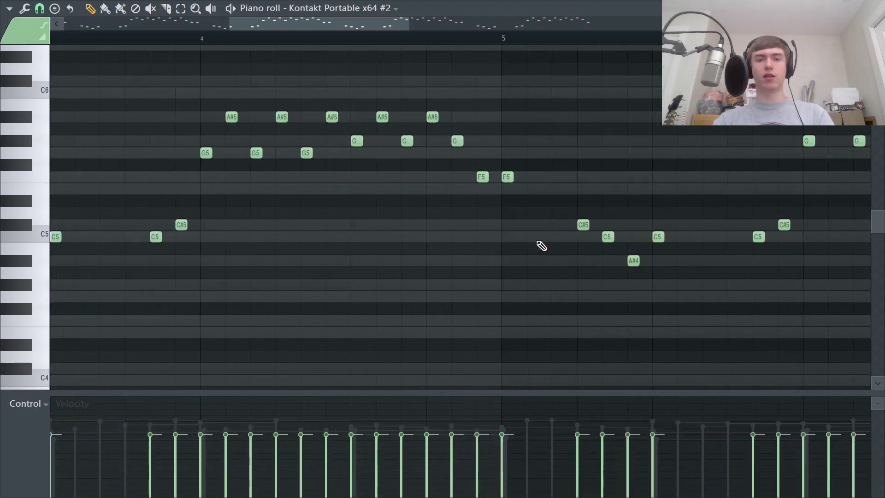
# Raise the three G#5 notes in the second half of bar 8 to C6
pyautogui.scroll(3, 539, 244)
pyautogui.scroll(-6, 525, 226)
pyautogui.scroll(3, 563, 178)
pyautogui.moveTo(541, 172); pyautogui.dragTo(599, 201)
pyautogui.moveTo(598, 187); pyautogui.dragTo(516, 171)
pyautogui.scroll(3, 530, 168)
pyautogui.hotkey('shift', 'Up')
pyautogui.hotkey('shift', 'Up')
pyautogui.hotkey('shift', 'Up')
pyautogui.hotkey('shift', 'Up')
pyautogui.hotkey('shift', 'Up')
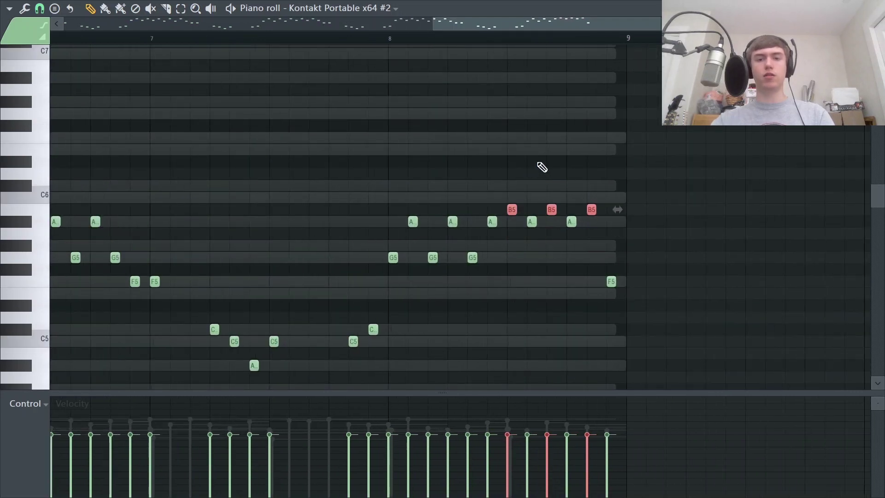
pyautogui.hotkey('shift', 'Down')
pyautogui.click(470, 161)
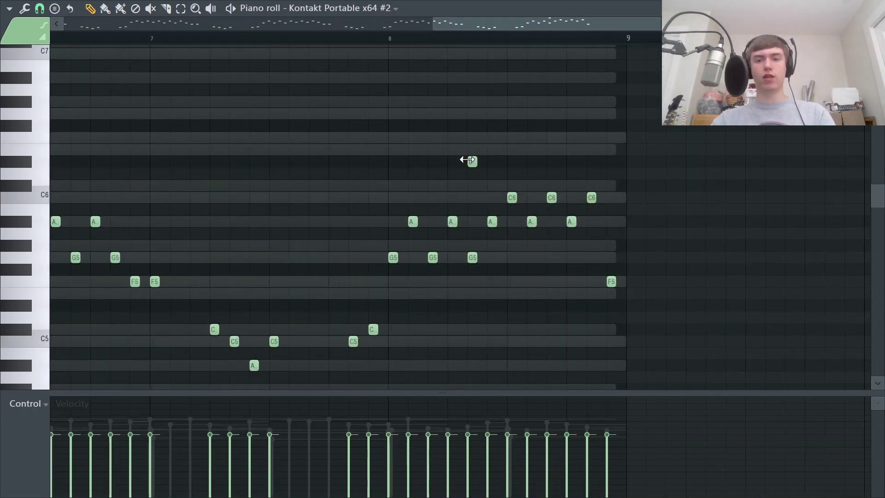
pyautogui.rightClick(469, 162)
# Play the flute melody back from bar 6 and randomize the velocities of its notes
pyautogui.scroll(-4, 434, 165)
pyautogui.click(399, 38)
pyautogui.press('space')
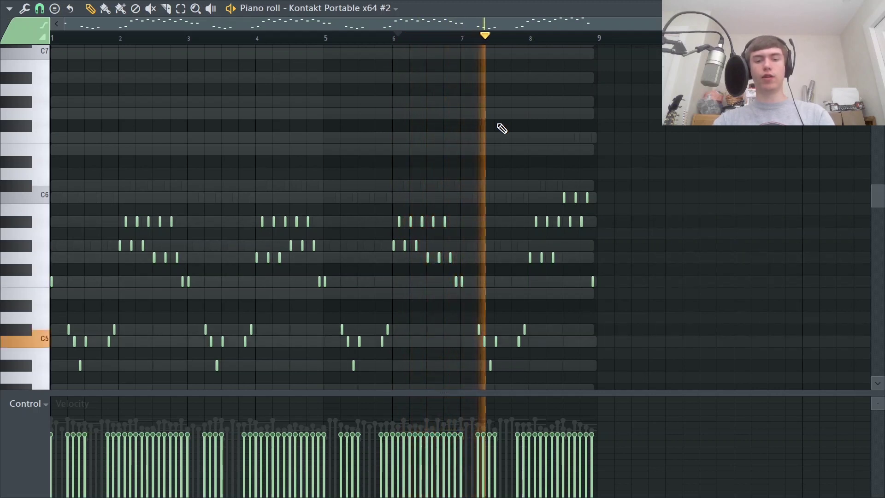
pyautogui.hotkey('alt', 'r')
pyautogui.click(535, 368)
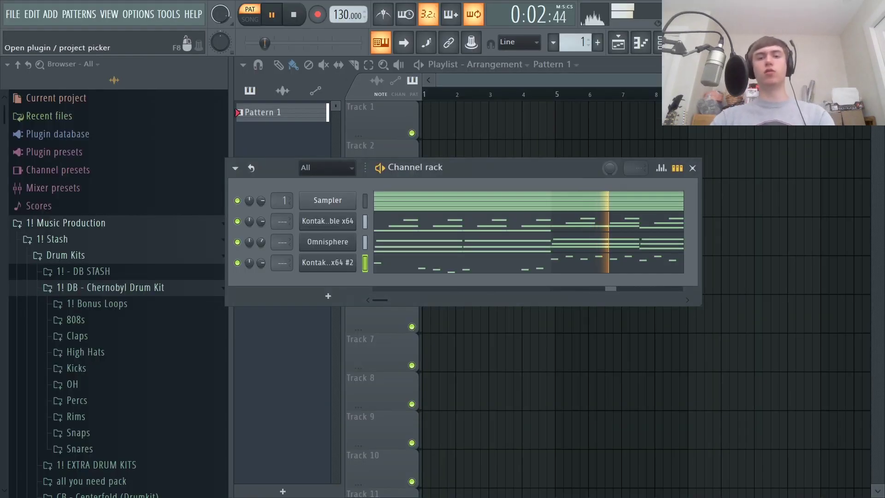
pyautogui.press('space')
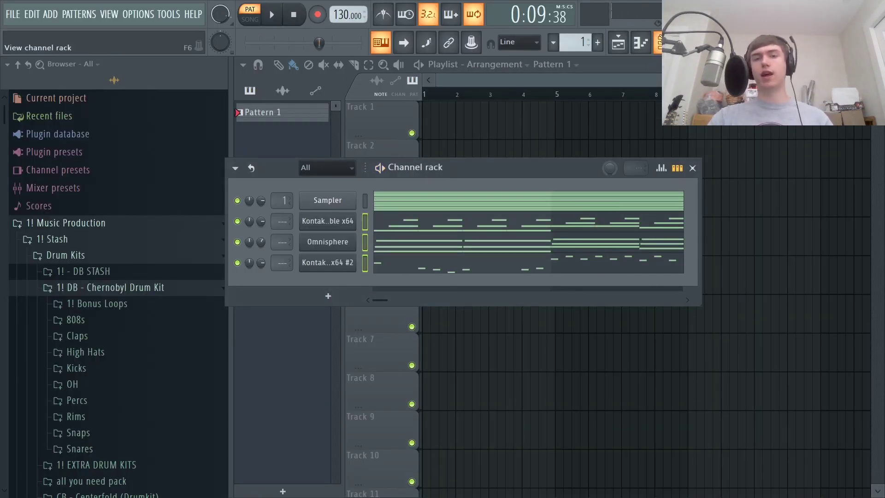
# Route the two Kontakt channels and Omnisphere to separate mixer tracks starting from Insert 1
pyautogui.click(686, 43)
pyautogui.scroll(5, 106, 159)
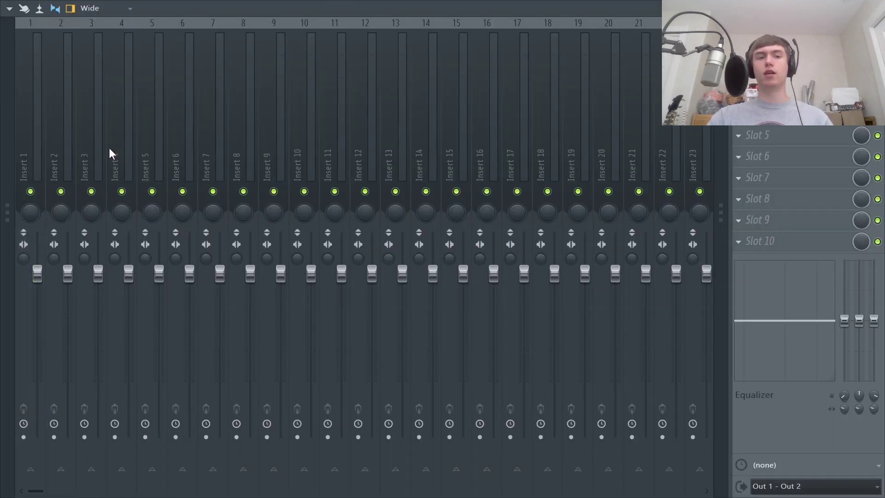
pyautogui.rightClick(85, 124)
pyautogui.moveTo(162, 147)
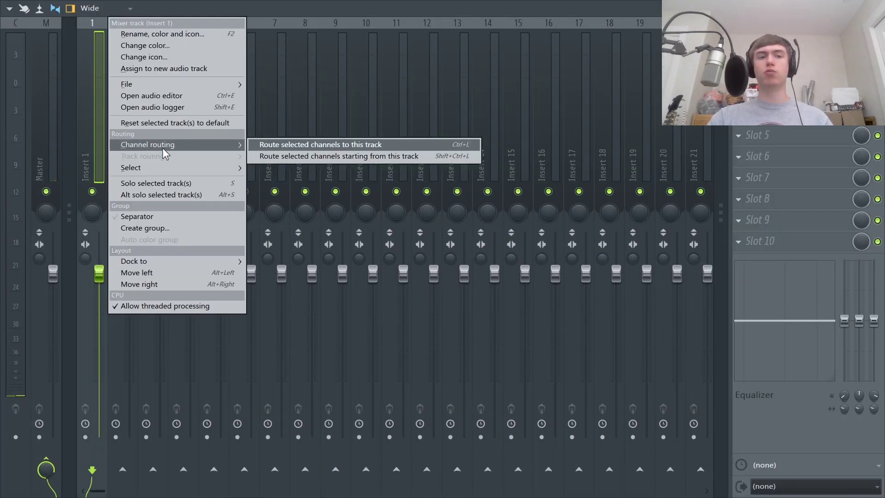
pyautogui.click(308, 154)
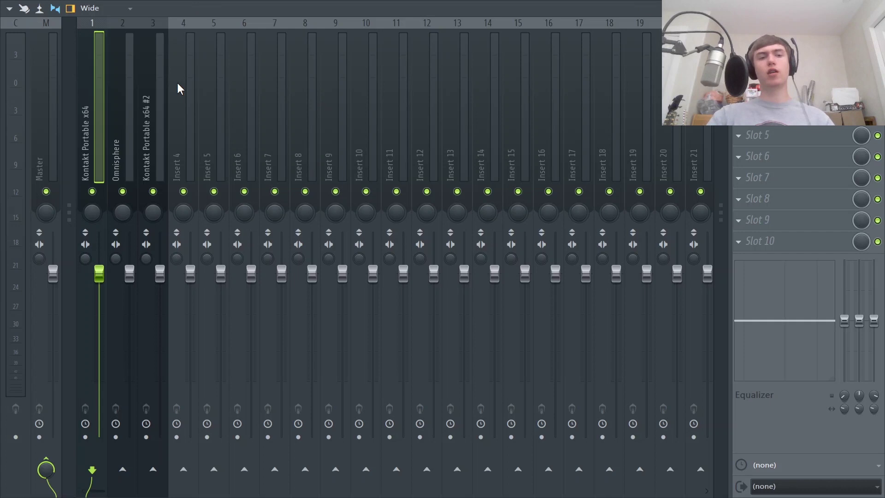
# Solo the guitar's mixer track and load Ghz Wow Control 3 in its first effect slot
pyautogui.rightClick(92, 196)
pyautogui.click(739, 51)
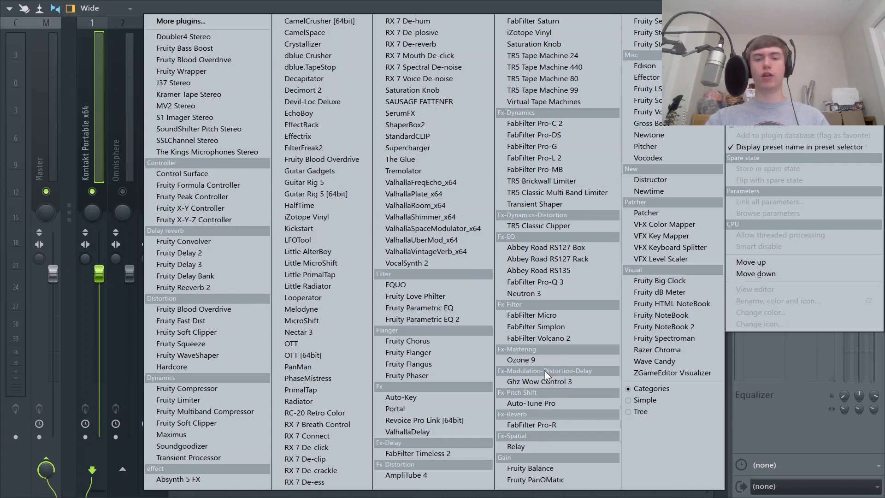
pyautogui.click(529, 382)
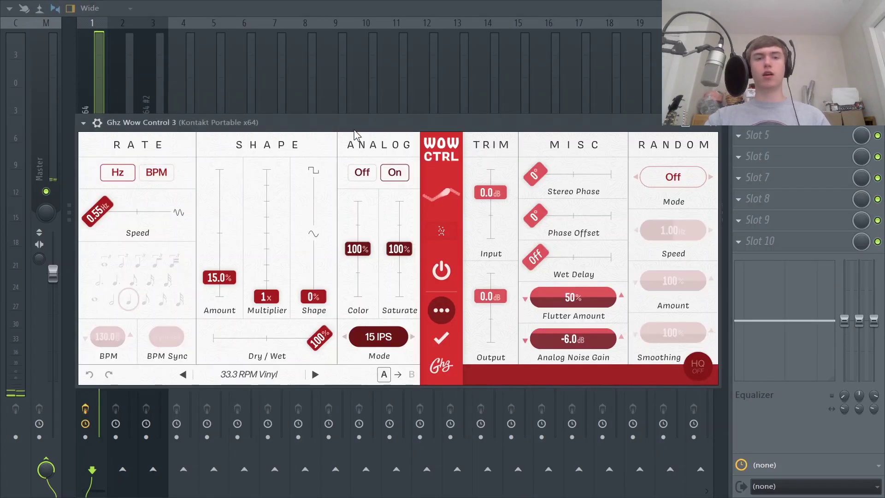
pyautogui.moveTo(355, 131); pyautogui.dragTo(380, 123)
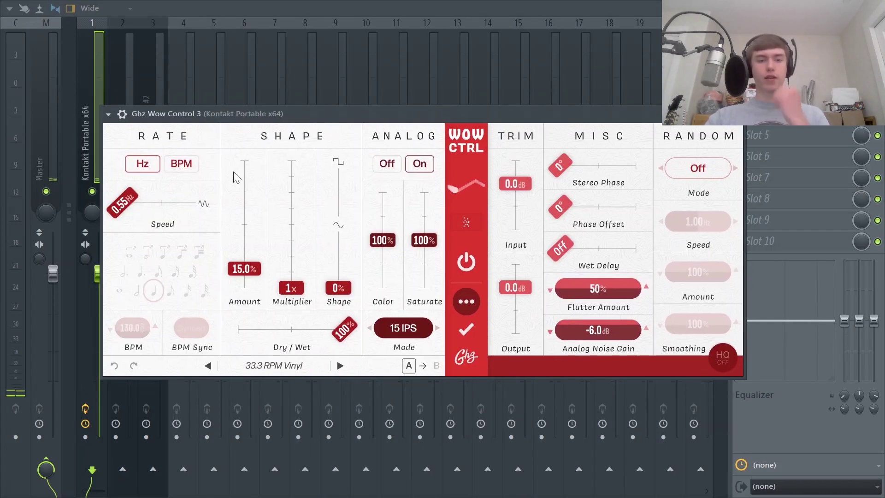
# In Wow Control 3, turn analog noise off, set Color to 132%, Saturate to 128% and Amount to 7.0% while listening
pyautogui.click(478, 224)
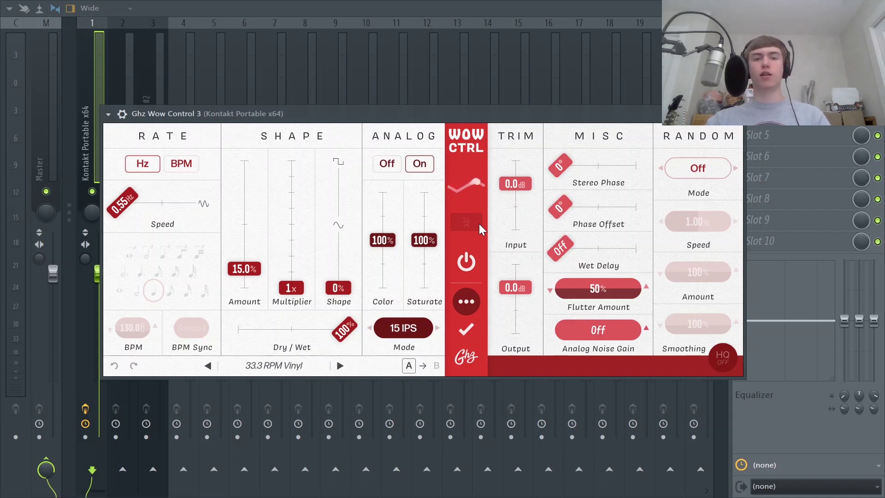
pyautogui.moveTo(387, 248); pyautogui.dragTo(424, 226)
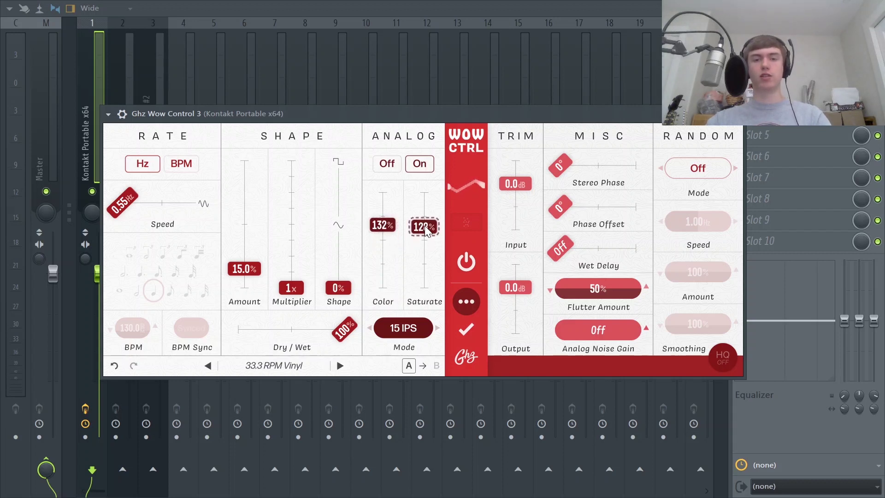
pyautogui.moveTo(431, 118); pyautogui.dragTo(449, 112)
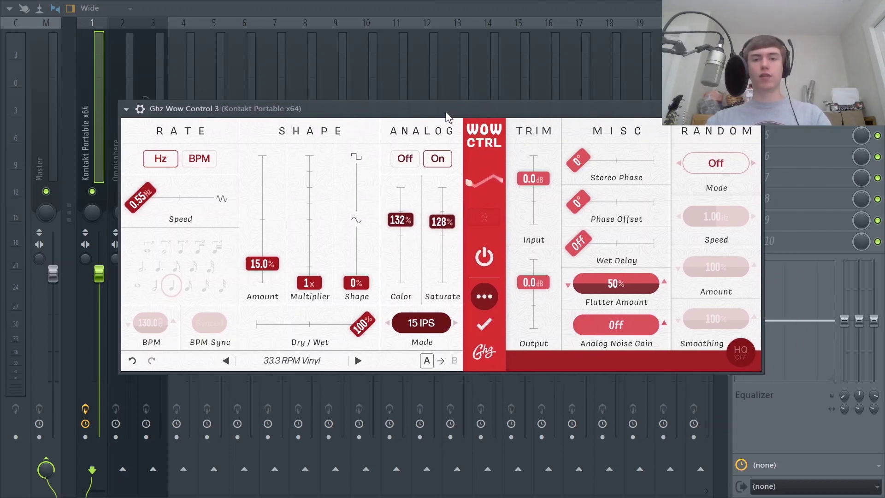
pyautogui.press('space')
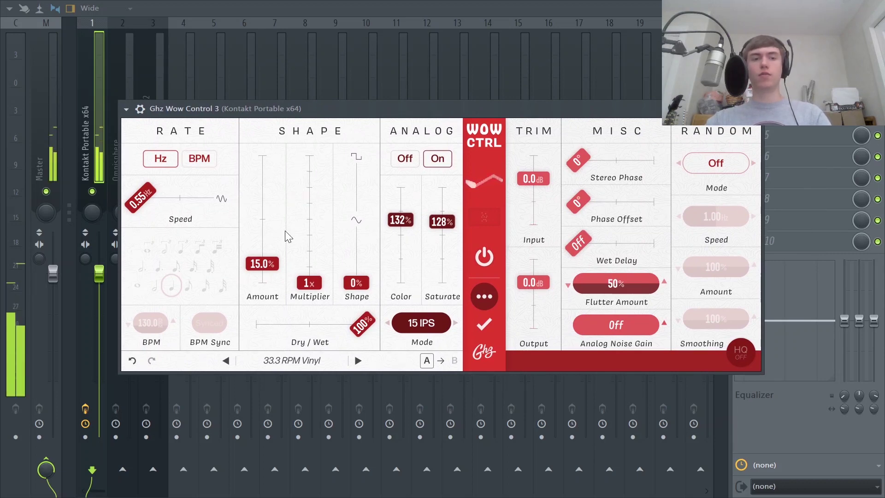
pyautogui.moveTo(263, 265); pyautogui.dragTo(249, 279)
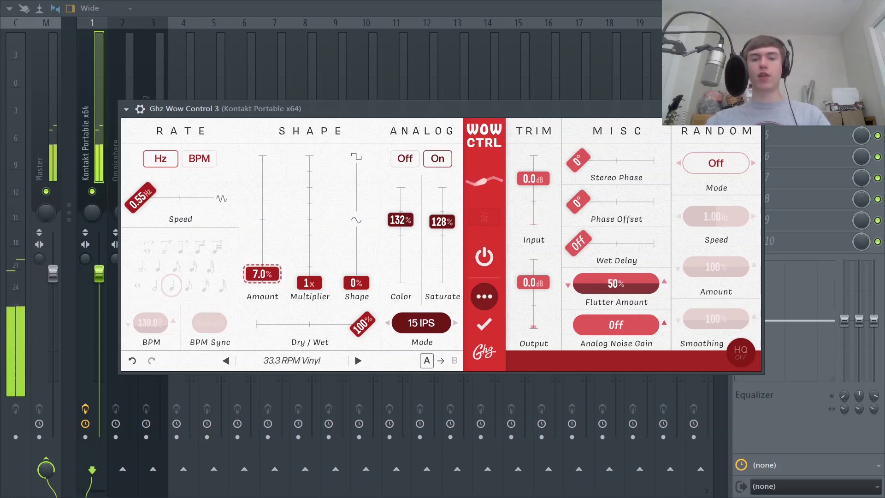
pyautogui.press('Escape')
# Load RC-20 Retro Color in the second effect slot of the guitar's mixer track
pyautogui.click(738, 72)
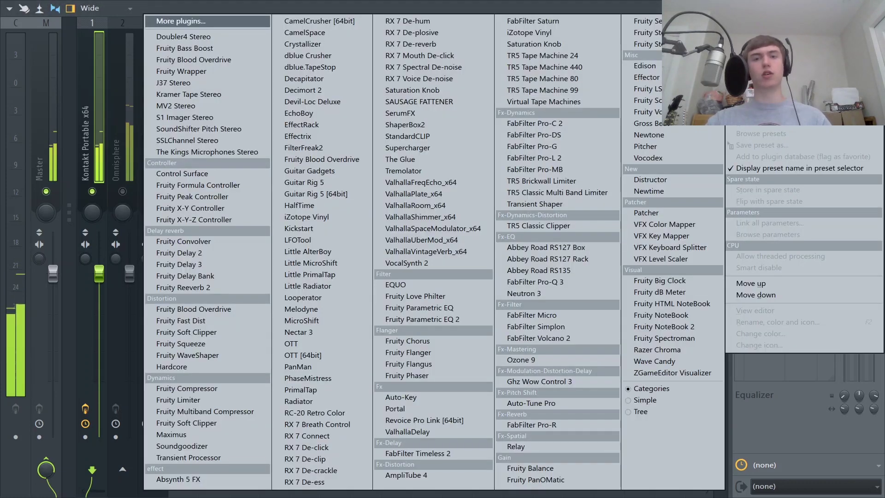
pyautogui.press('r')
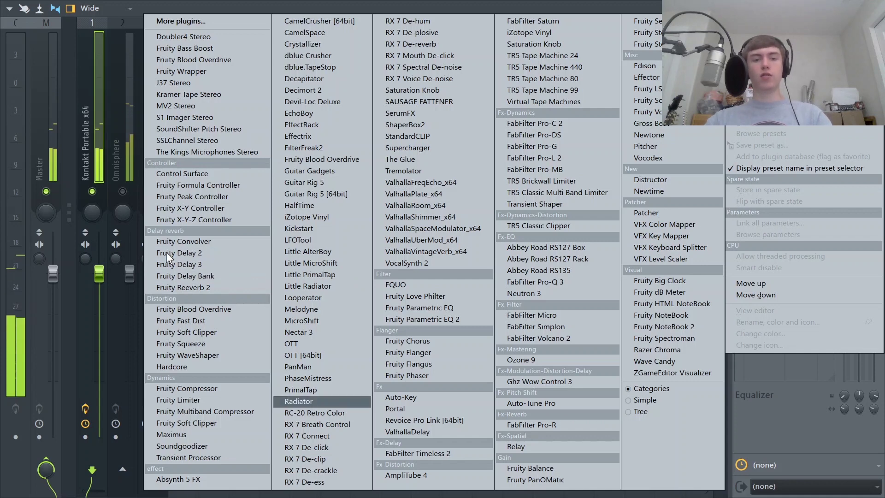
pyautogui.press('Down')
pyautogui.press('Return')
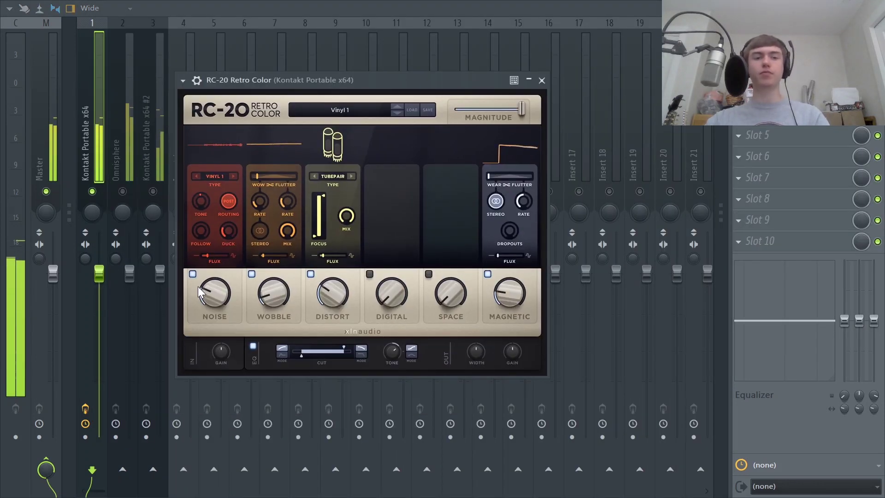
# Use RC-20's Vinyl 1 preset with the noise module off and set Distort to 35%
pyautogui.click(193, 274)
pyautogui.moveTo(270, 297)
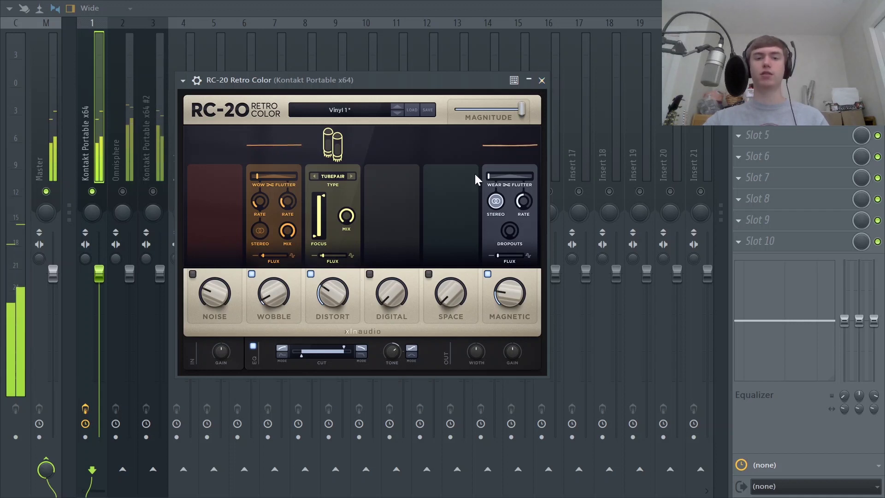
pyautogui.moveTo(324, 298); pyautogui.dragTo(328, 291)
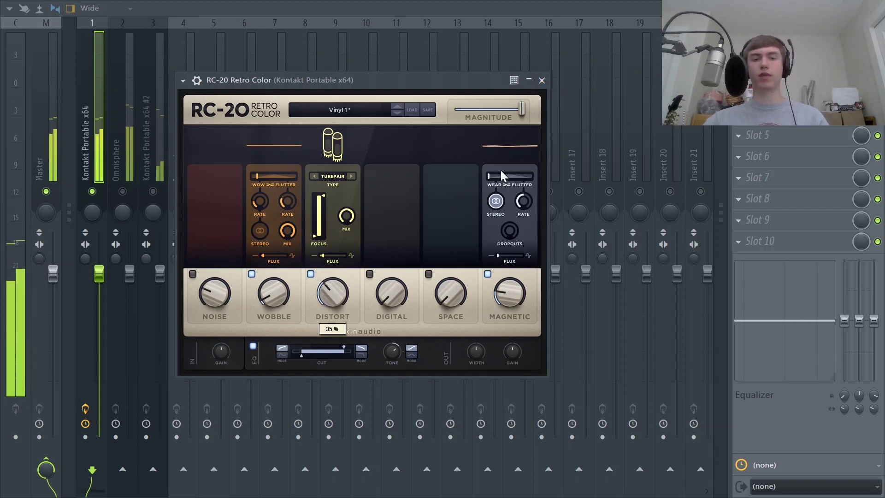
pyautogui.click(542, 81)
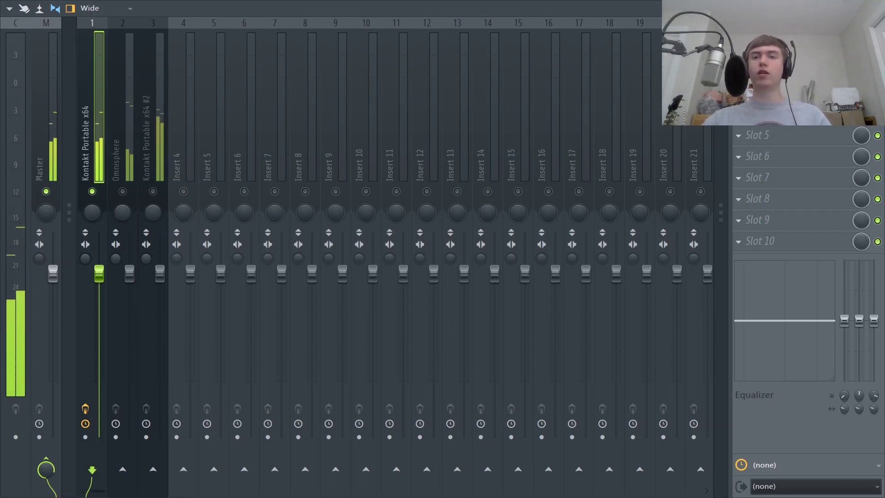
# Check the guitar melody's notes in the piano roll while the pattern plays, and return to the channel rack
pyautogui.press('F9')
pyautogui.rightClick(353, 218)
pyautogui.click(394, 222)
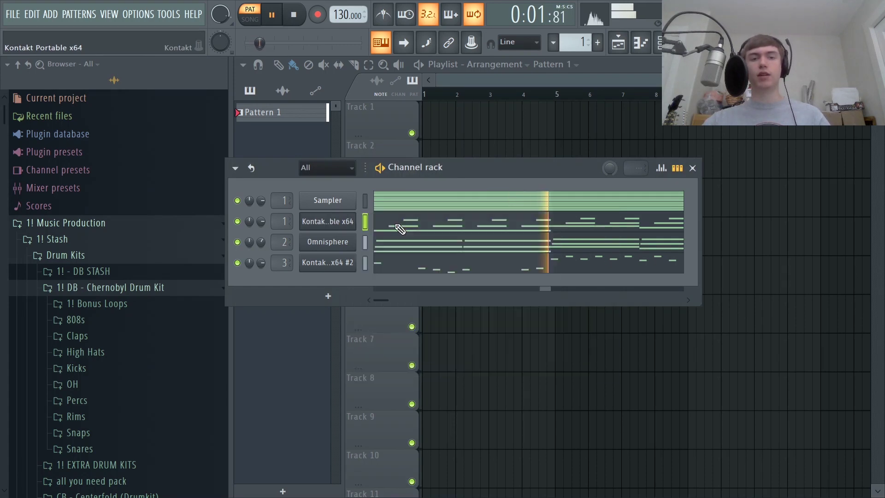
pyautogui.press('F7')
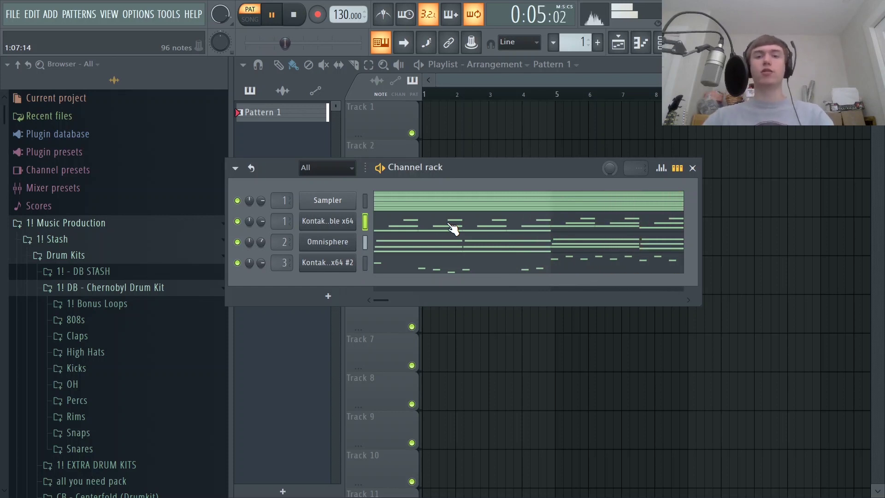
# Add a Keyzone Classic channel to the pattern and choose its Yamaha Grand Piano program
pyautogui.press('F8')
pyautogui.write('k')
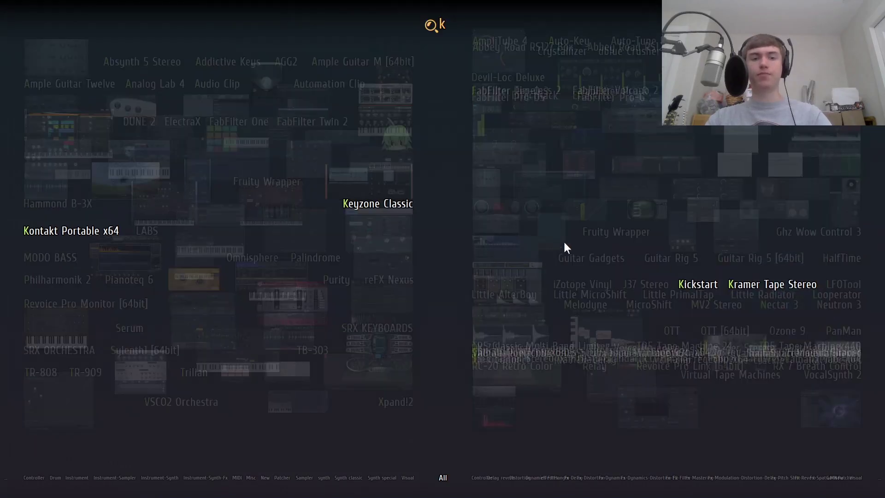
pyautogui.click(390, 206)
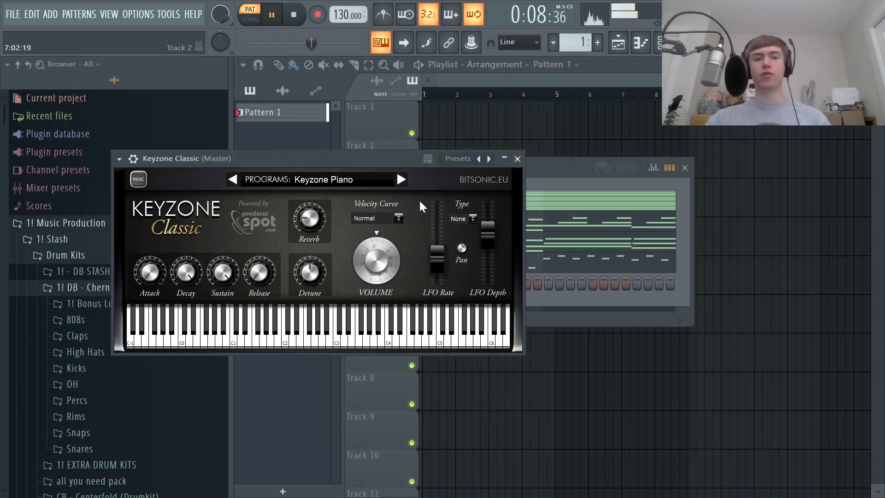
pyautogui.click(401, 180)
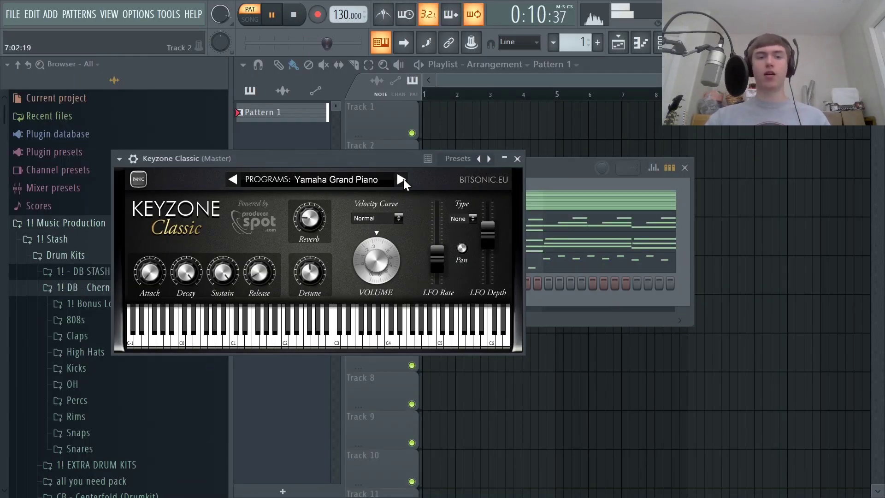
pyautogui.click(518, 159)
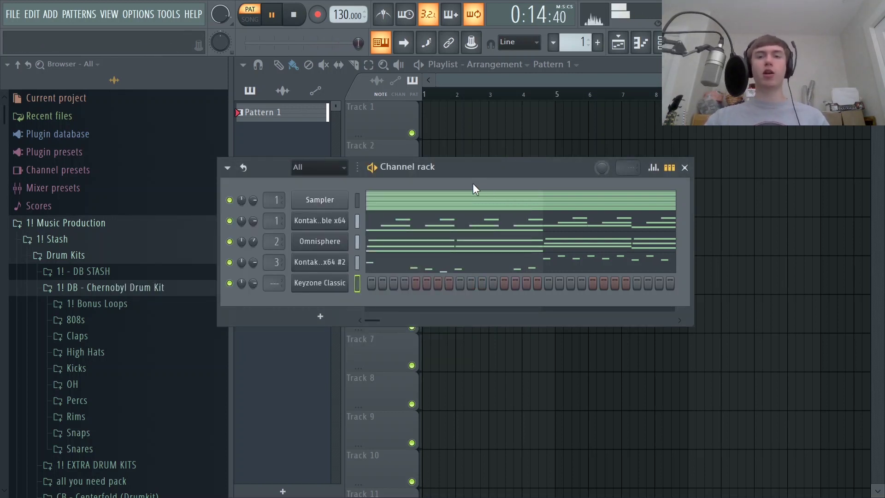
pyautogui.click(336, 243)
pyautogui.press('Escape')
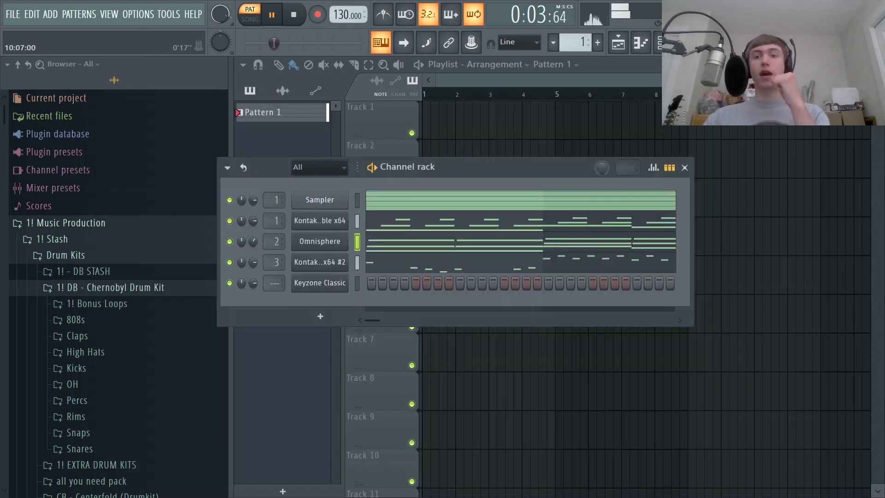
# Load Fruity Reeverb 2 on the guitar's mixer track
pyautogui.press('F9')
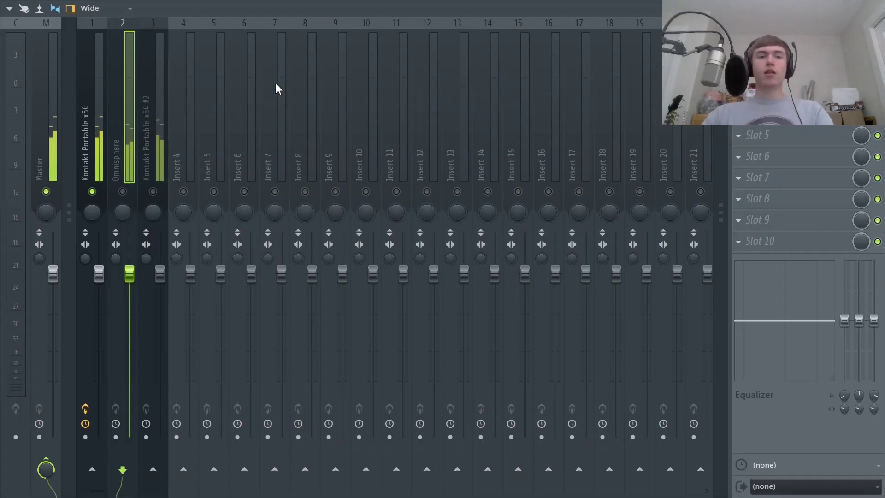
pyautogui.click(107, 144)
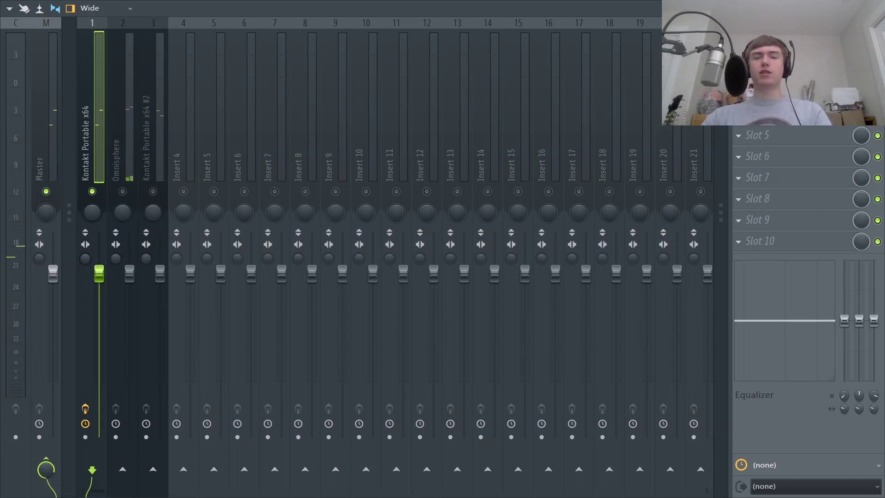
pyautogui.click(739, 51)
pyautogui.moveTo(756, 64)
pyautogui.click(219, 285)
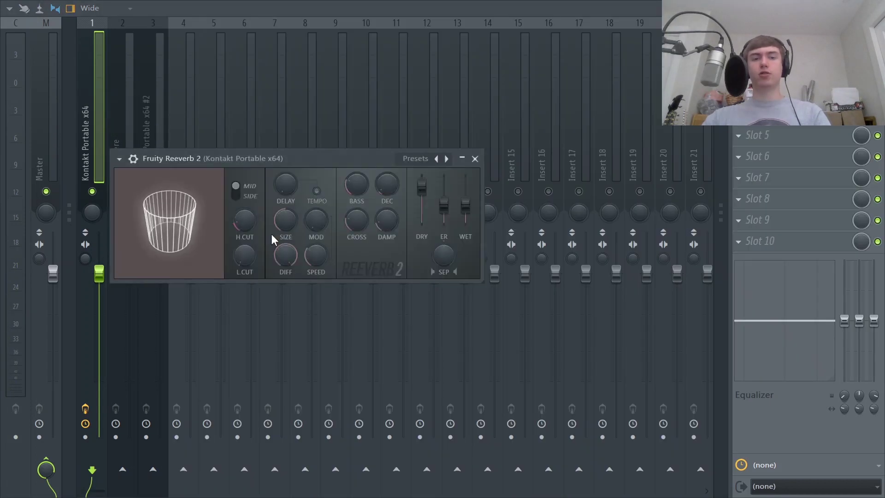
# In the guitar's Reeverb 2, raise wet to maximum, drop dry near minimum, shift the stereo separation, lower bass and slightly raise the low cut
pyautogui.moveTo(466, 206); pyautogui.dragTo(422, 223)
pyautogui.press('space')
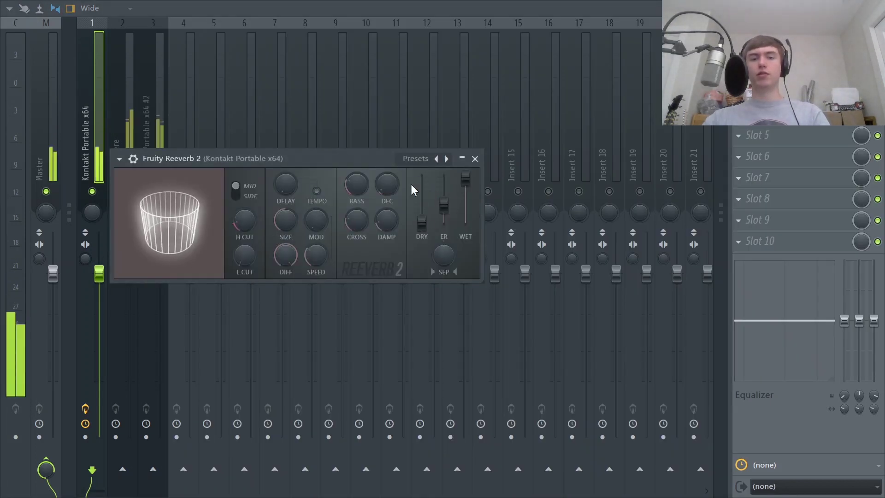
pyautogui.moveTo(347, 159); pyautogui.dragTo(409, 121)
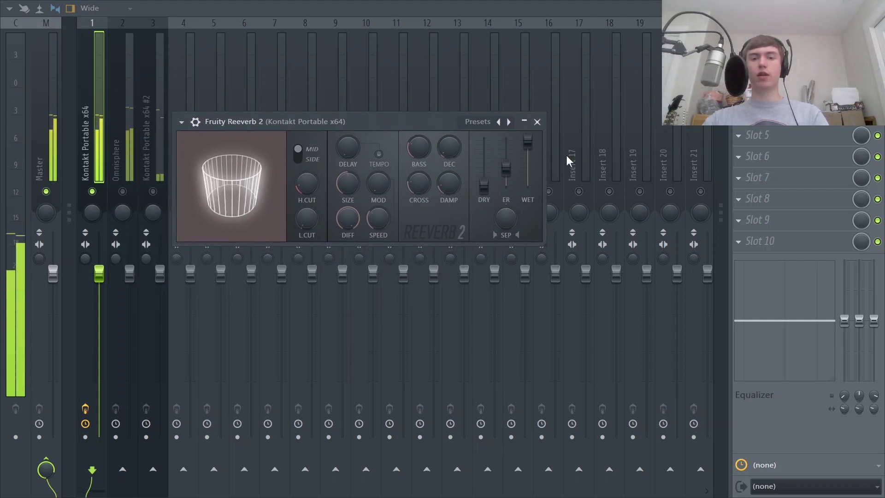
pyautogui.moveTo(505, 219); pyautogui.dragTo(502, 251)
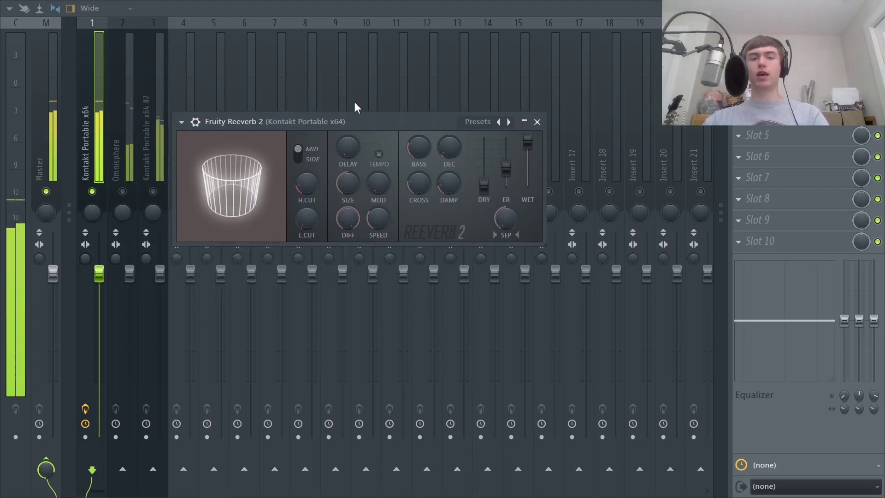
pyautogui.moveTo(419, 148); pyautogui.dragTo(421, 158)
pyautogui.moveTo(307, 219); pyautogui.dragTo(307, 210)
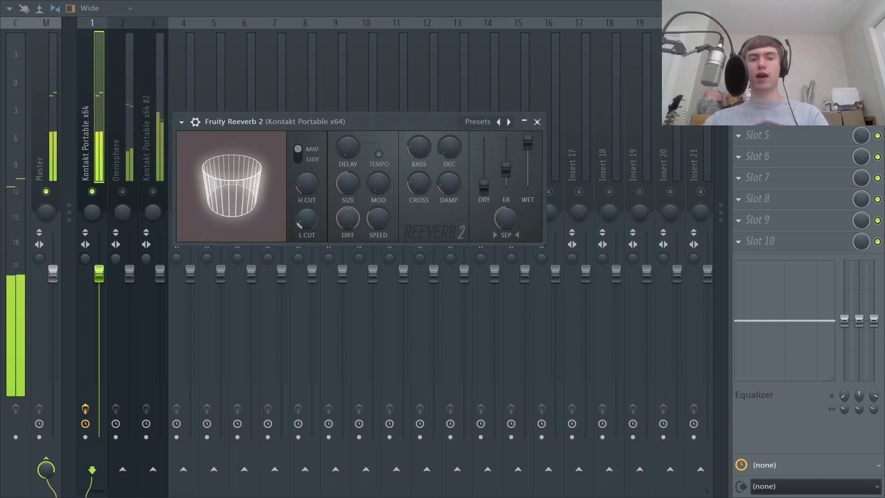
pyautogui.click(537, 122)
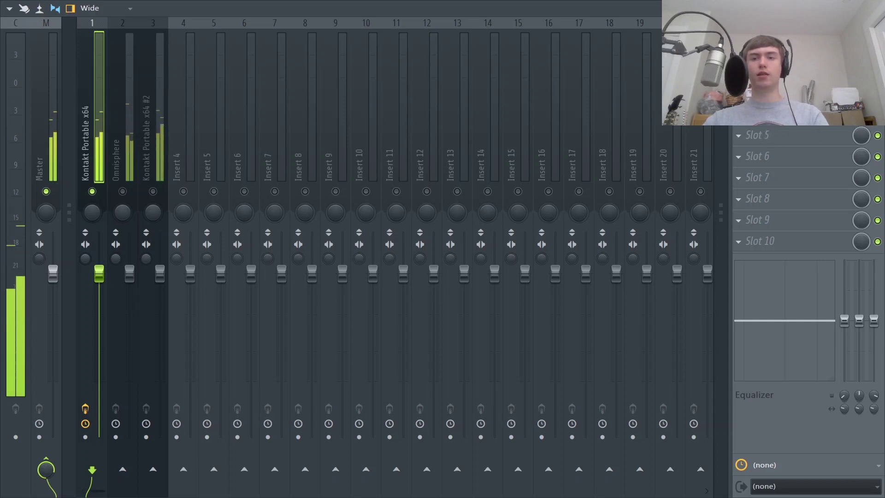
# Load Fruity Delay 3 in the guitar track's fourth slot, with low feedback and wet levels and the feedback cutoff at maximum
pyautogui.click(802, 128)
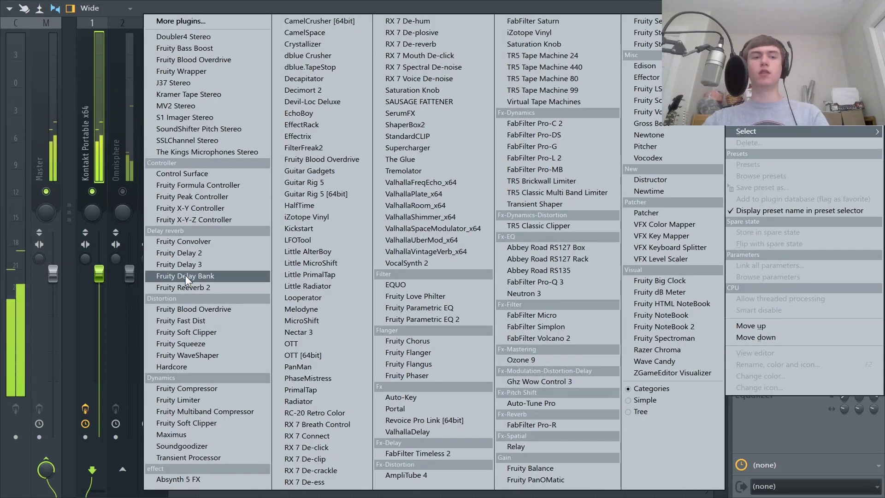
pyautogui.click(184, 263)
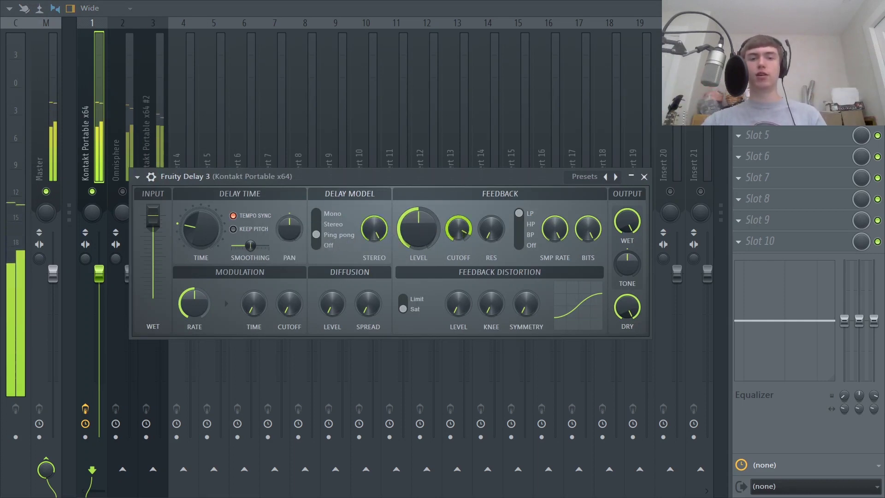
pyautogui.moveTo(418, 229); pyautogui.dragTo(419, 246)
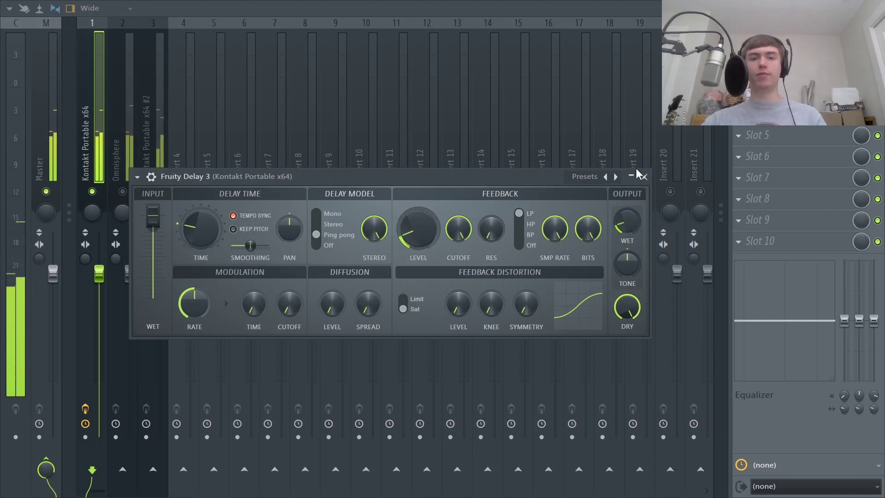
pyautogui.click(644, 179)
# Load FabFilter Pro-C 2 in the guitar track's fifth slot, slow its attack and slightly lower the threshold
pyautogui.click(784, 135)
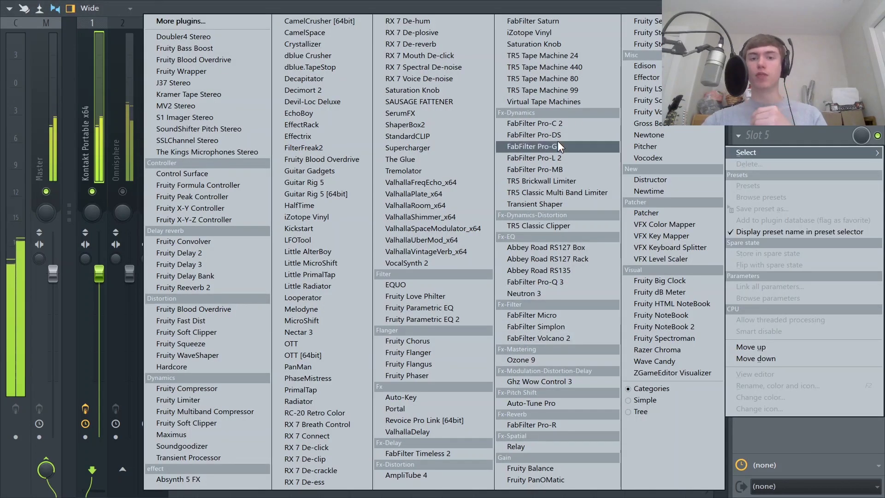
pyautogui.click(552, 125)
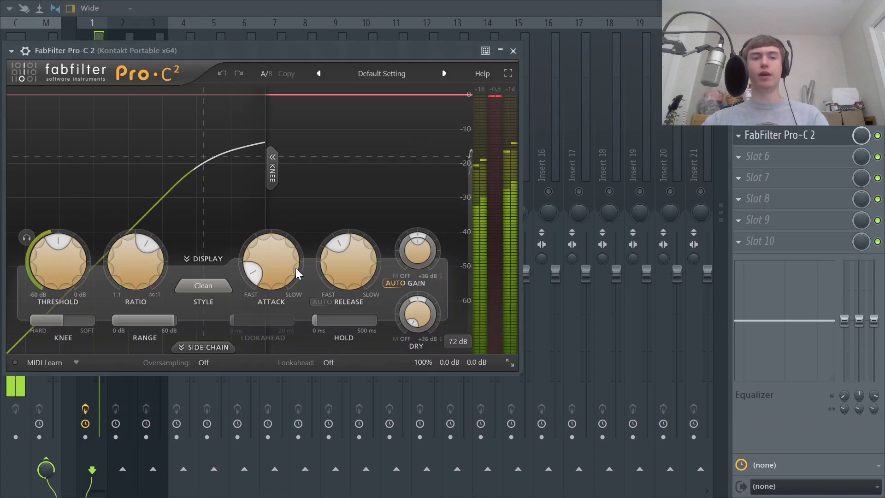
pyautogui.moveTo(254, 275); pyautogui.dragTo(258, 253)
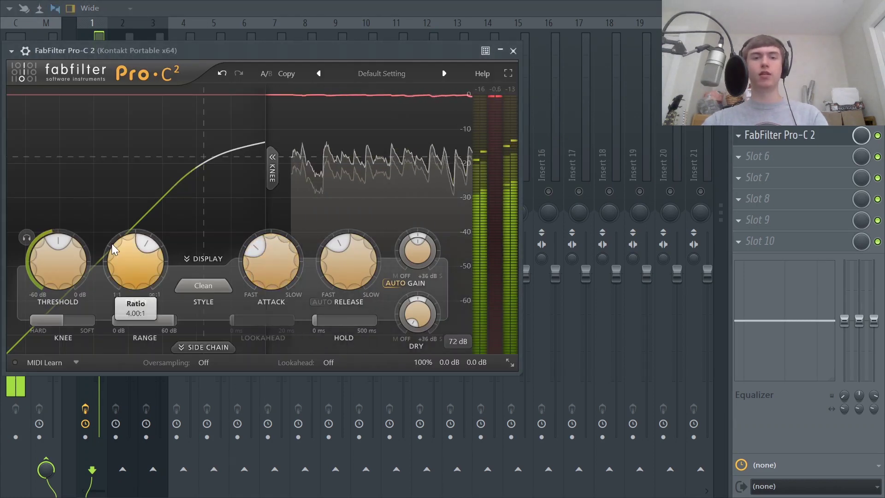
pyautogui.moveTo(57, 242); pyautogui.dragTo(54, 243)
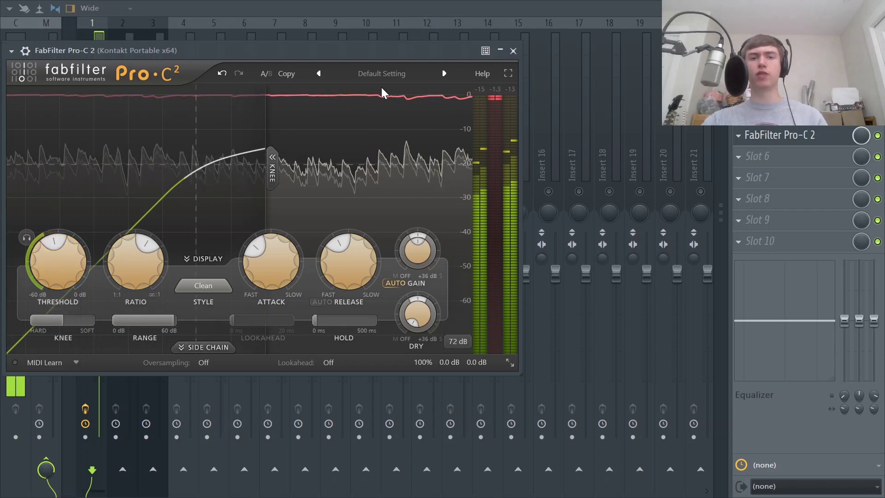
pyautogui.click(513, 50)
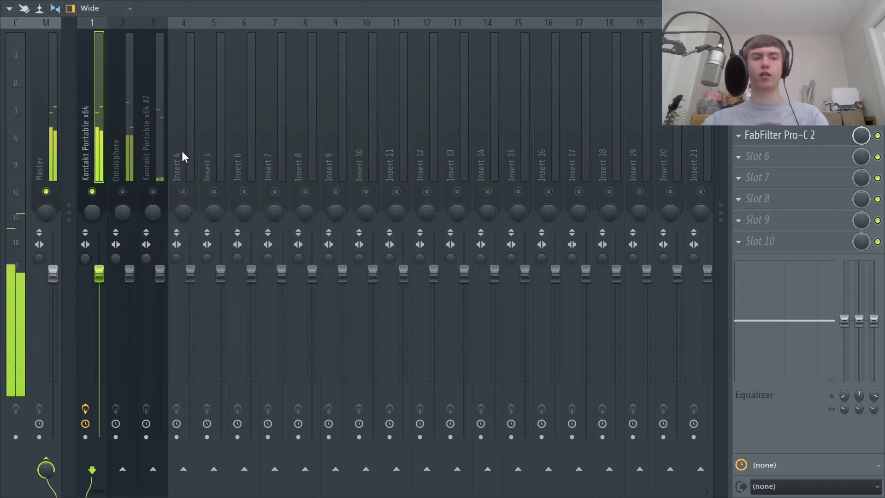
# Solo the Omnisphere mixer track and load Ghz Wow Control 3 in its first effect slot
pyautogui.rightClick(123, 191)
pyautogui.click(118, 159)
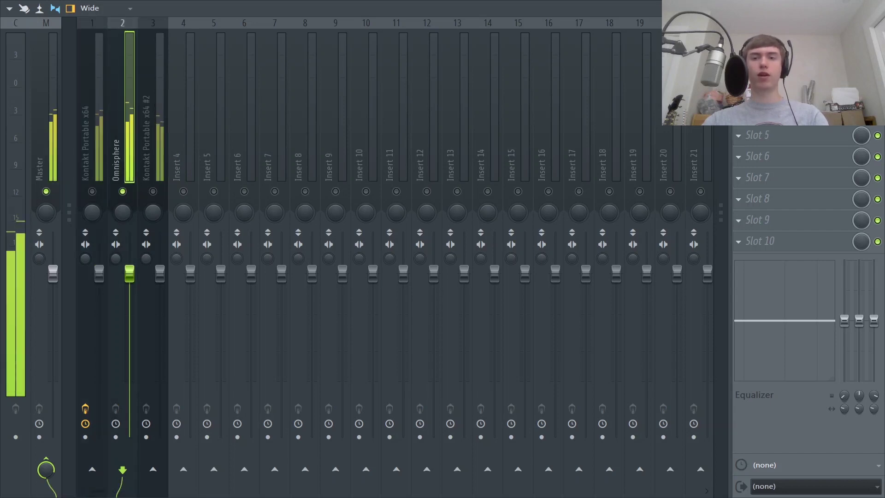
pyautogui.click(738, 50)
pyautogui.moveTo(748, 58)
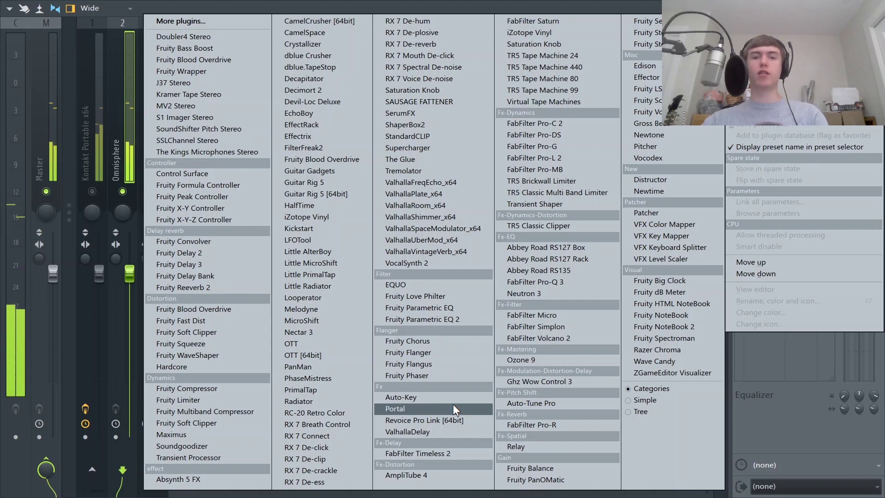
pyautogui.click(545, 385)
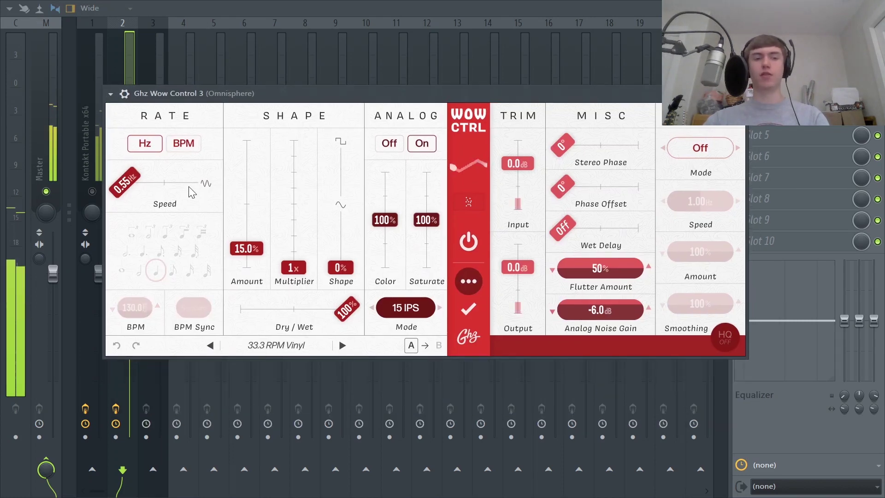
# In Omnisphere's Wow Control 3, set Amount to 9.0%, turn analog noise off, set Saturate to 135% and raise Color slightly
pyautogui.moveTo(244, 254); pyautogui.dragTo(241, 256)
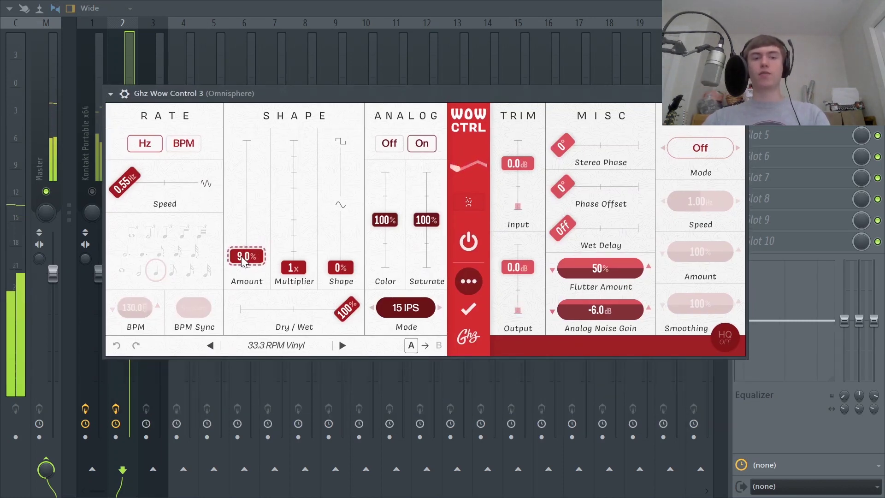
pyautogui.click(465, 203)
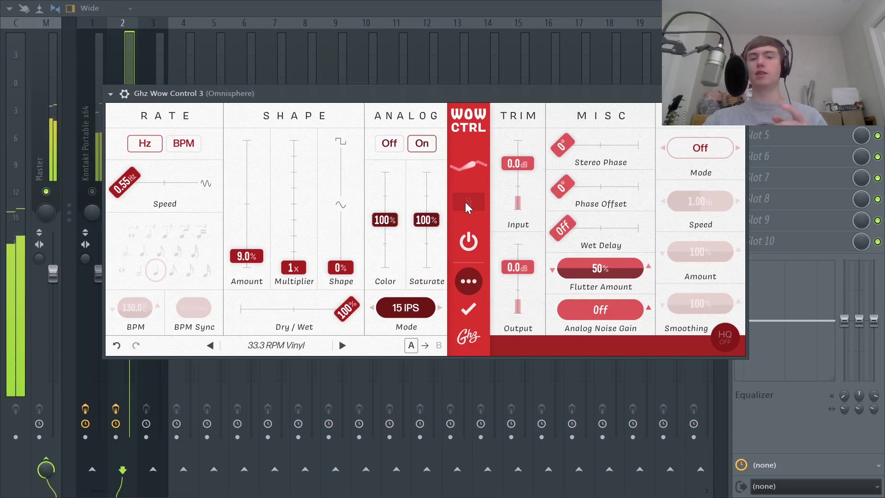
pyautogui.moveTo(433, 221); pyautogui.dragTo(436, 206)
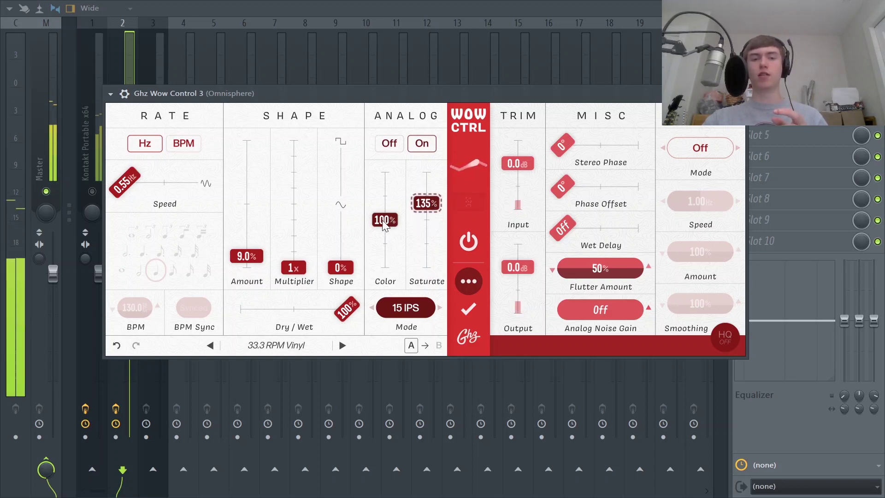
pyautogui.moveTo(384, 225); pyautogui.dragTo(393, 216)
pyautogui.click(740, 93)
# Load RC-20 Retro Color in Omnisphere's second effect slot, using the Vinyl 1 preset with the noise module off
pyautogui.click(739, 92)
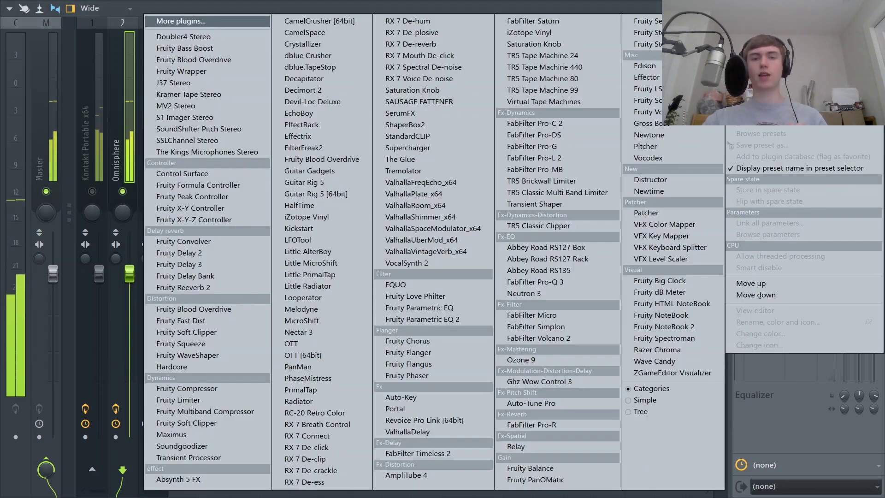
pyautogui.press('r')
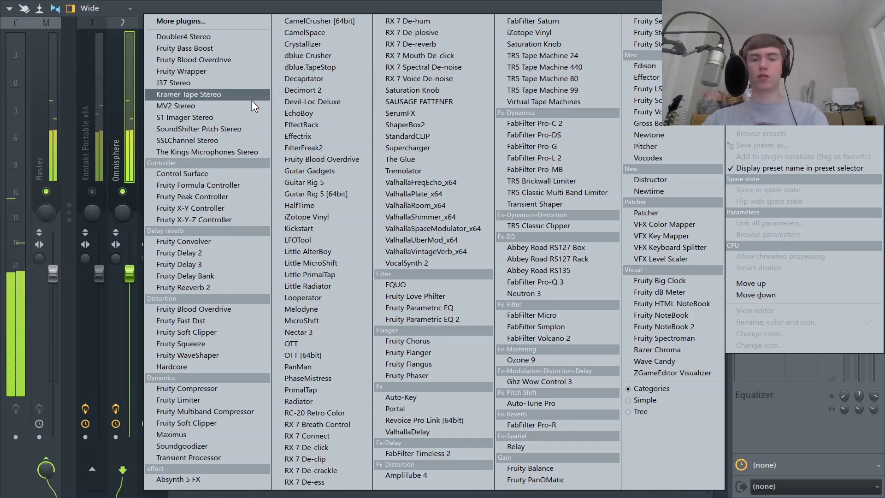
pyautogui.click(316, 401)
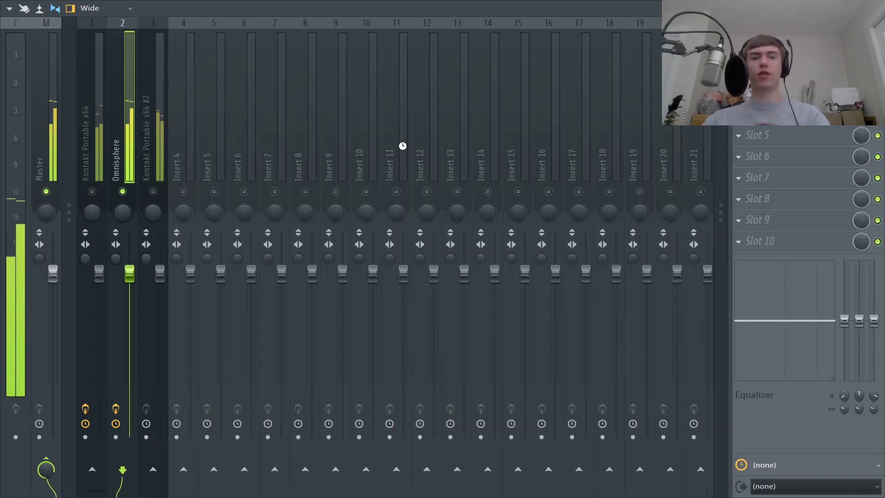
pyautogui.click(146, 371)
pyautogui.moveTo(348, 180); pyautogui.dragTo(382, 92)
pyautogui.moveTo(259, 299)
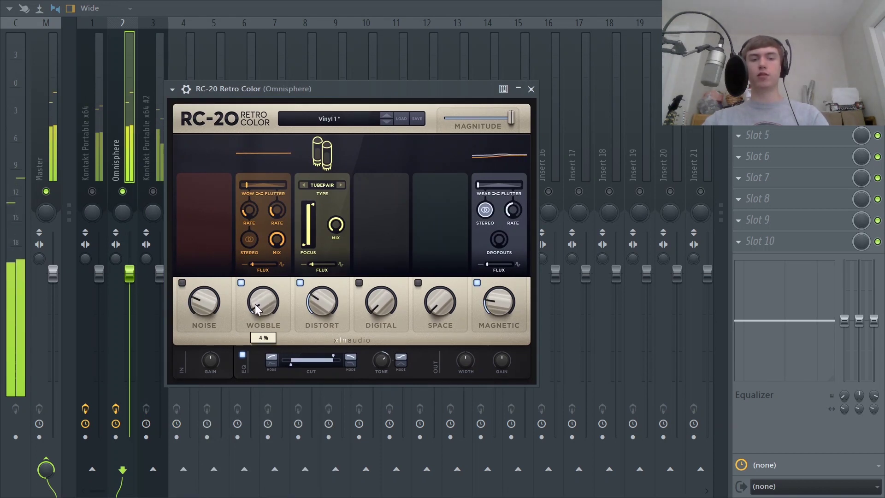
pyautogui.click(531, 89)
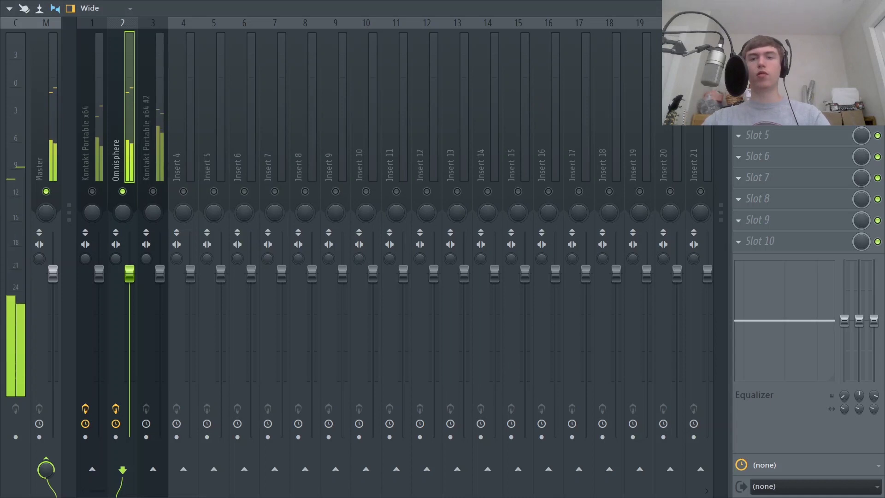
# Load Fruity Reeverb 2 on the Omnisphere track, raise wet to maximum, drop dry near minimum and shift the stereo separation
pyautogui.click(738, 72)
pyautogui.moveTo(756, 83)
pyautogui.click(233, 291)
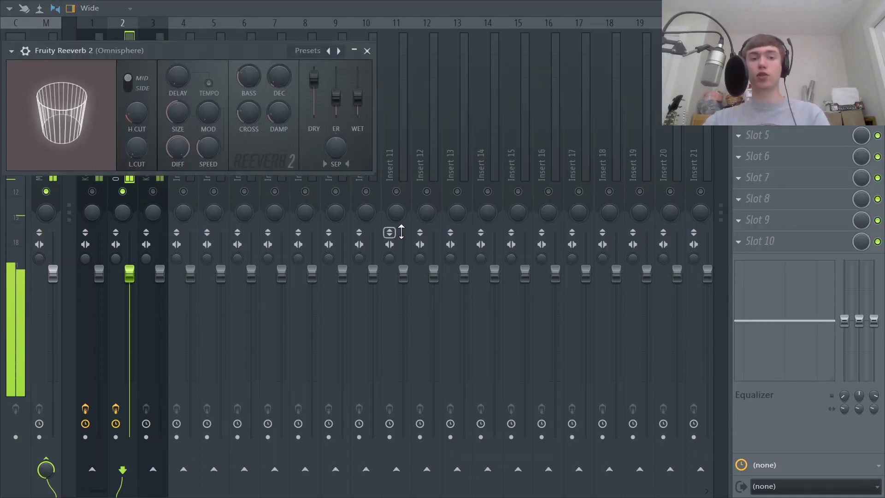
pyautogui.moveTo(365, 101); pyautogui.dragTo(369, 73)
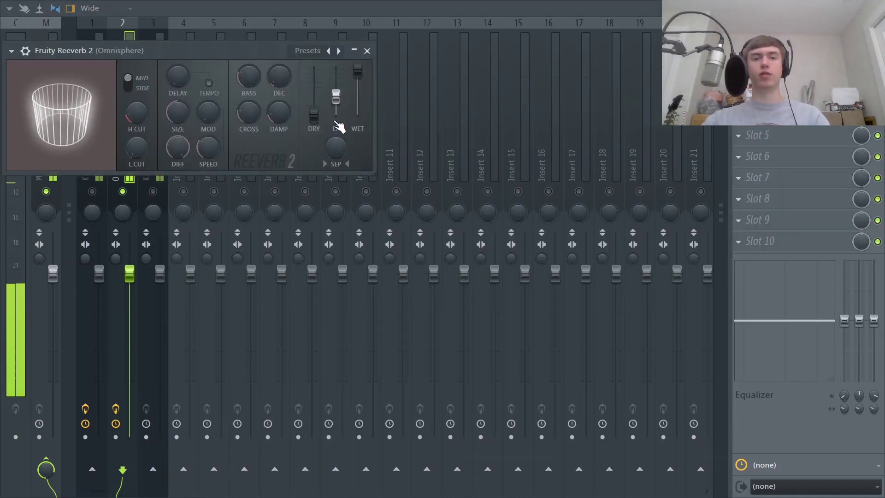
pyautogui.moveTo(223, 51); pyautogui.dragTo(416, 103)
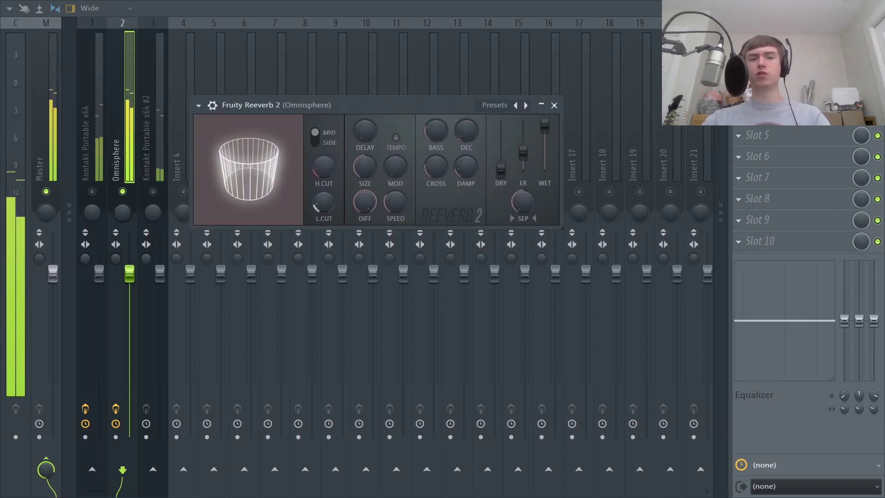
# Close the Omnisphere track's Fruity Reeverb 2 window
pyautogui.click(554, 105)
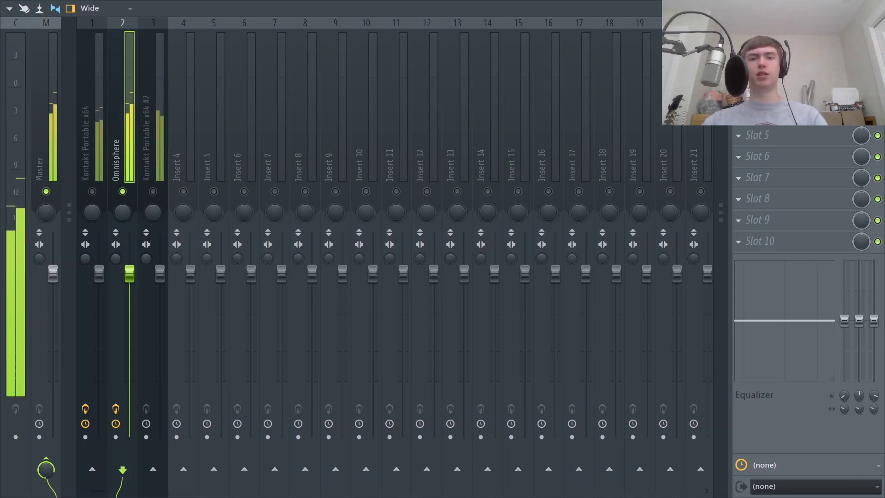
pyautogui.click(783, 116)
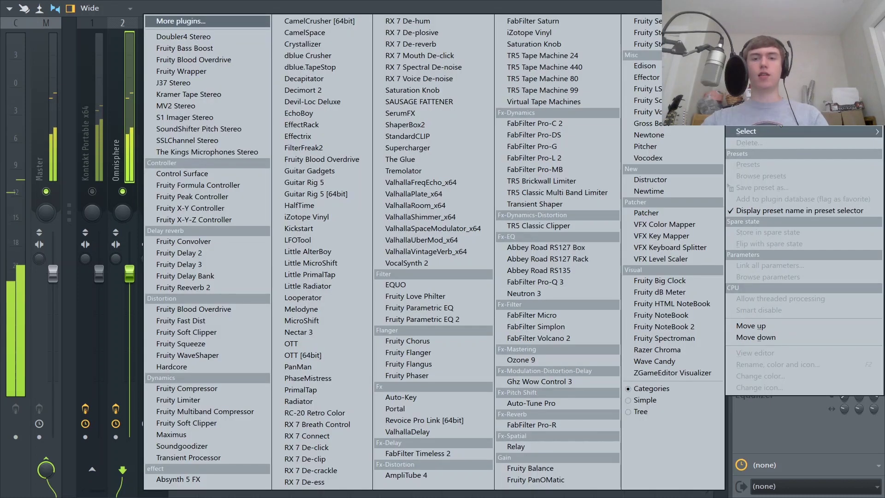
pyautogui.click(651, 4)
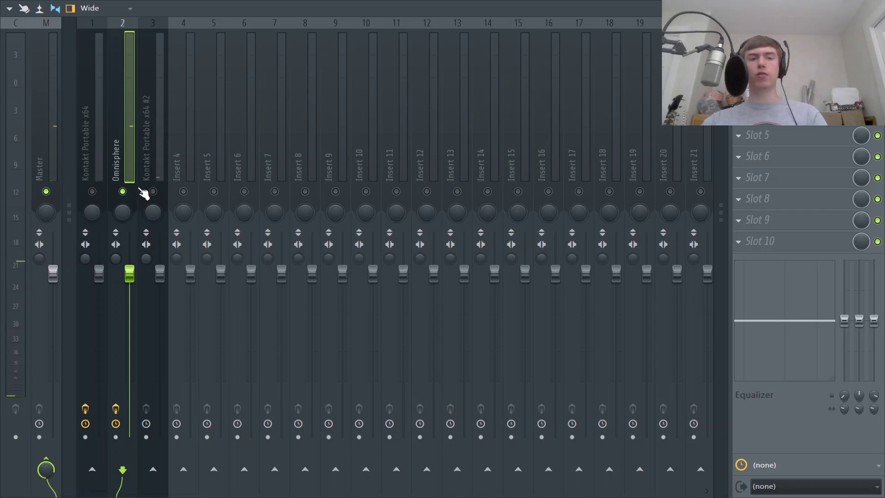
# On the Kontakt Portable x64 mixer track, move FabFilter Pro-C 2 down to slot 6 and load FabFilter Pro-Q 3 in slot 5
pyautogui.click(96, 160)
pyautogui.press('space')
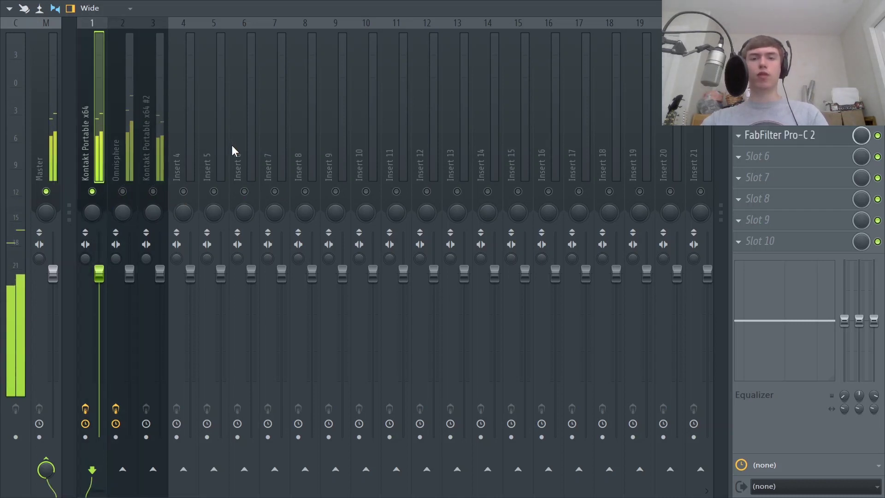
pyautogui.moveTo(772, 148); pyautogui.dragTo(773, 154)
pyautogui.click(774, 136)
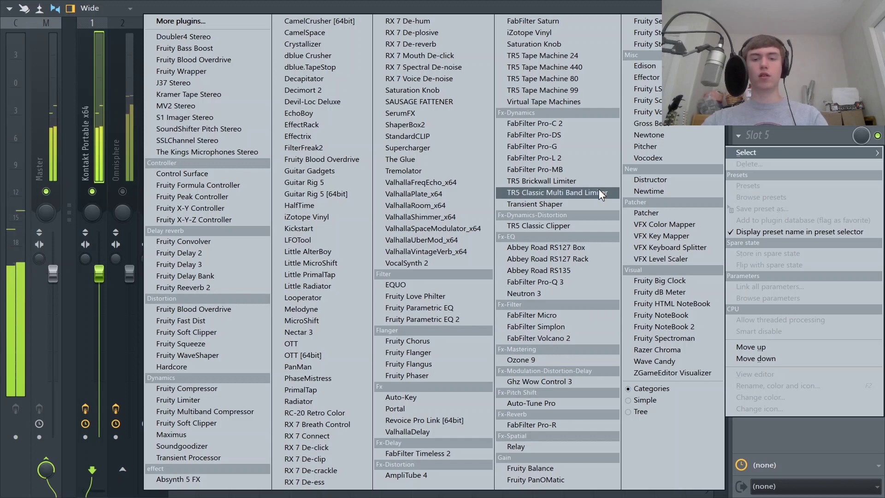
pyautogui.click(538, 284)
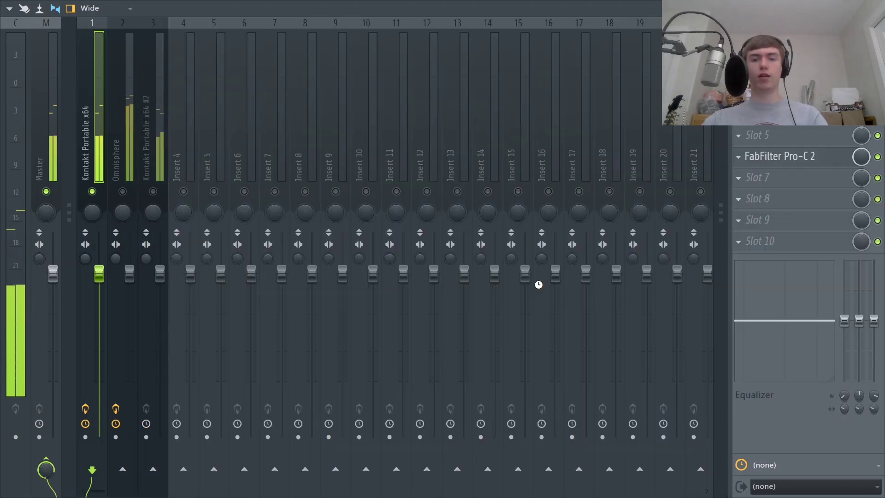
# Add a 24 dB/oct low cut at about 130 Hz in the Kontakt Portable x64 track's Pro-Q 3
pyautogui.click(195, 217)
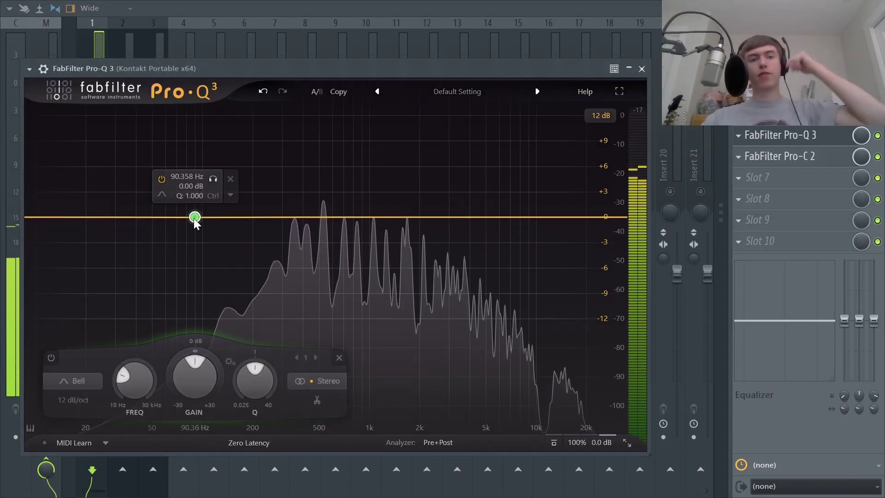
pyautogui.moveTo(164, 196)
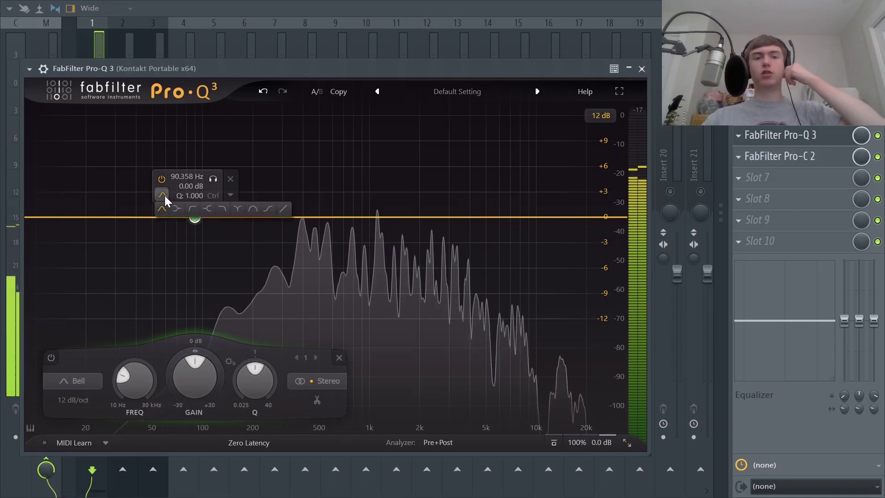
pyautogui.click(193, 209)
pyautogui.moveTo(195, 217); pyautogui.dragTo(222, 218)
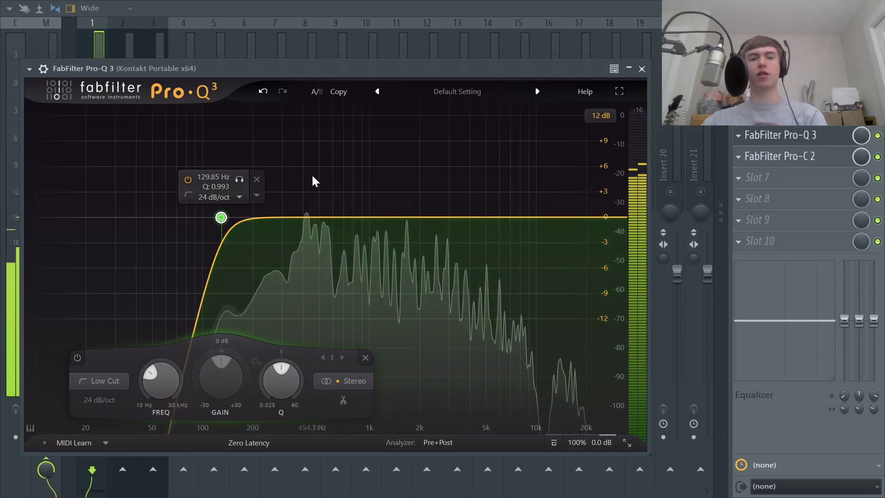
# Add a bell cut of about -3.65 dB at about 2615 Hz with Q 0.890 and close the equalizer
pyautogui.moveTo(433, 218); pyautogui.dragTo(450, 248)
pyautogui.scroll(-1, 448, 247)
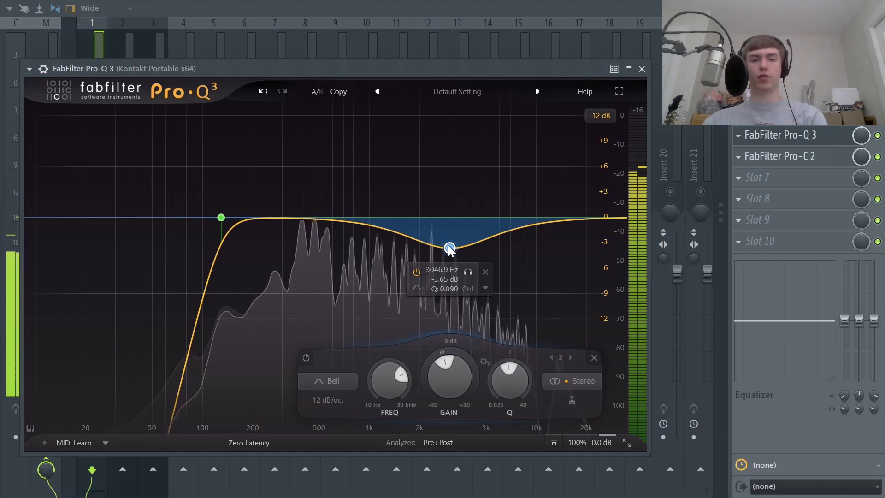
pyautogui.moveTo(449, 249); pyautogui.dragTo(438, 249)
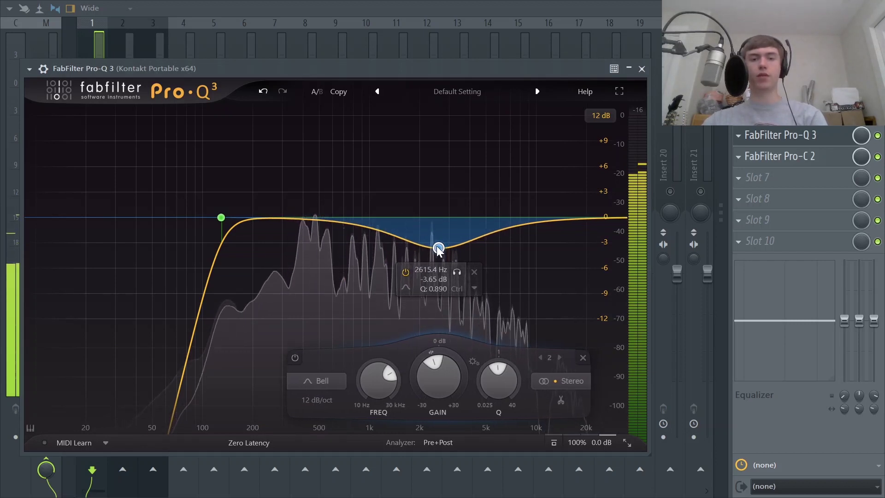
pyautogui.click(642, 68)
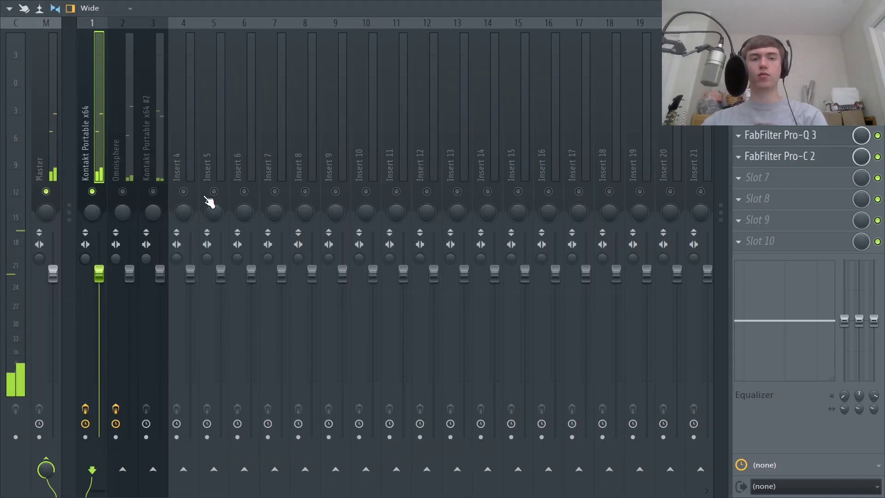
# Solo the Omnisphere mixer track and load FabFilter Pro-Q 3 in its fourth effect slot
pyautogui.rightClick(123, 191)
pyautogui.click(129, 160)
pyautogui.click(739, 115)
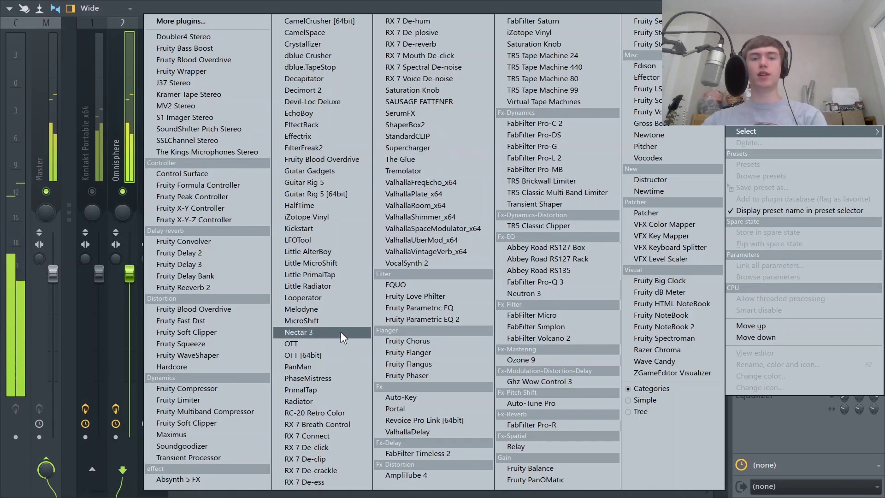
pyautogui.click(530, 282)
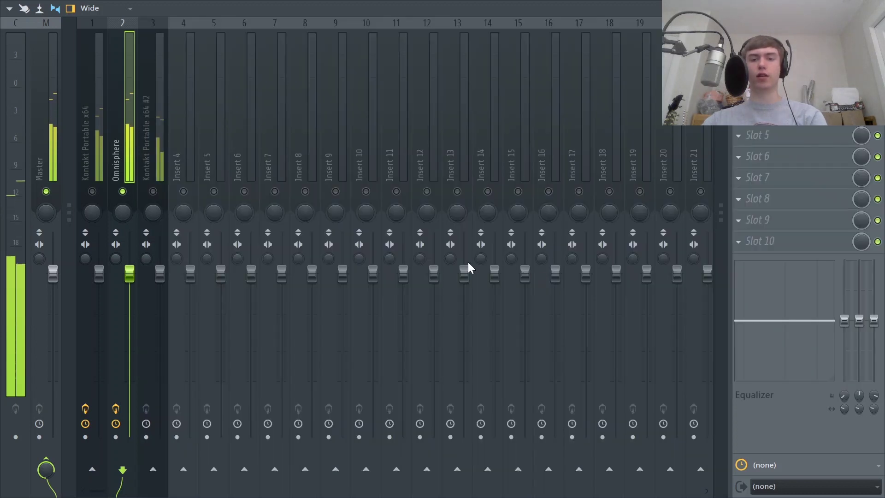
# In Omnisphere's Pro-Q 3, add a broad bell cut of about 5 dB near 340 Hz and a slight boost around 1.7 kHz
pyautogui.click(406, 216)
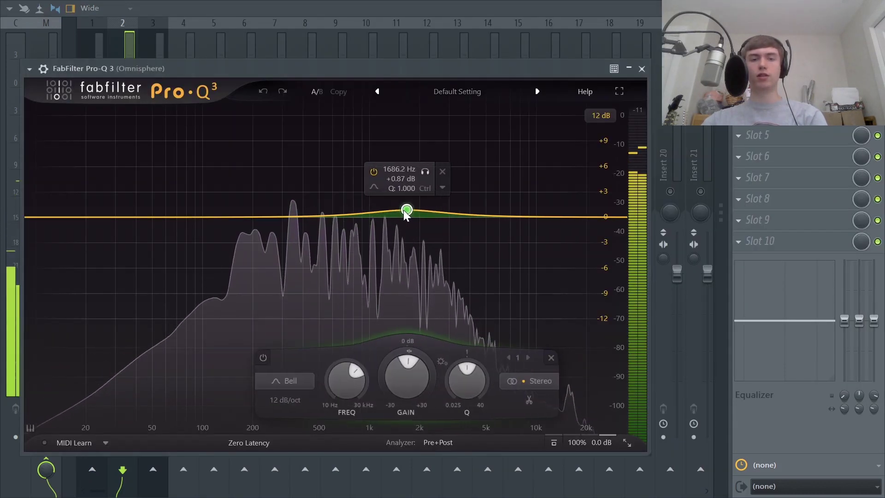
pyautogui.moveTo(326, 216); pyautogui.dragTo(290, 260)
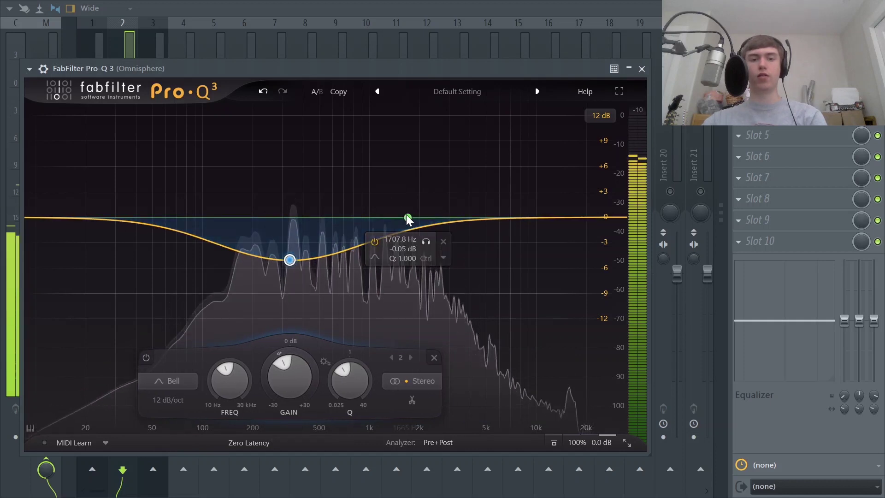
pyautogui.moveTo(408, 217); pyautogui.dragTo(409, 210)
pyautogui.click(641, 69)
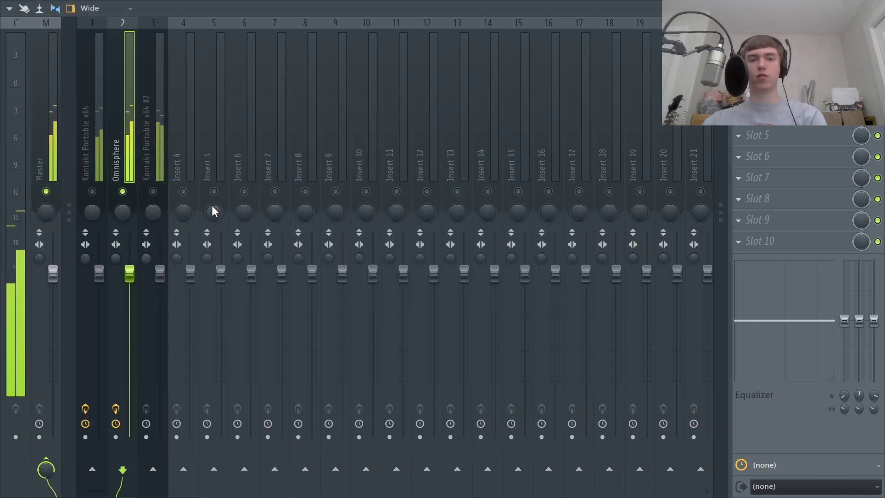
# Unmute the Kontakt Portable x64 track and lower the Omnisphere track's volume fader
pyautogui.click(92, 192)
pyautogui.moveTo(129, 273); pyautogui.dragTo(129, 286)
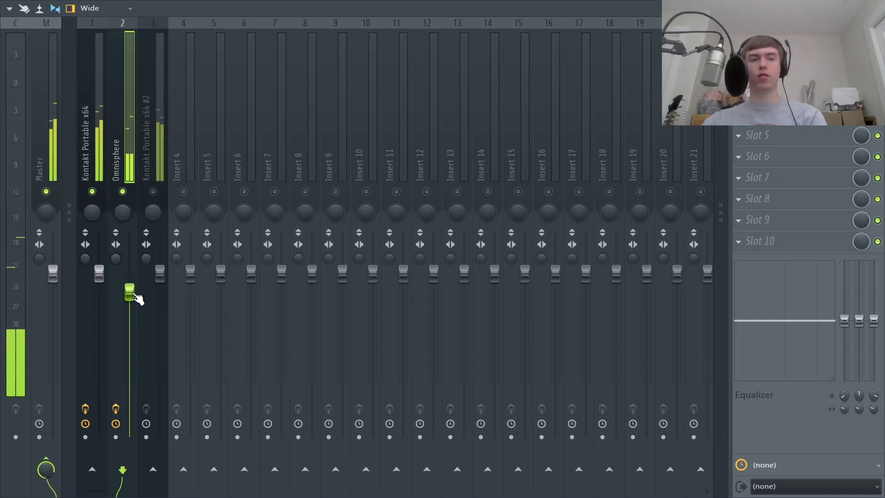
# Solo the Kontakt Portable x64 #2 track and load Ghz Wow Control 3 in its first effect slot
pyautogui.click(163, 172)
pyautogui.click(738, 51)
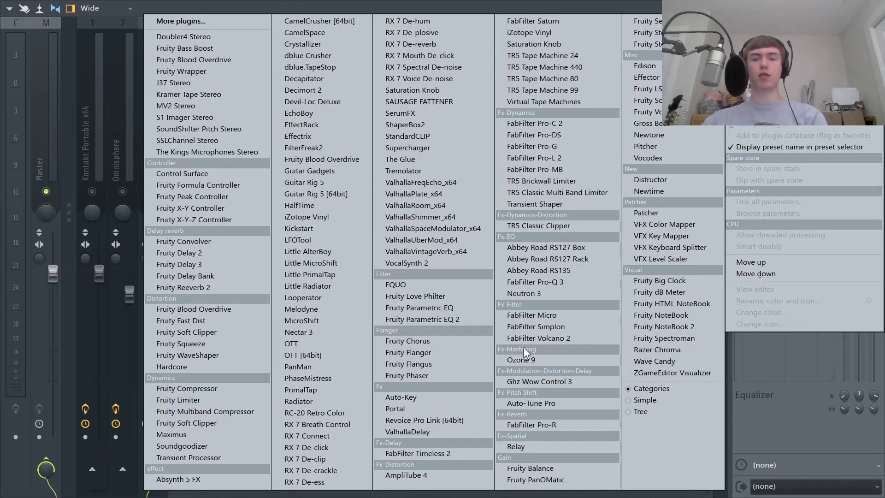
pyautogui.click(542, 380)
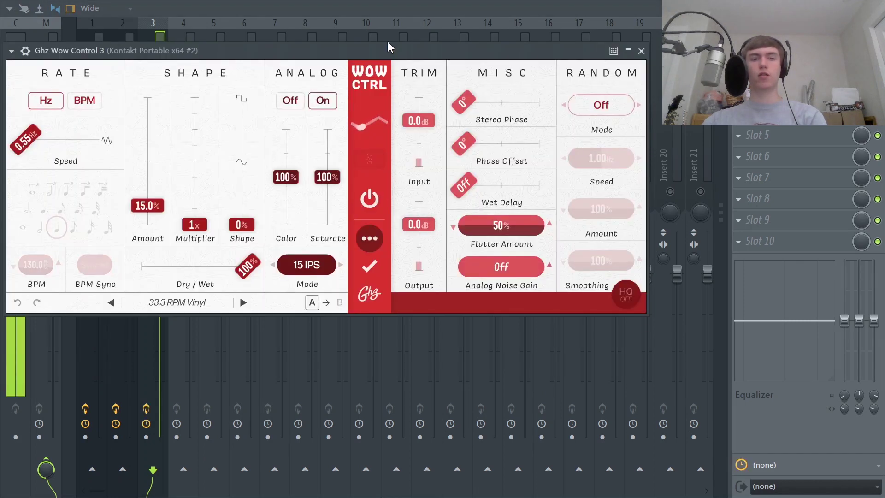
# In the Kontakt Portable x64 #2 track's Wow Control 3, set Amount to 13.0%, Color to 133% and Saturate to 135%
pyautogui.moveTo(143, 206); pyautogui.dragTo(138, 212)
pyautogui.moveTo(286, 177); pyautogui.dragTo(324, 165)
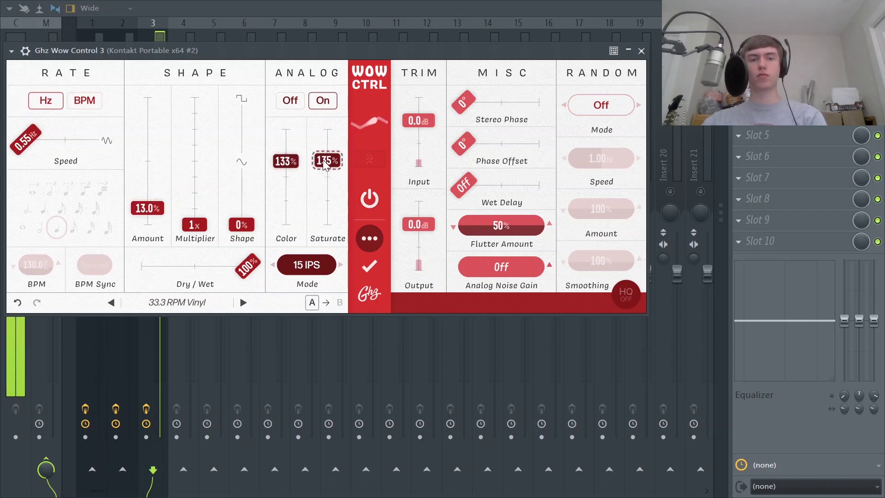
pyautogui.click(644, 50)
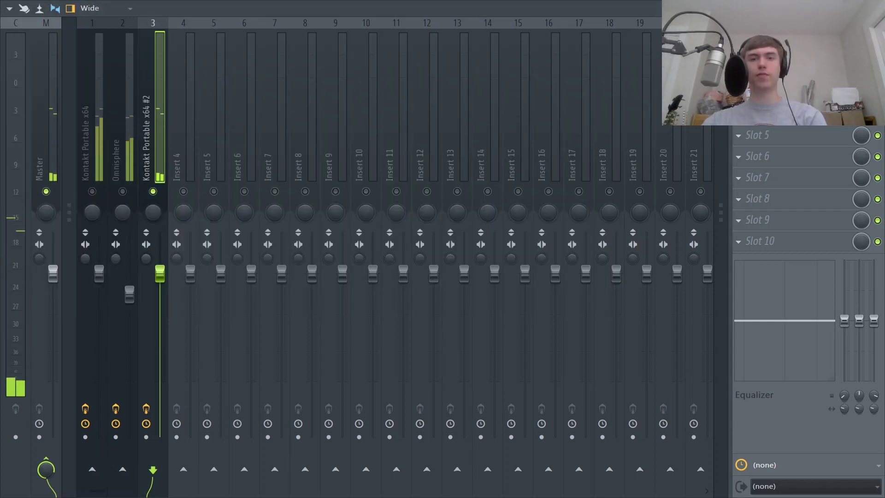
# Load RC-20 Retro Color in the Kontakt Portable x64 #2 track's second slot, using Vinyl 1 with noise off, and raise Distort to nearly halfway
pyautogui.click(738, 71)
pyautogui.press('r')
pyautogui.press('r')
pyautogui.press('Return')
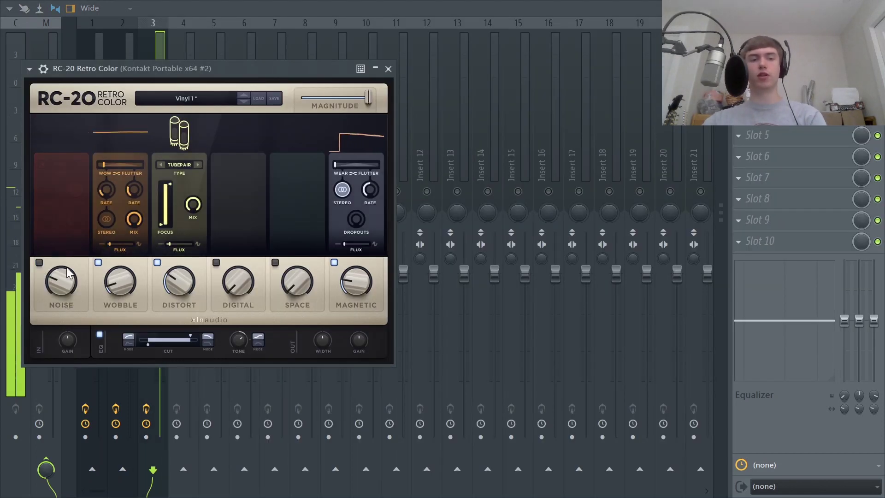
pyautogui.moveTo(185, 279)
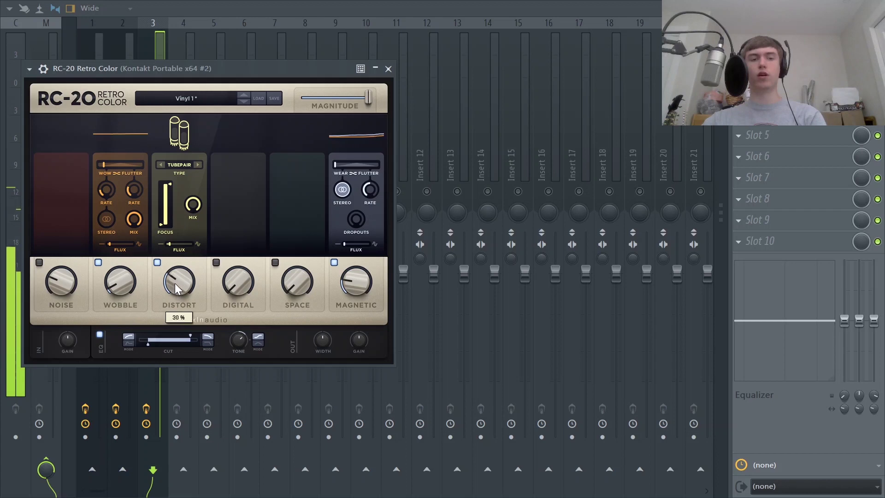
pyautogui.moveTo(184, 280); pyautogui.dragTo(187, 270)
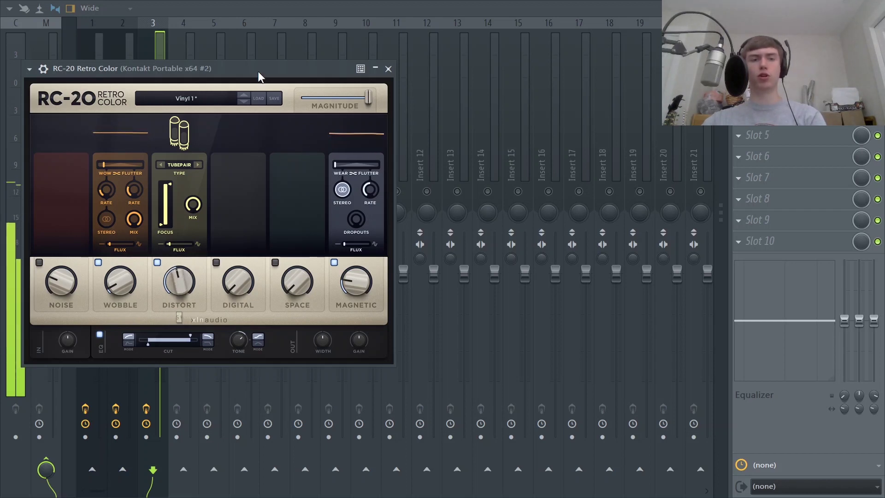
pyautogui.moveTo(309, 69); pyautogui.dragTo(442, 71)
pyautogui.click(520, 72)
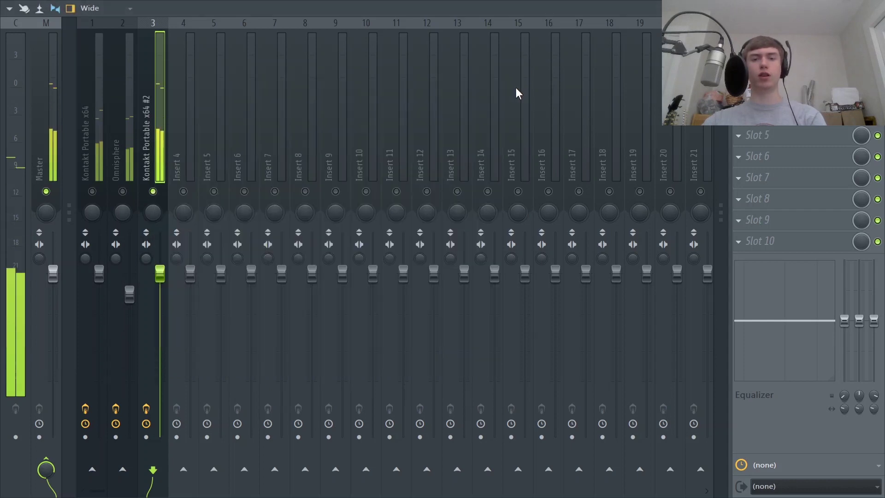
# Load Fruity Reeverb 2 in the third slot, with wet at maximum, dry near minimum and the stereo separation shifted
pyautogui.click(738, 72)
pyautogui.moveTo(756, 84)
pyautogui.click(211, 287)
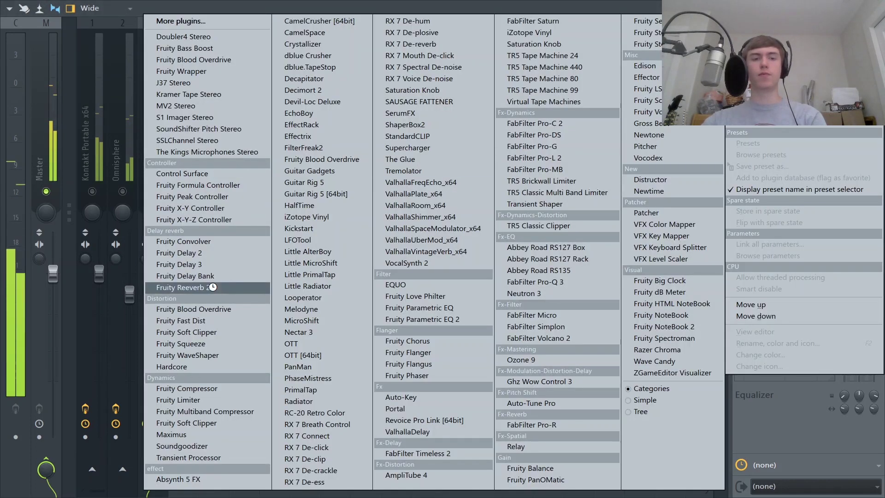
pyautogui.moveTo(393, 134); pyautogui.dragTo(350, 151)
pyautogui.moveTo(371, 183); pyautogui.dragTo(371, 205)
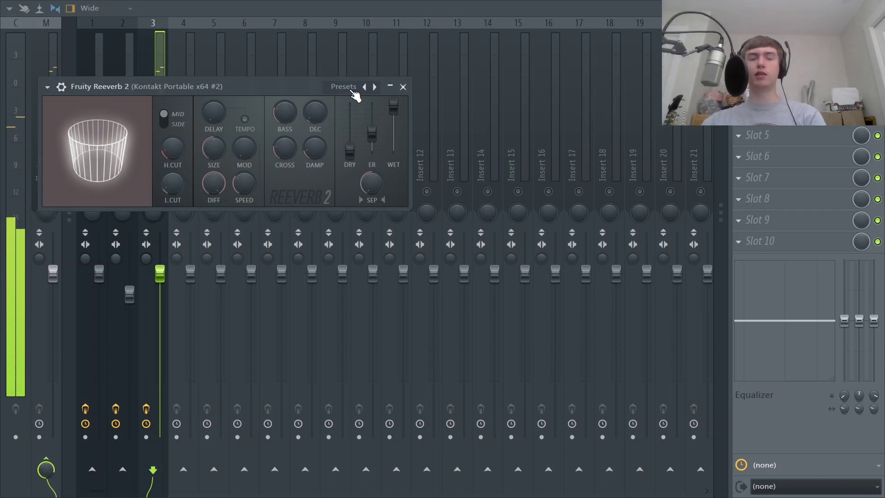
pyautogui.click(403, 87)
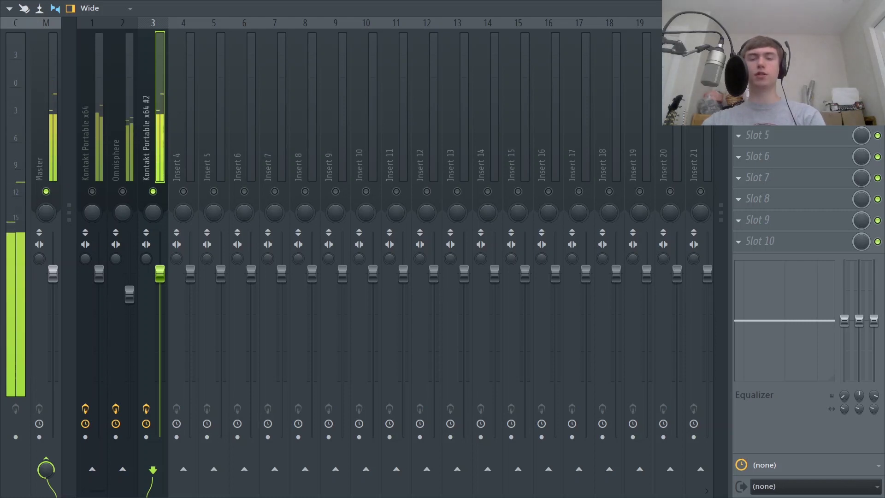
# Load FabFilter Pro-Q 3 in the Kontakt Portable x64 #2 track's fourth effect slot
pyautogui.click(770, 140)
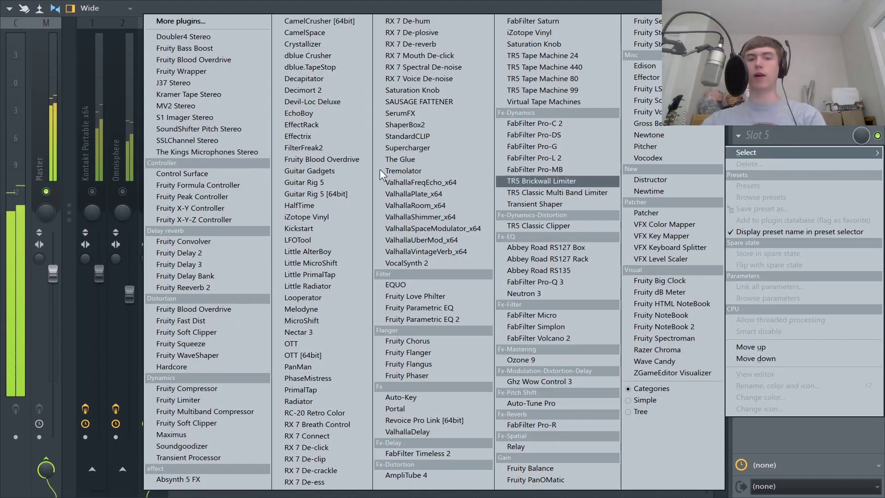
pyautogui.click(515, 5)
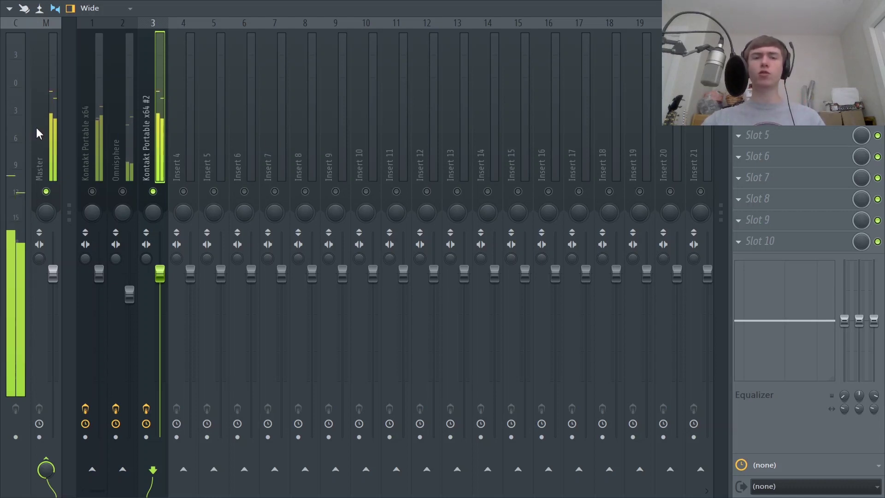
pyautogui.click(802, 129)
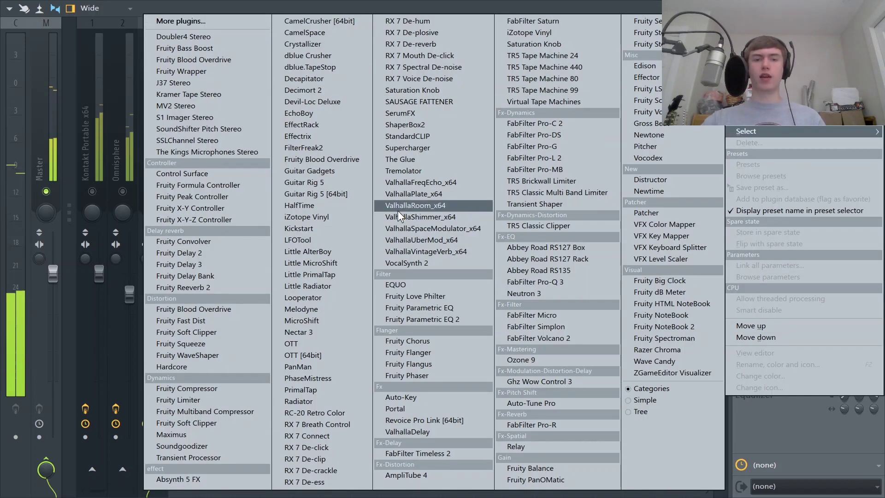
pyautogui.click(547, 287)
# In this Pro-Q 3, add bell cuts near 440 Hz and 770 Hz and a boost of about 2 dB around 2 kHz
pyautogui.moveTo(390, 254); pyautogui.dragTo(395, 229)
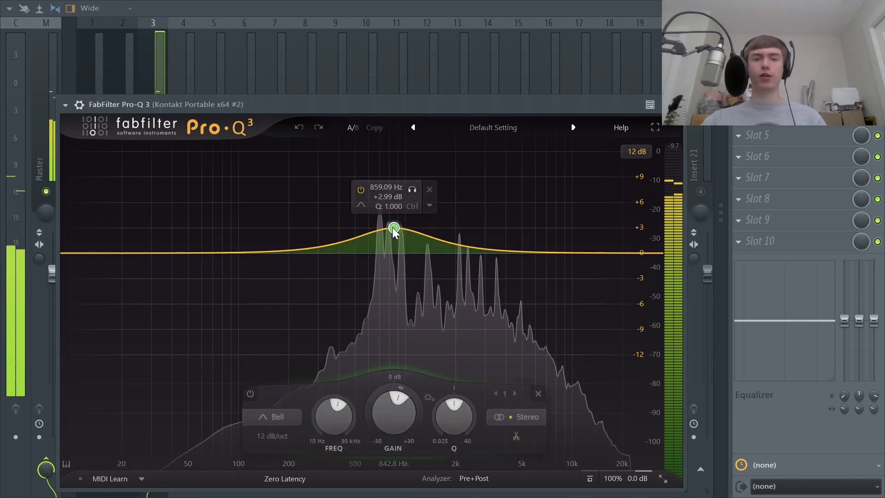
pyautogui.moveTo(412, 189)
pyautogui.mouseDown()
pyautogui.moveTo(398, 197)
pyautogui.moveTo(499, 188)
pyautogui.moveTo(400, 192)
pyautogui.mouseUp()
pyautogui.moveTo(386, 229); pyautogui.dragTo(345, 293)
pyautogui.click(403, 275)
pyautogui.moveTo(401, 293); pyautogui.dragTo(384, 298)
pyautogui.moveTo(454, 261); pyautogui.dragTo(457, 242)
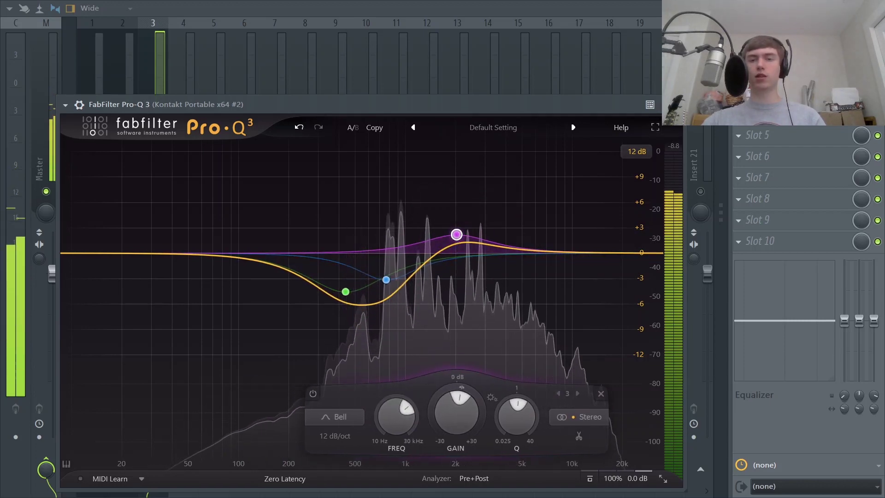
pyautogui.click(676, 105)
# Load FabFilter Pro-C 2 in the Kontakt Portable x64 #2 track's fifth effect slot
pyautogui.click(773, 141)
pyautogui.moveTo(769, 147)
pyautogui.click(533, 129)
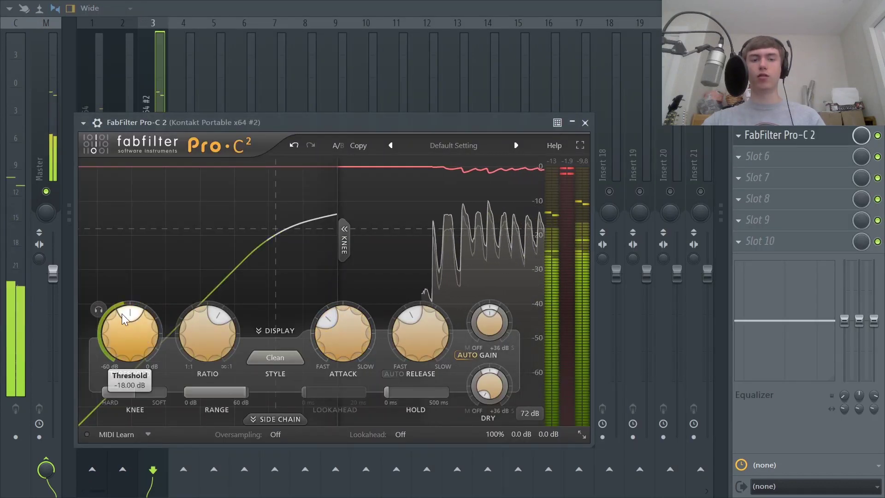
# Lower the Pro-C 2 threshold on the Kontakt Portable x64 #2 track to -19.56 dB and close the compressor
pyautogui.moveTo(124, 319); pyautogui.dragTo(124, 324)
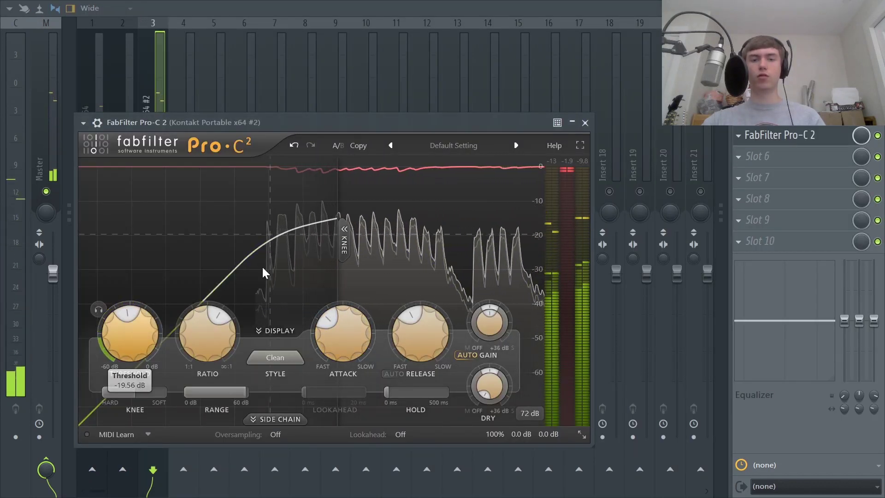
pyautogui.click(584, 123)
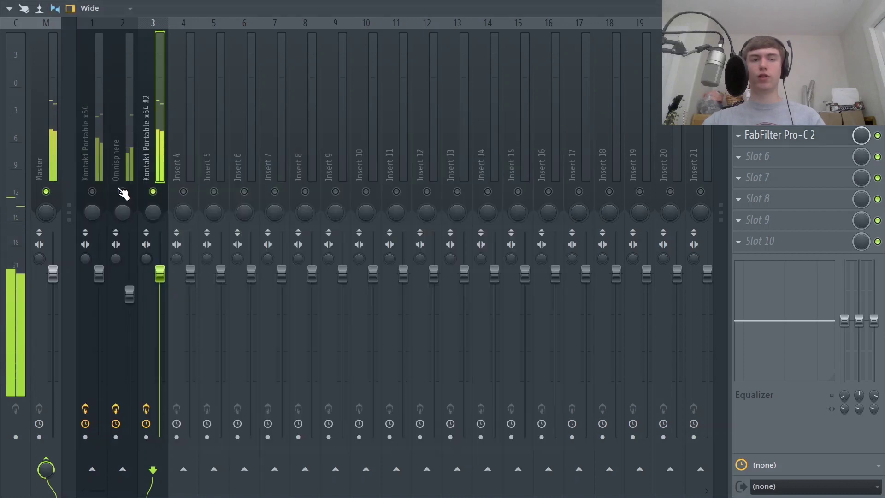
# Unsolo the Kontakt Portable x64 #2 track and lower its fader and the Omnisphere fader to about the same level
pyautogui.rightClick(120, 190)
pyautogui.rightClick(120, 189)
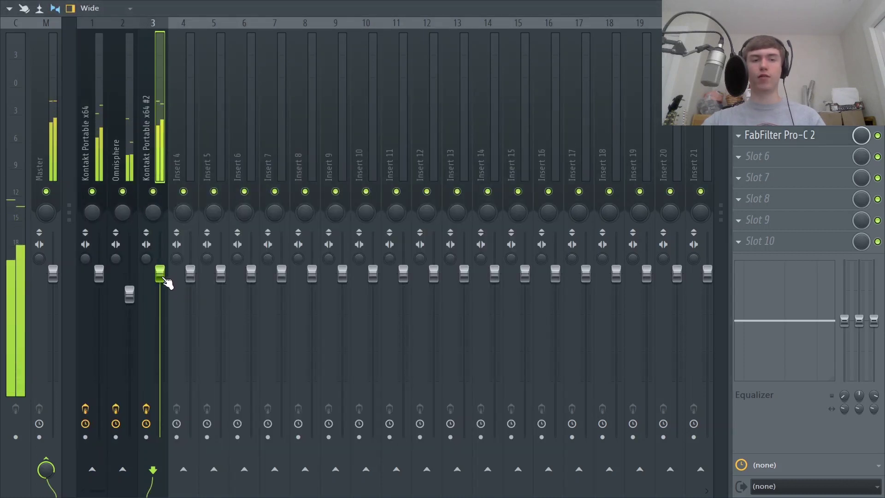
pyautogui.moveTo(164, 278); pyautogui.dragTo(160, 296)
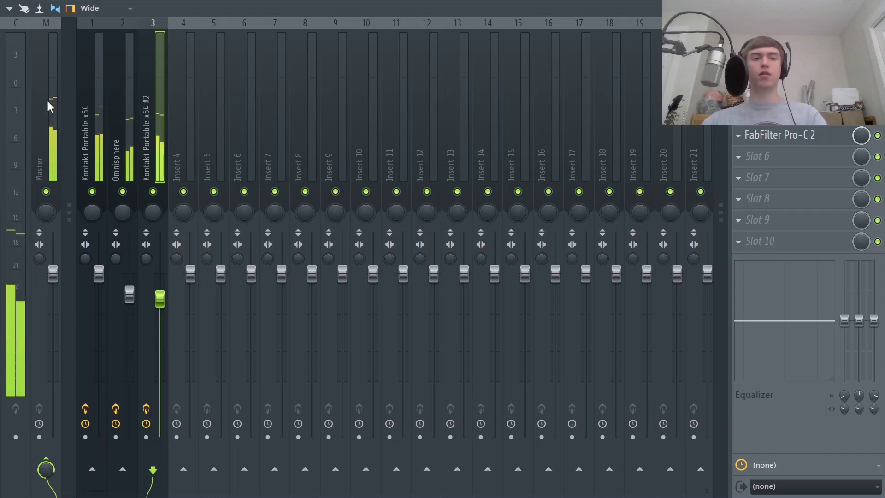
pyautogui.moveTo(129, 293); pyautogui.dragTo(129, 297)
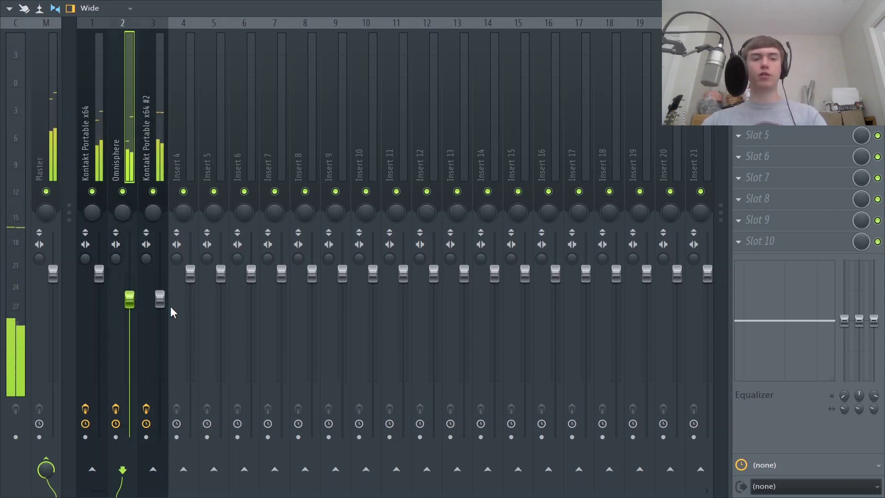
# Load Ghz Wow Control 3 in the Master track's first effect slot and turn its analog noise off
pyautogui.click(51, 89)
pyautogui.click(738, 50)
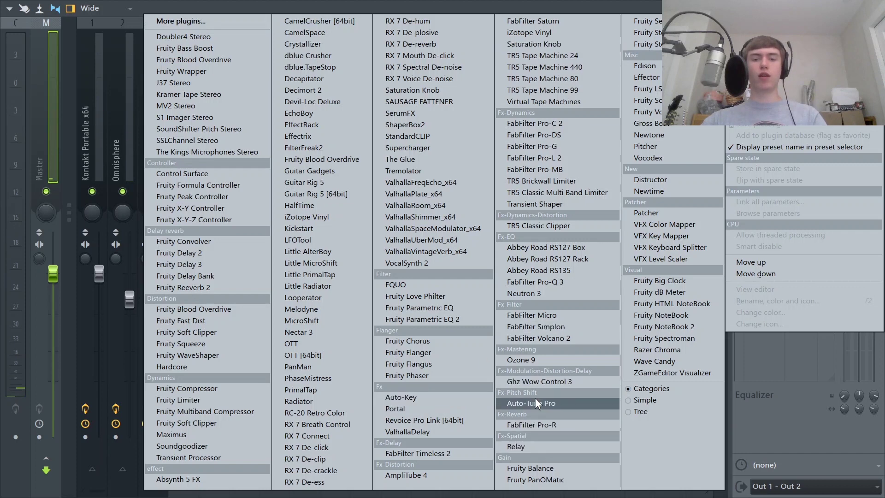
pyautogui.click(534, 382)
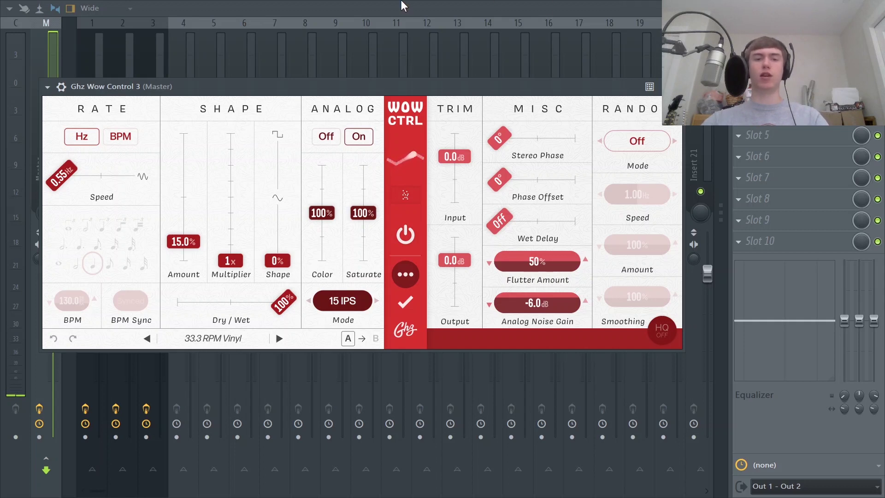
pyautogui.click(402, 196)
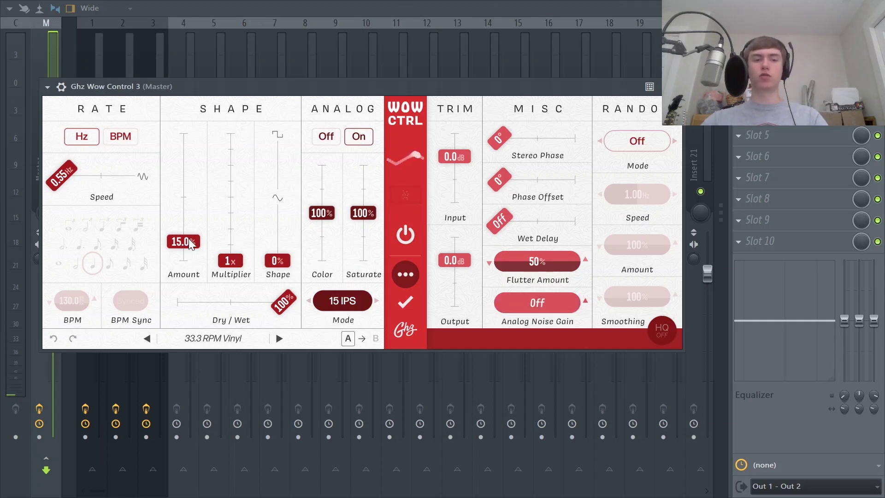
# Set the Wow Control's amount to 7% and both its color and saturate to 119%
pyautogui.moveTo(343, 88); pyautogui.dragTo(360, 78)
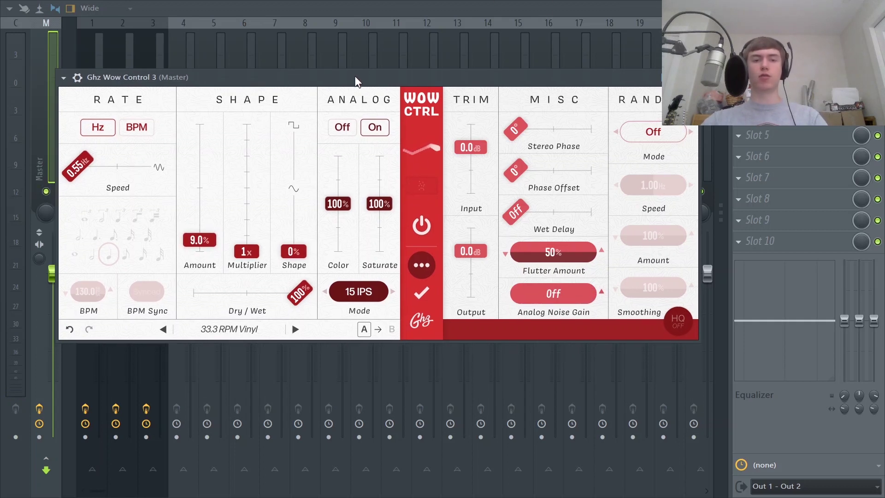
pyautogui.moveTo(199, 240); pyautogui.dragTo(199, 242)
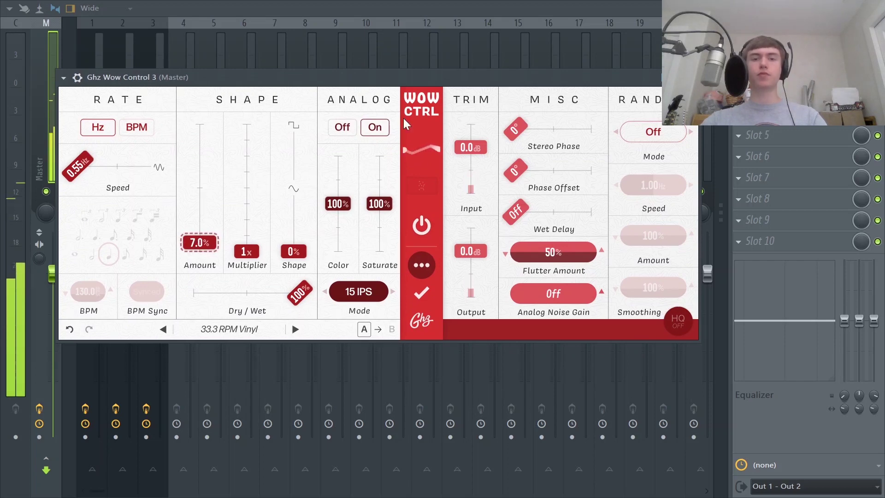
pyautogui.moveTo(345, 209); pyautogui.dragTo(379, 194)
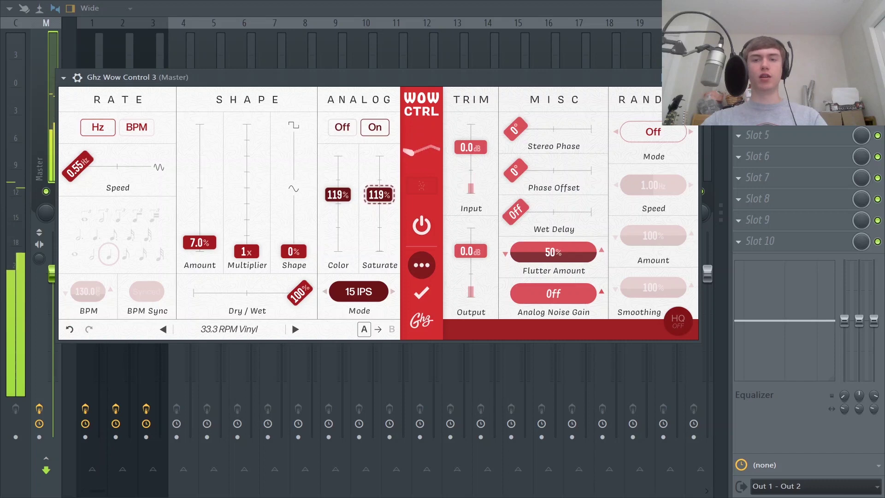
pyautogui.click(692, 78)
# Load the Virtual Tape Machines plugin in the Master track's second effect slot
pyautogui.click(738, 71)
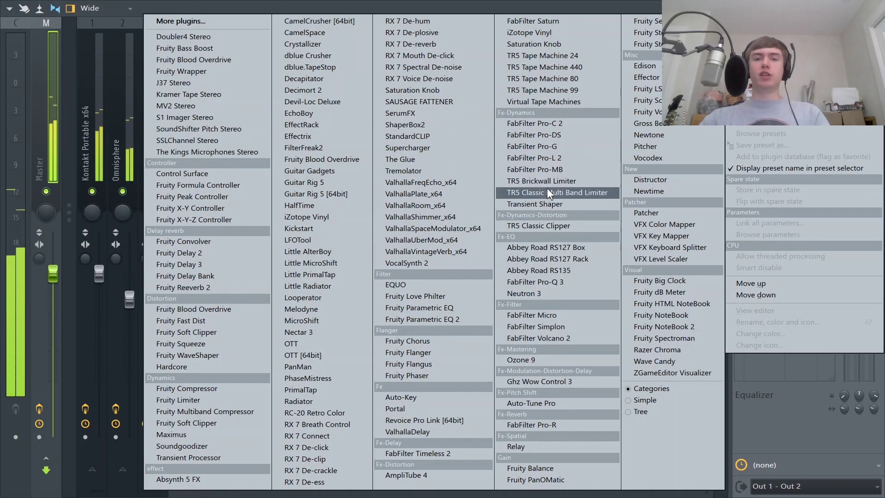
pyautogui.click(547, 101)
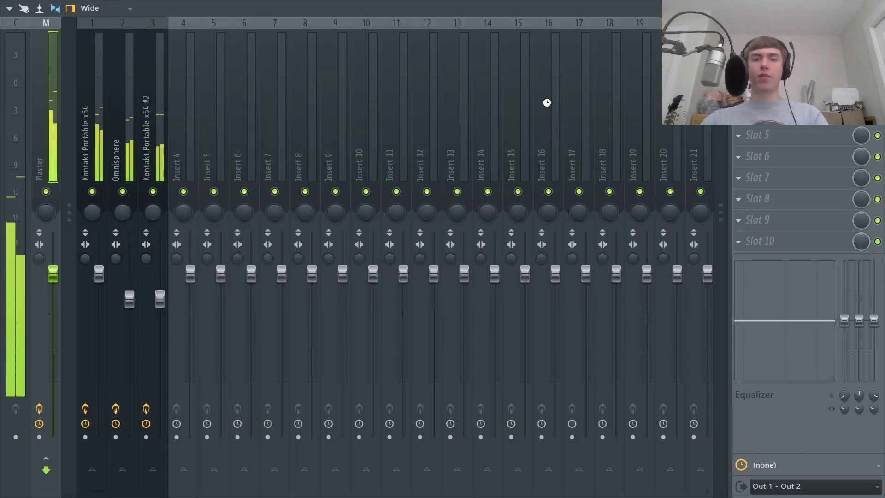
pyautogui.moveTo(328, 109); pyautogui.dragTo(353, 107)
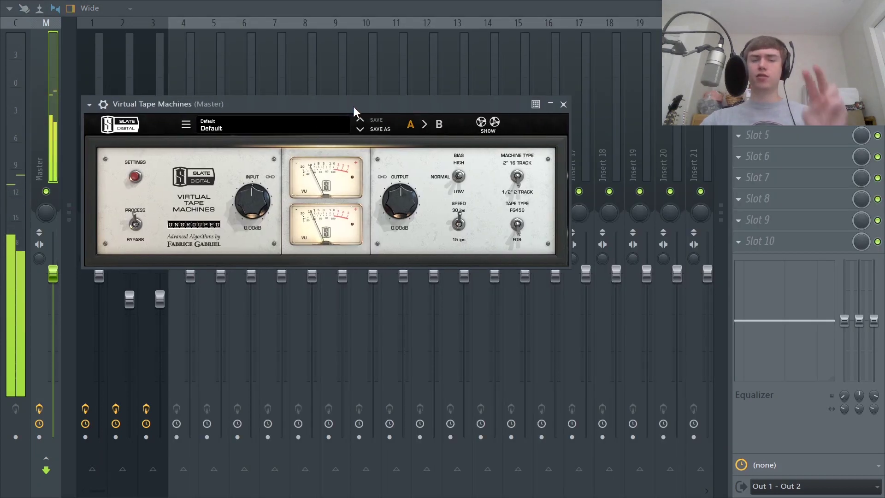
# Show the tape reels of Virtual Tape Machines and hide them again
pyautogui.click(487, 124)
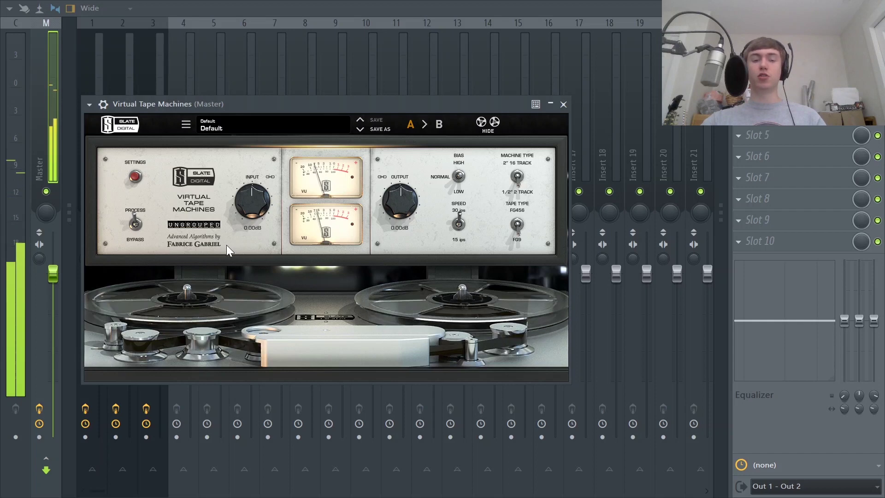
pyautogui.moveTo(344, 99); pyautogui.dragTo(418, 72)
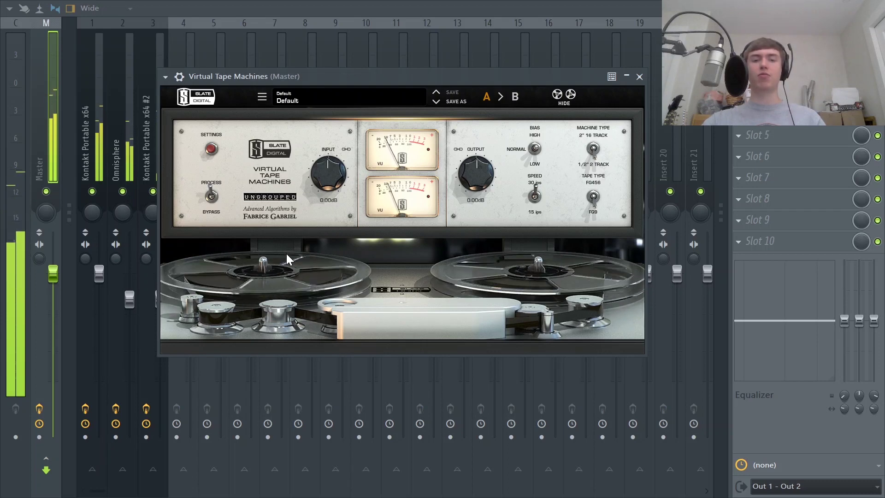
pyautogui.click(562, 101)
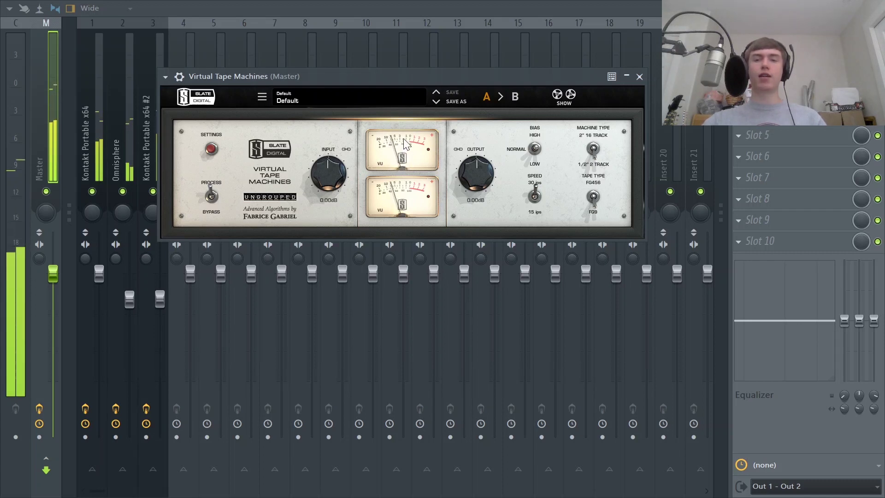
# Set the tape machine's input to about +7.83 dB with the linked output at -7.83 dB
pyautogui.moveTo(332, 175); pyautogui.dragTo(343, 149)
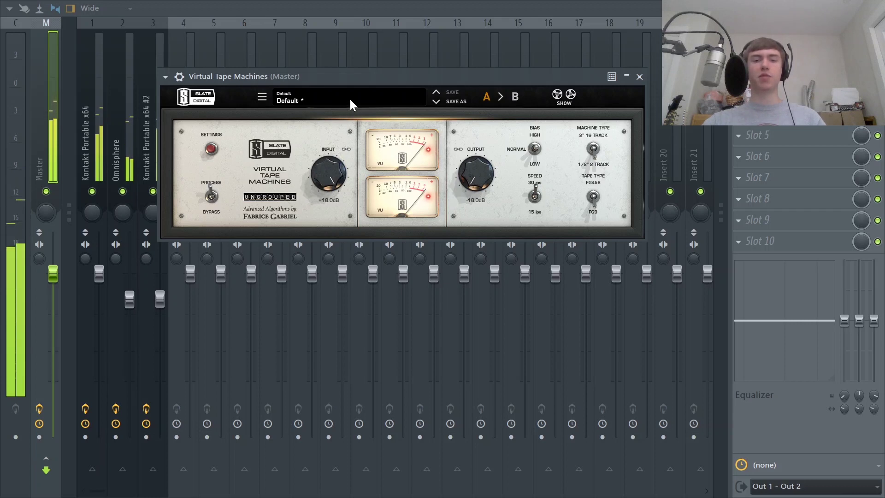
pyautogui.moveTo(349, 100); pyautogui.dragTo(342, 163)
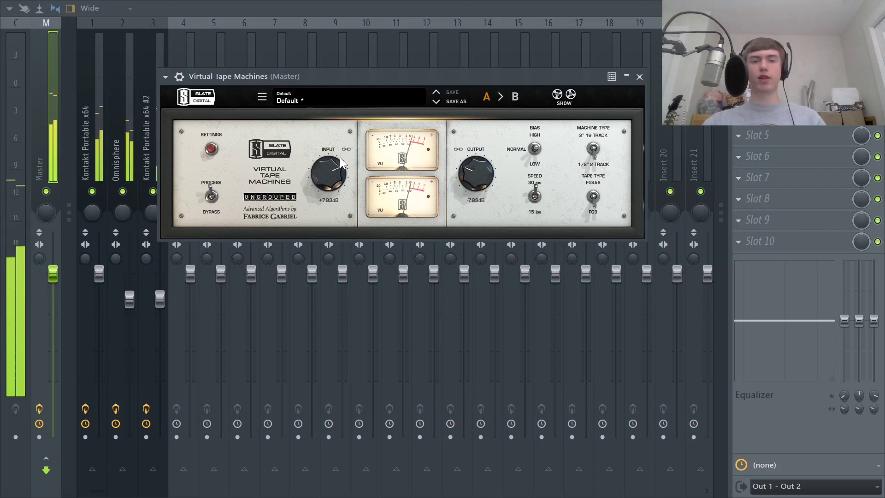
pyautogui.click(640, 77)
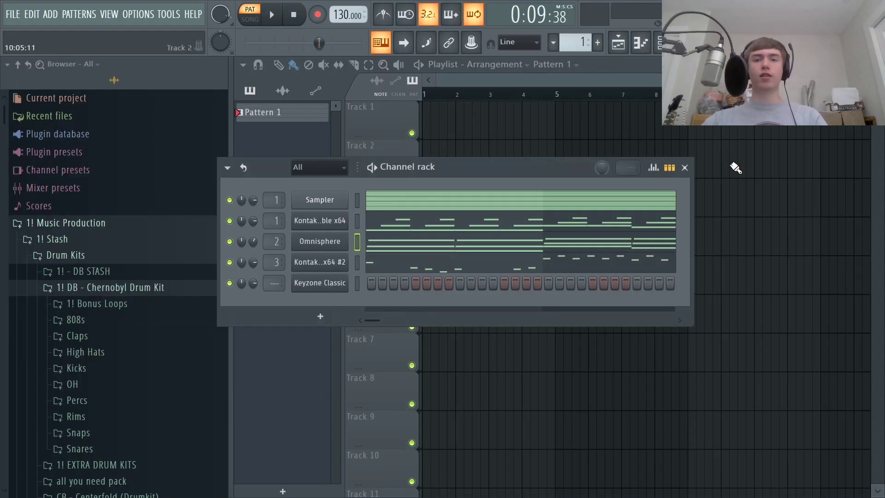
# Split Pattern 1 by channel and switch playback to song mode
pyautogui.click(685, 167)
pyautogui.rightClick(322, 115)
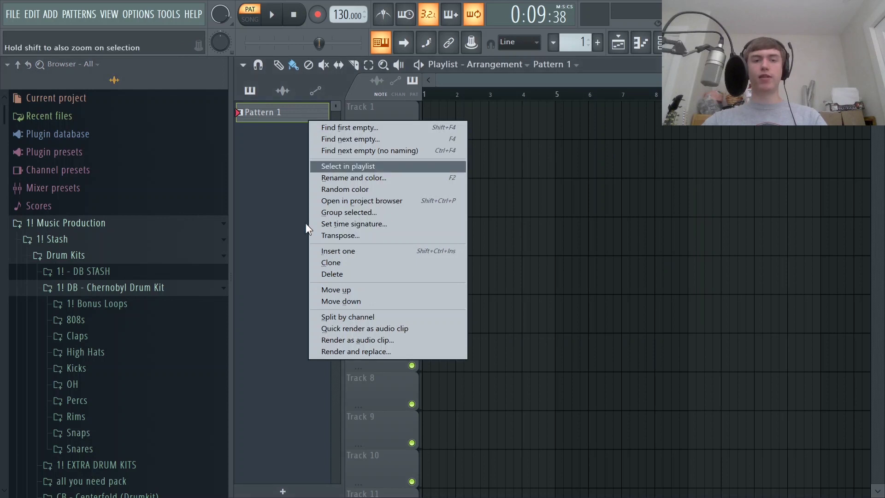
pyautogui.click(333, 317)
pyautogui.click(252, 19)
# Place the Kontakt Portable x64, Omnisphere and Kontakt Portable x64 #2 patterns at bar 1 on Tracks 1, 2 and 3
pyautogui.click(265, 129)
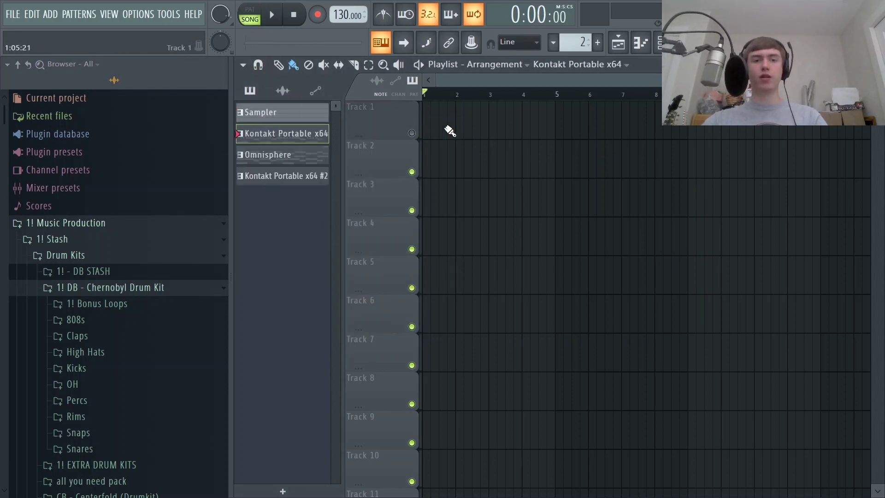
pyautogui.click(425, 128)
pyautogui.rightClick(412, 132)
pyautogui.moveTo(462, 118)
pyautogui.mouseDown()
pyautogui.moveTo(487, 116)
pyautogui.moveTo(463, 116)
pyautogui.mouseUp()
pyautogui.click(291, 163)
pyautogui.moveTo(479, 160)
pyautogui.mouseDown()
pyautogui.moveTo(495, 160)
pyautogui.moveTo(471, 162)
pyautogui.mouseUp()
pyautogui.click(302, 185)
pyautogui.moveTo(458, 209); pyautogui.dragTo(439, 199)
pyautogui.keyDown('ctrl'); pyautogui.click(412, 210); pyautogui.keyUp('ctrl')
pyautogui.keyDown('ctrl'); pyautogui.click(412, 210); pyautogui.keyUp('ctrl')
# Duplicate the three pattern clips until each track holds four consecutive 8-bar repeats
pyautogui.hotkey('ctrl', 'b')
pyautogui.scroll(-5, 524, 246)
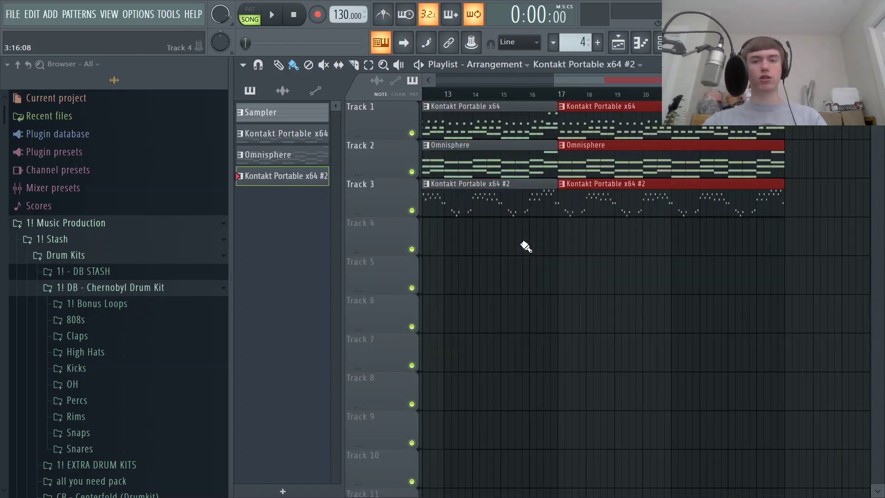
pyautogui.hotkey('ctrl', 'b')
pyautogui.hotkey('ctrl', 'b')
pyautogui.click(520, 302)
pyautogui.press('l')
pyautogui.press('space')
pyautogui.rightClick(544, 305)
pyautogui.scroll(-2, 525, 289)
pyautogui.moveTo(484, 286); pyautogui.dragTo(506, 283)
pyautogui.press('space')
pyautogui.click(251, 21)
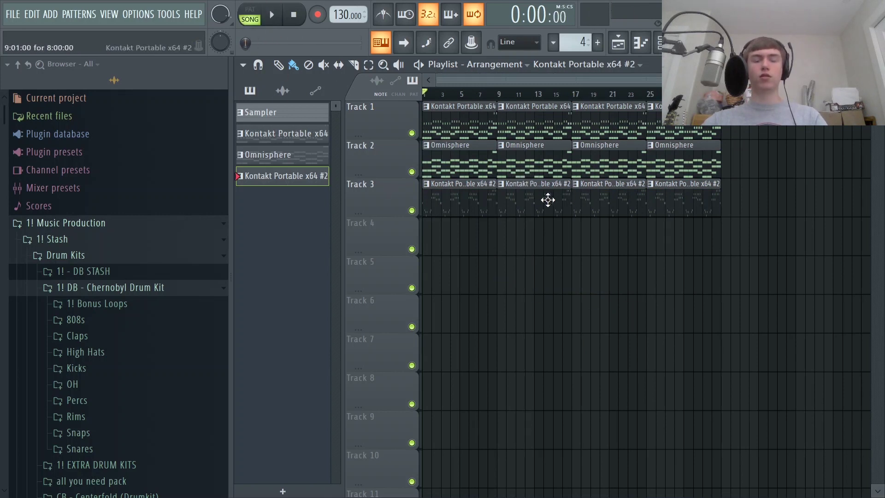
# Delete the second and fourth Omnisphere clips and the third and fourth Kontakt Portable x64 #2 clips
pyautogui.rightClick(545, 173)
pyautogui.rightClick(620, 192)
pyautogui.rightClick(682, 184)
pyautogui.rightClick(682, 159)
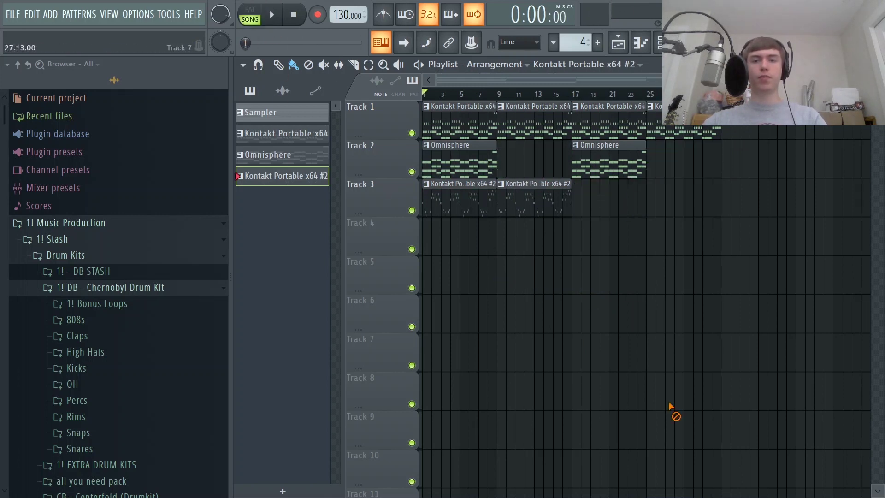
# Record the whole 32-bar arrangement from the Master as an audio clip in the playlist
pyautogui.click(317, 15)
pyautogui.press('space')
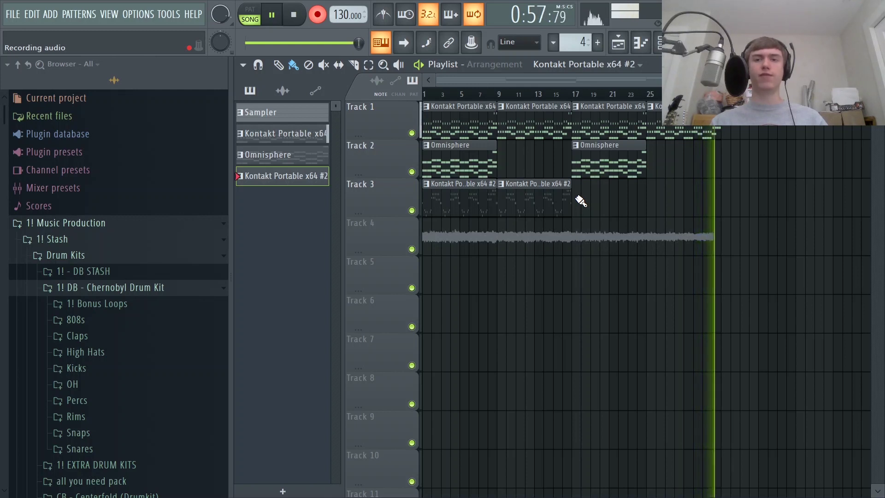
pyautogui.press('space')
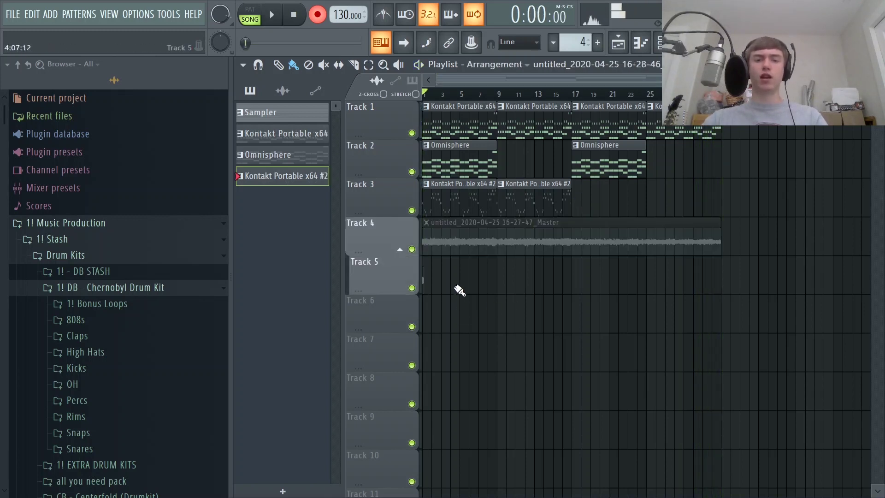
# Unmute the recorded Master audio clip on Track 4, remove the stray take on Track 5 and solo Track 4
pyautogui.moveTo(443, 243); pyautogui.dragTo(444, 239)
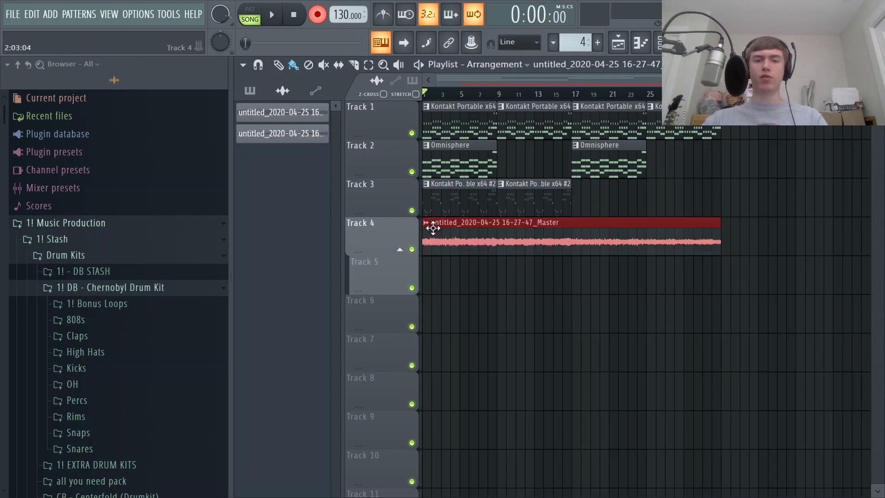
pyautogui.rightClick(412, 248)
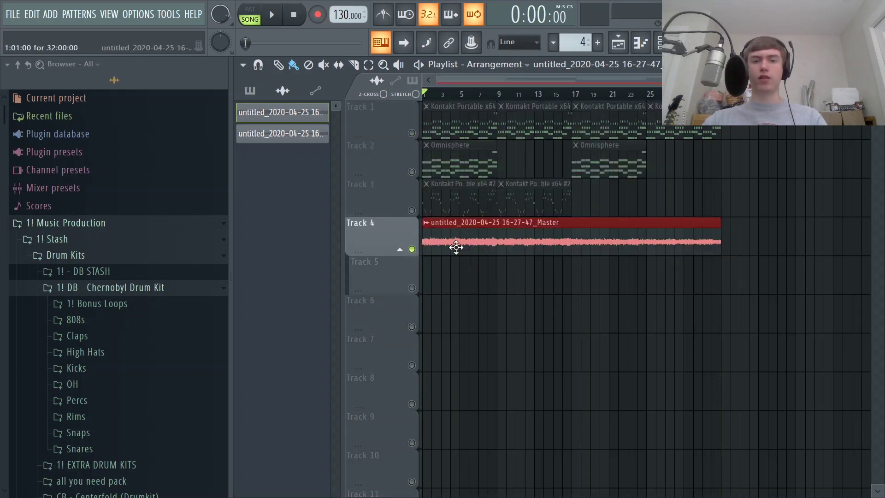
pyautogui.press('F9')
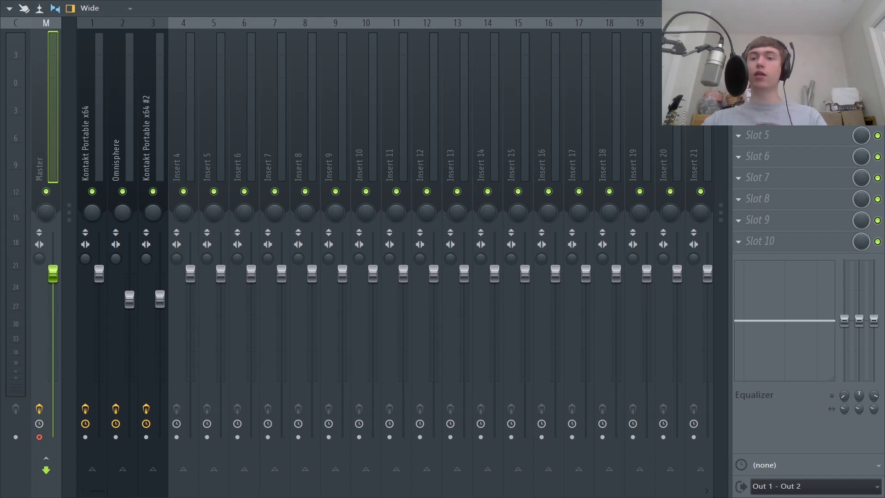
pyautogui.press('F9')
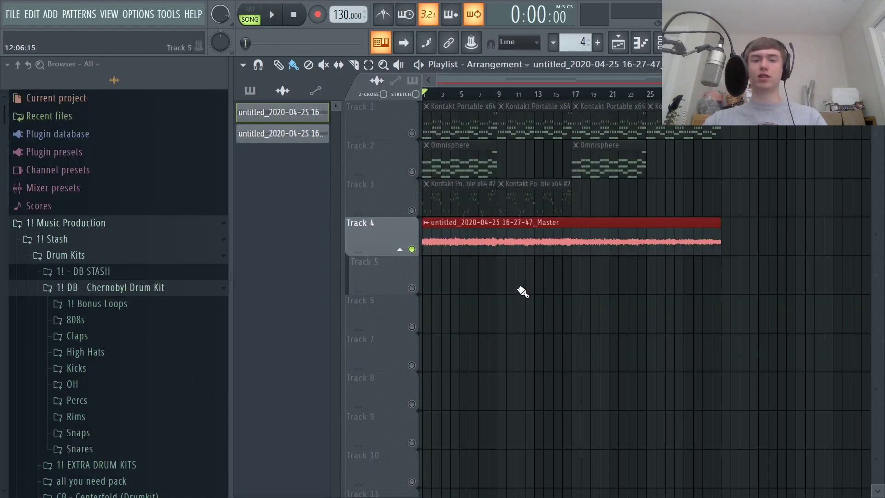
# Play the recorded clip and load FabFilter Pro-Q 3 in the Master track's third effect slot
pyautogui.press('space')
pyautogui.click(686, 42)
pyautogui.click(740, 50)
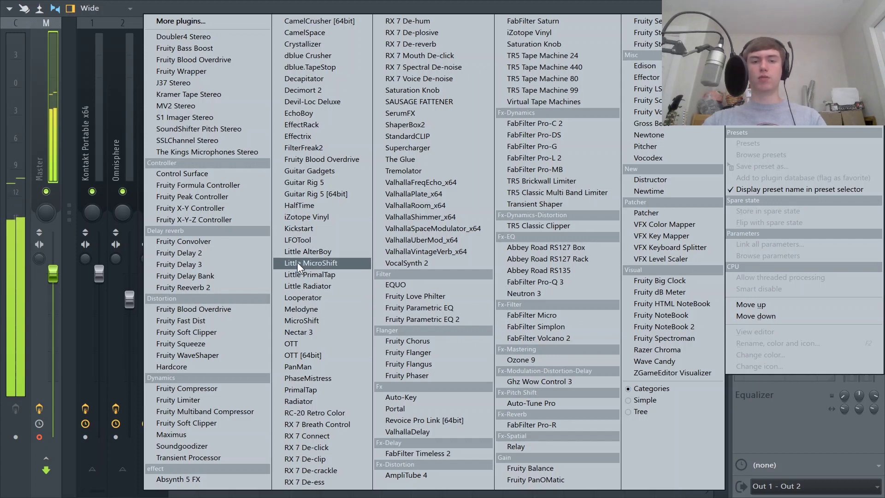
pyautogui.click(542, 286)
pyautogui.press('space')
pyautogui.click(701, 123)
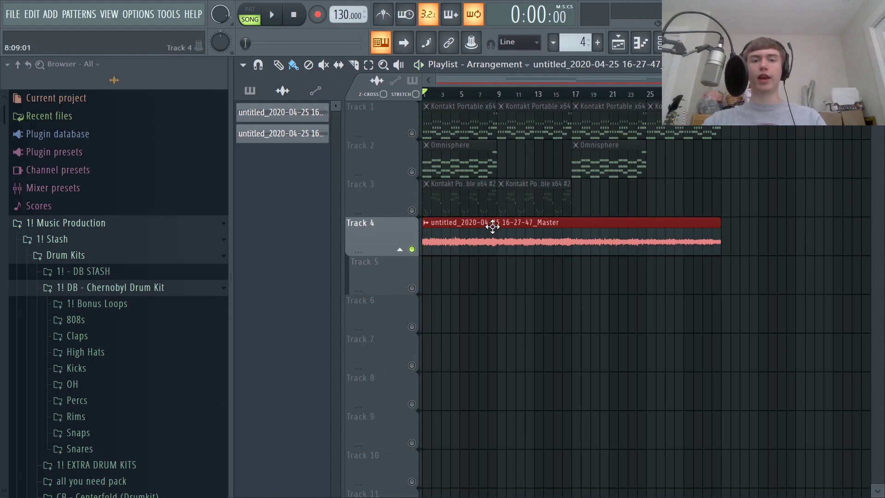
# Open the recorded Master clip's sample settings, set its time-stretching mode to Auto and play it back
pyautogui.doubleClick(492, 226)
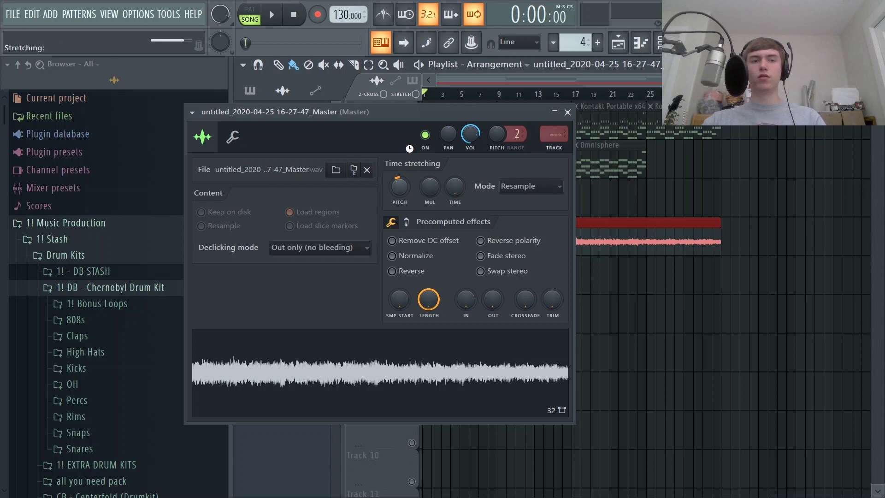
pyautogui.press('space')
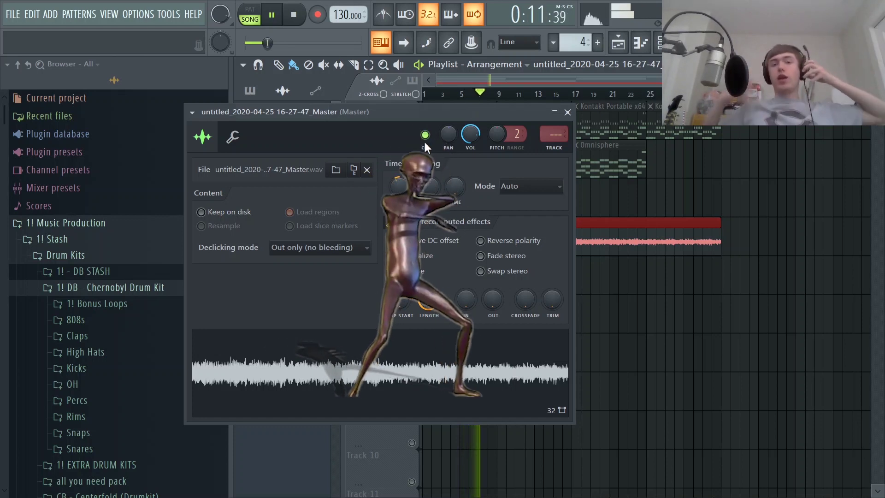
# Close the recorded clip's sample settings and open the Master track's FabFilter Pro-Q 3 while the song plays
pyautogui.click(568, 112)
pyautogui.press('space')
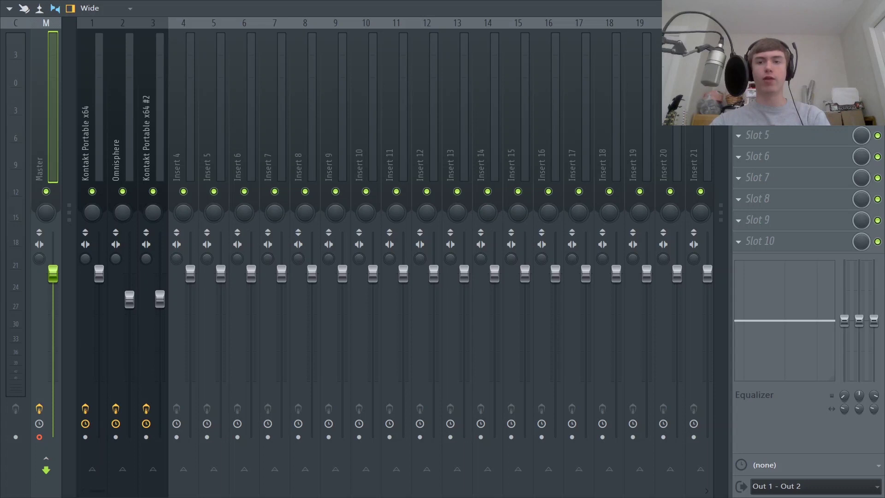
pyautogui.click(778, 51)
pyautogui.moveTo(453, 133); pyautogui.dragTo(480, 73)
pyautogui.press('space')
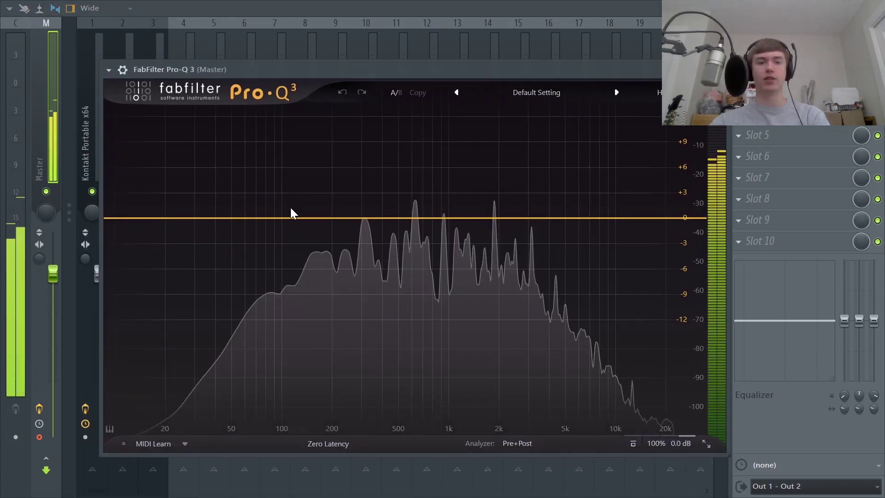
# Cut the Master EQ about 1.6 dB near 99 Hz, boost it about 1.4 dB near 2666 Hz, and stop playback
pyautogui.click(280, 223)
pyautogui.moveTo(280, 223); pyautogui.dragTo(280, 231)
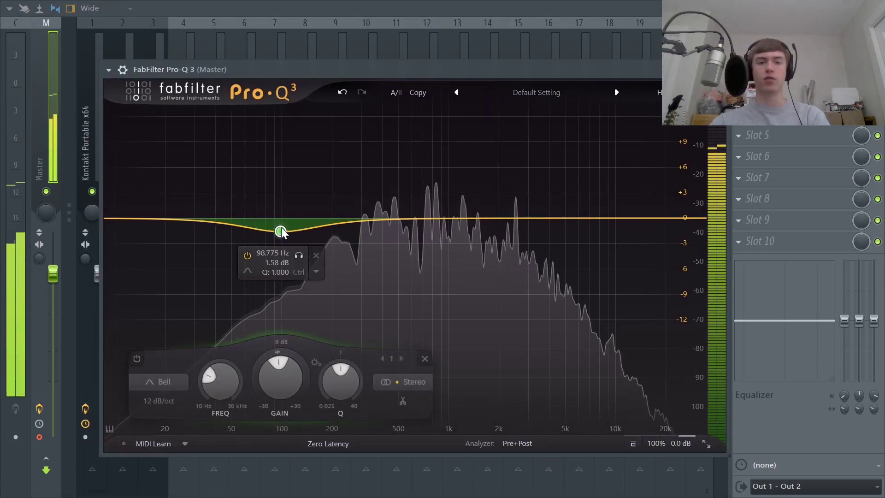
pyautogui.moveTo(498, 217); pyautogui.dragTo(518, 207)
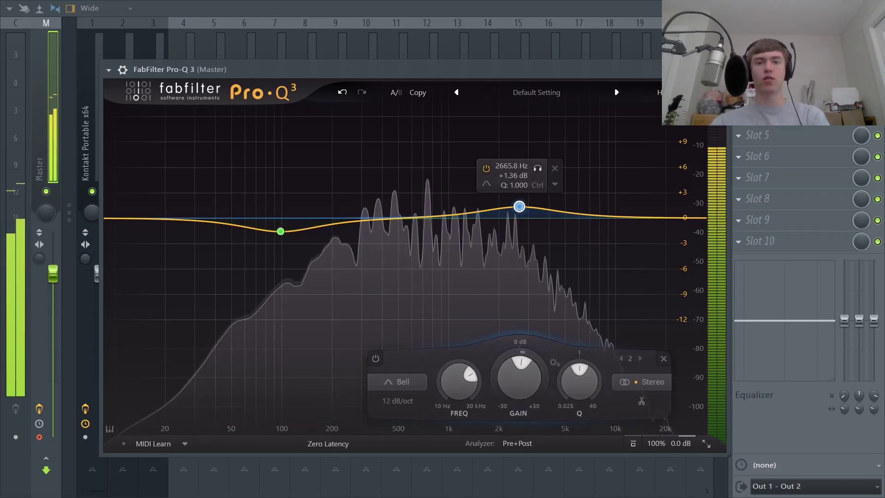
pyautogui.click(722, 69)
pyautogui.click(878, 8)
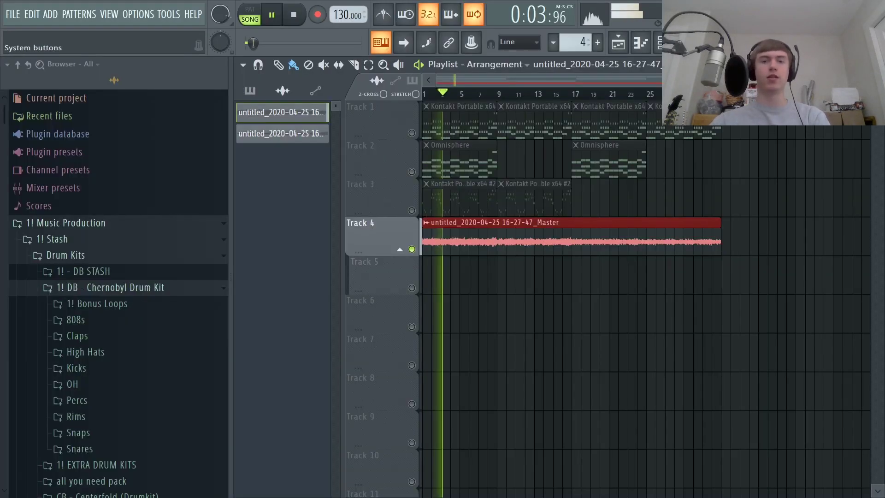
pyautogui.click(278, 65)
pyautogui.press('space')
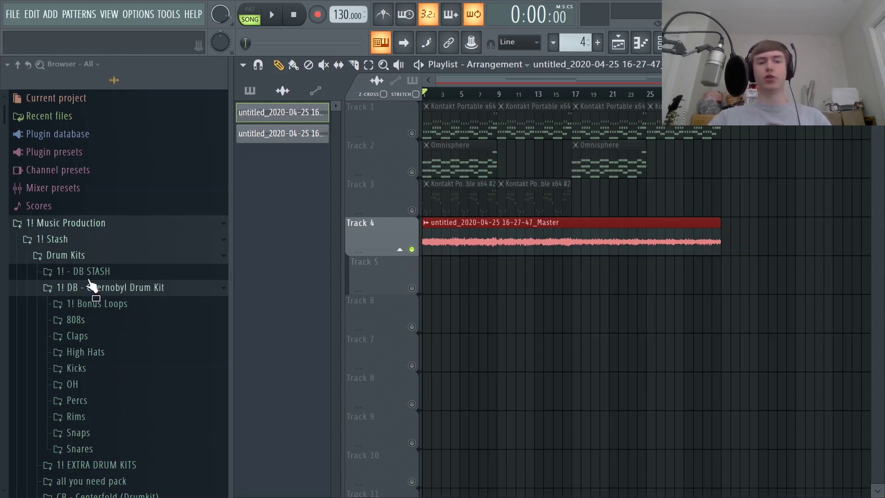
# Open the 808s folder of the 1! DB - Chernobyl Drum Kit and look through its samples
pyautogui.click(114, 288)
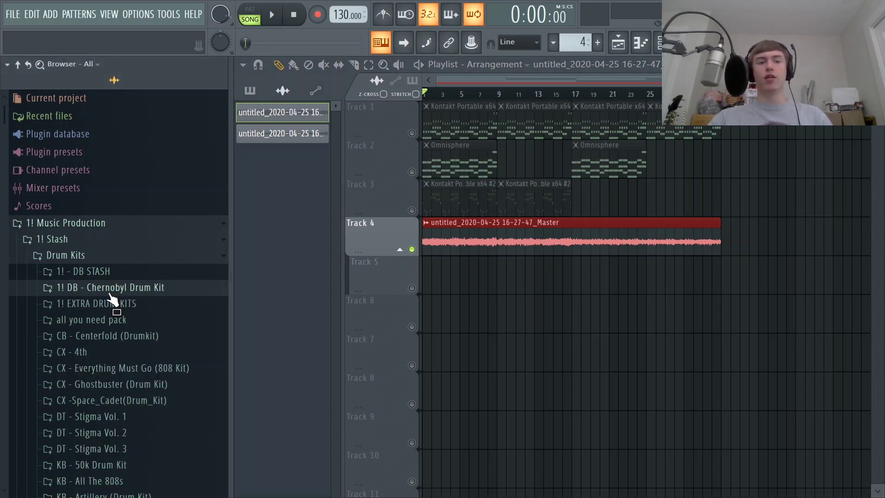
pyautogui.click(110, 292)
pyautogui.click(98, 320)
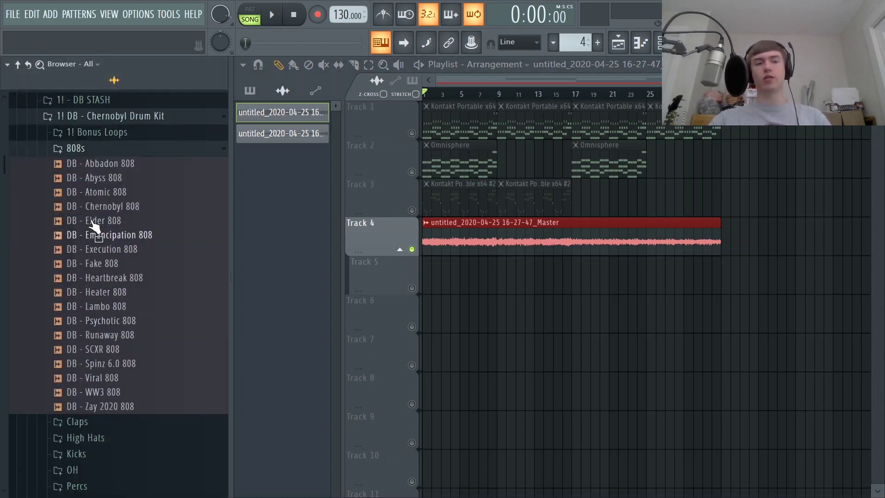
pyautogui.scroll(5, 146, 315)
pyautogui.scroll(-5, 146, 315)
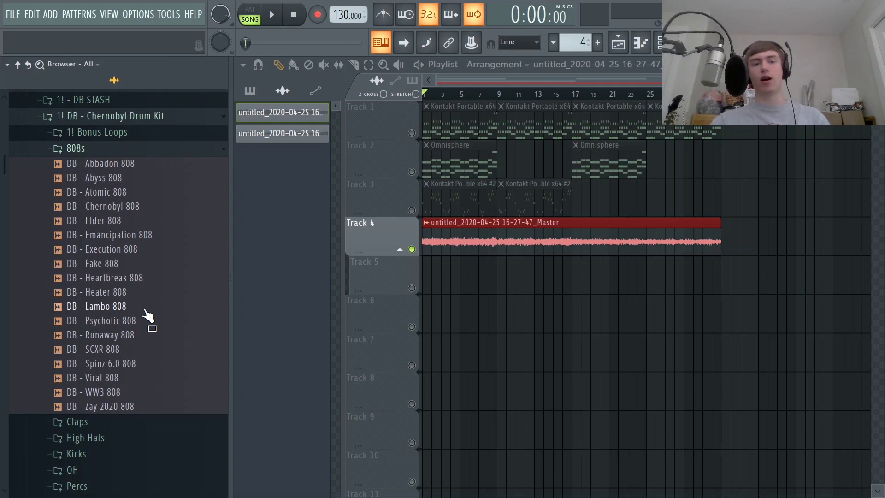
pyautogui.scroll(3, 146, 316)
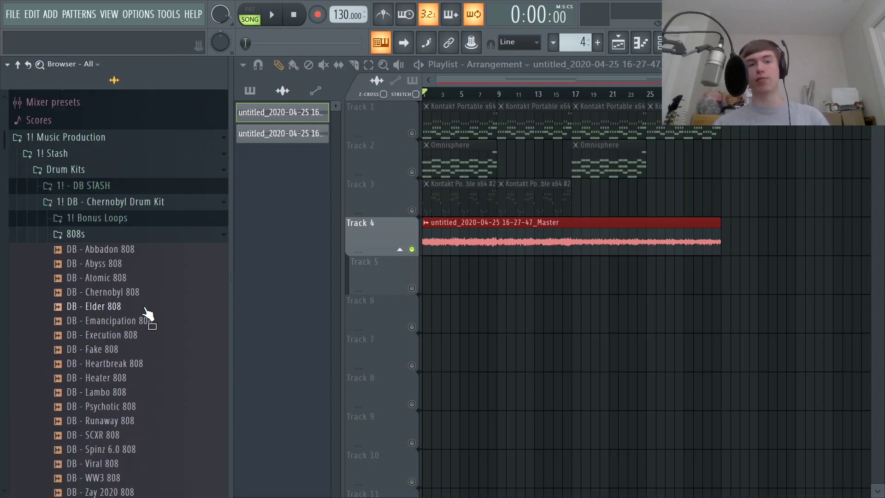